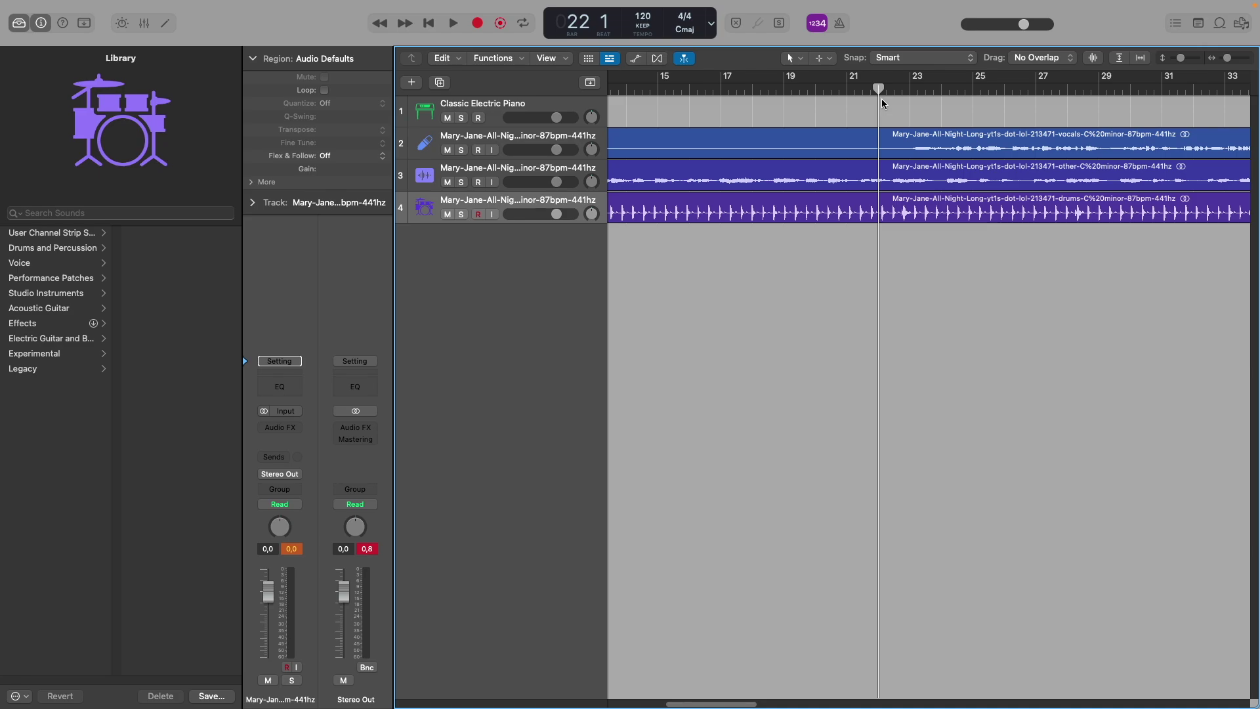
Listen to the song's stems from bar 22 beat 3, then audition the passage starting at bar 37
left_click_drag(881, 98, 894, 93)
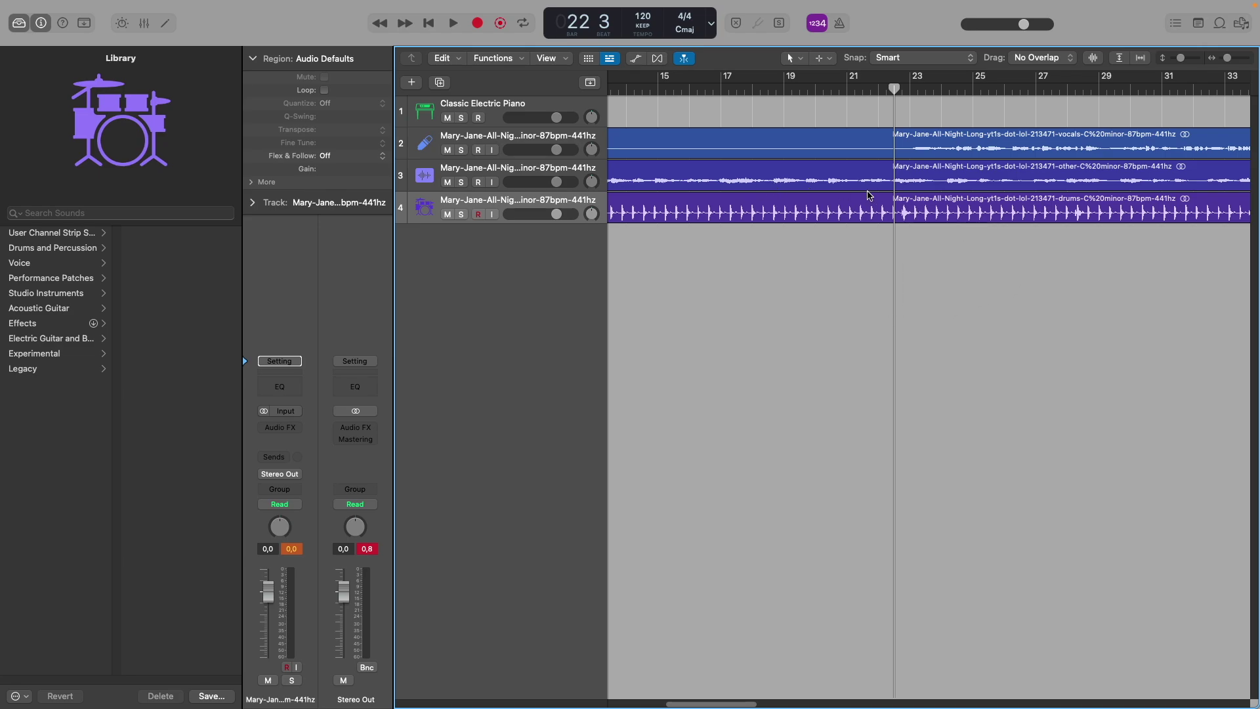
key("space")
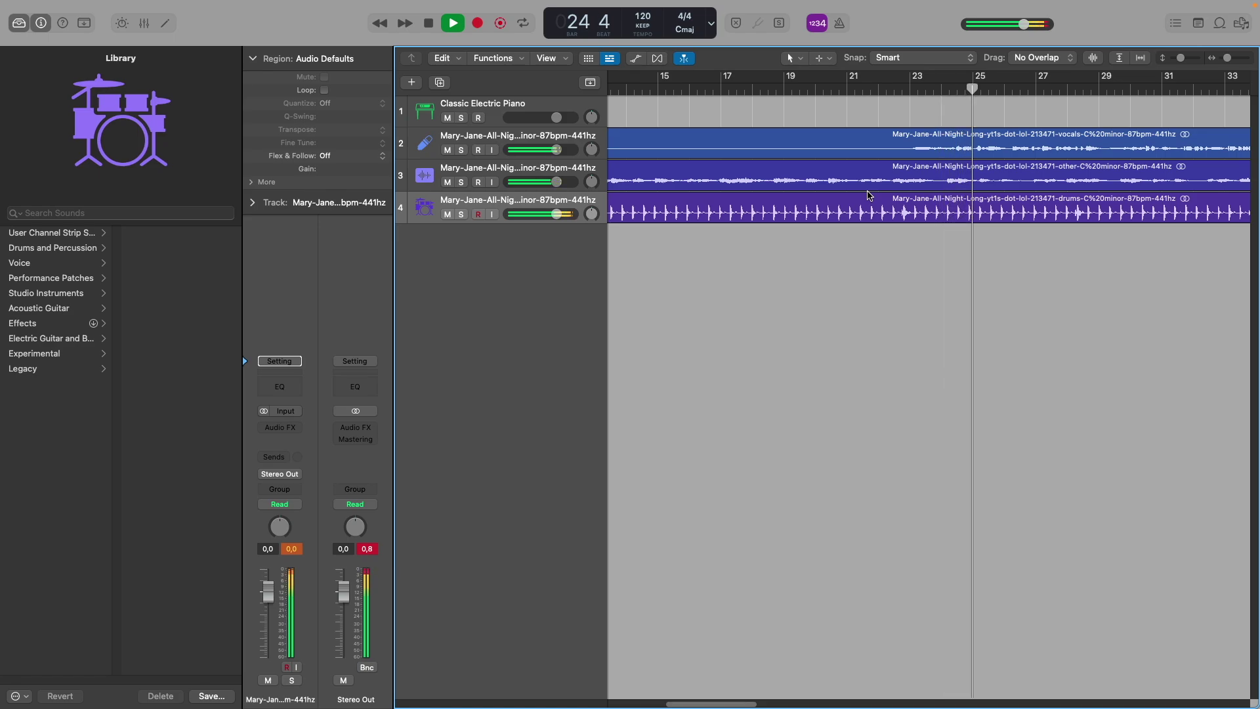
key("space")
left_click_drag(701, 702, 787, 698)
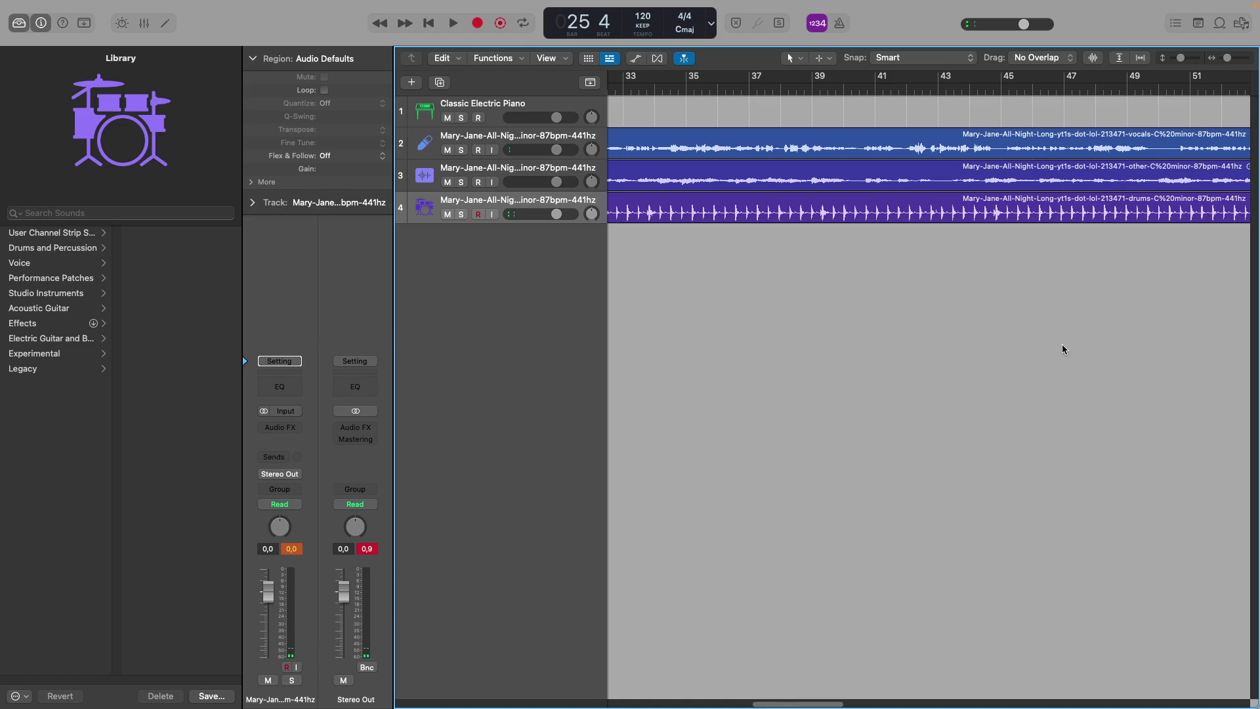
left_click(821, 91)
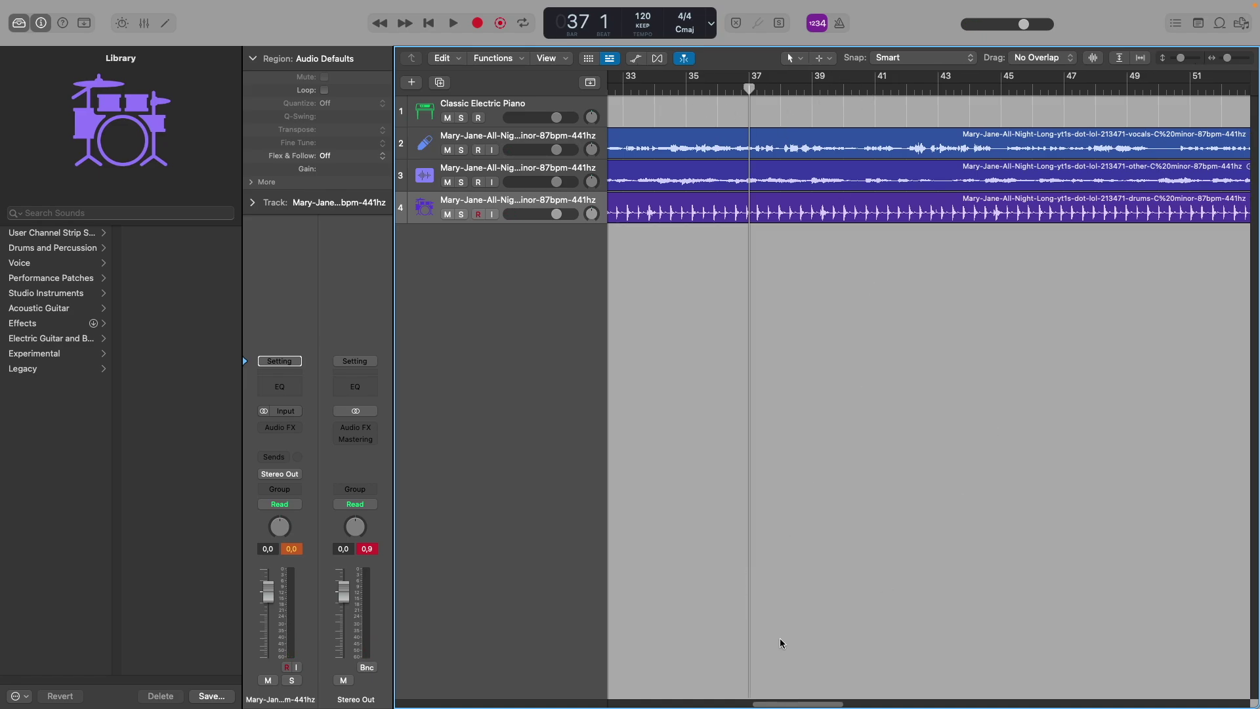
key("space")
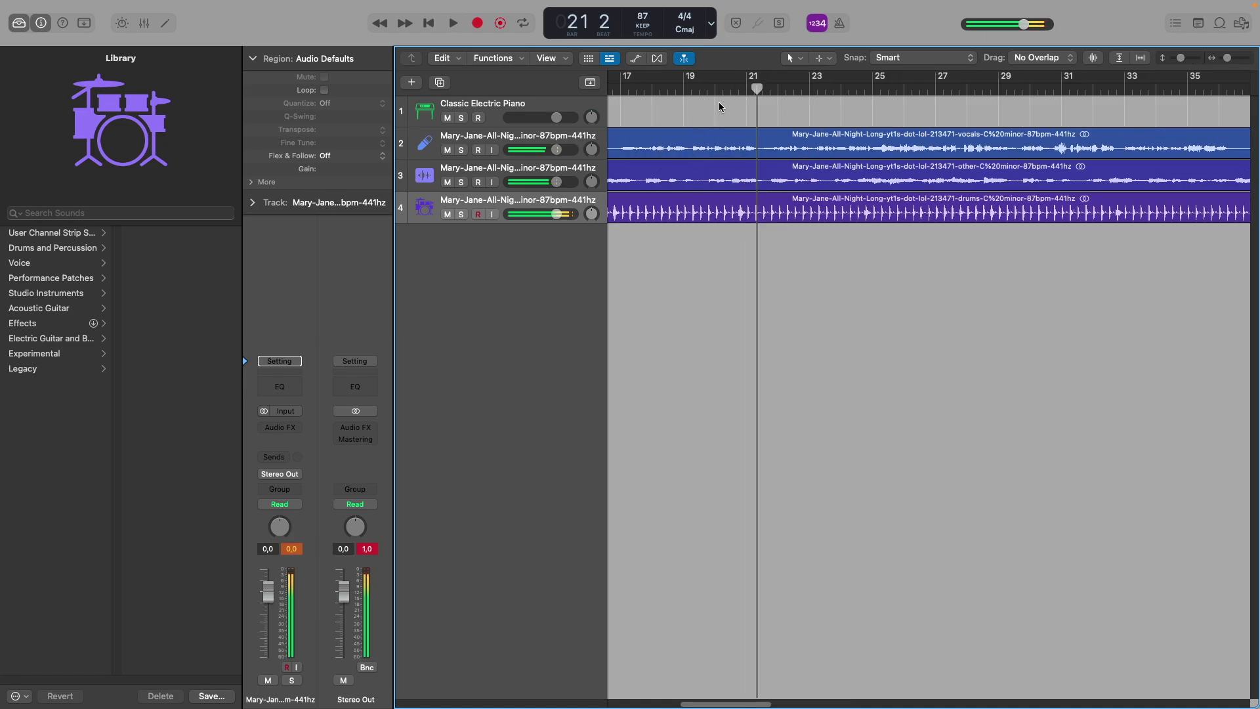
Place the playhead near bar 19 beat 2 and delete the drums and other stem regions, keeping the vocals
left_click(695, 92)
left_click(702, 145)
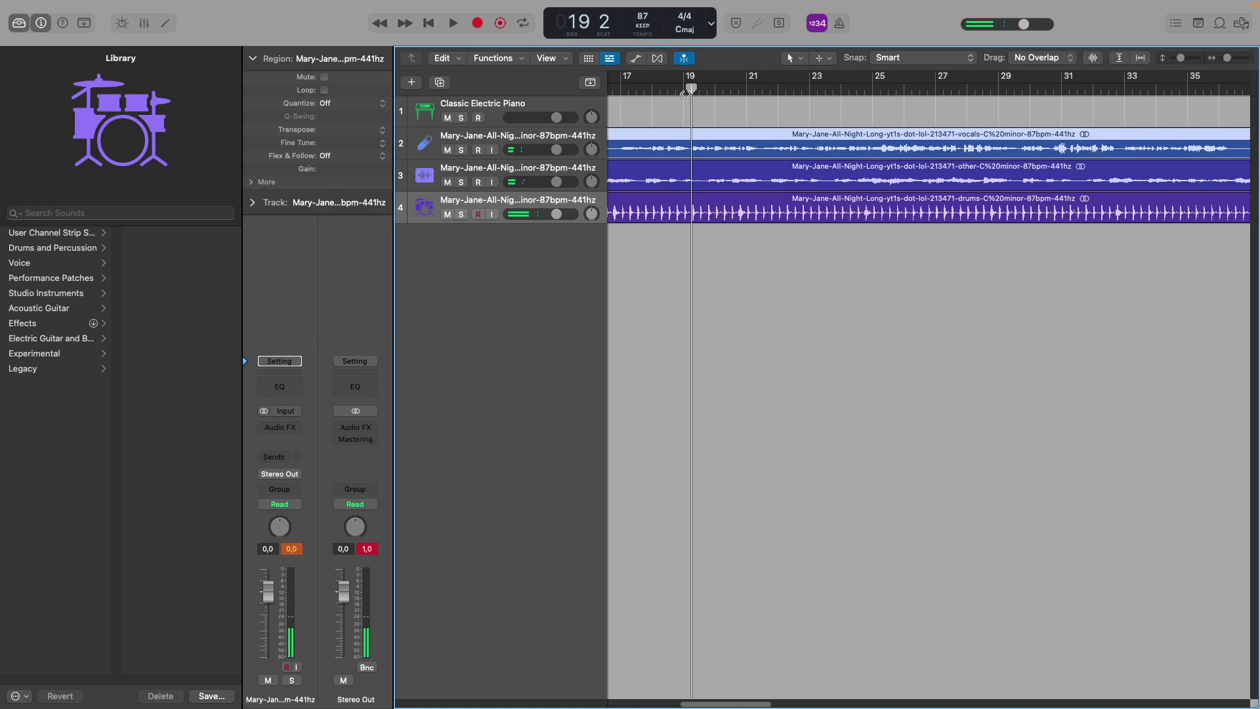
left_click(721, 213)
key("Delete")
left_click(751, 172)
key("Delete")
Play the isolated vocal, split its region at the phrase near bar 20 beat 2, and delete the piece before the split
key("super+Right")
key("super+Right")
key("super+Right")
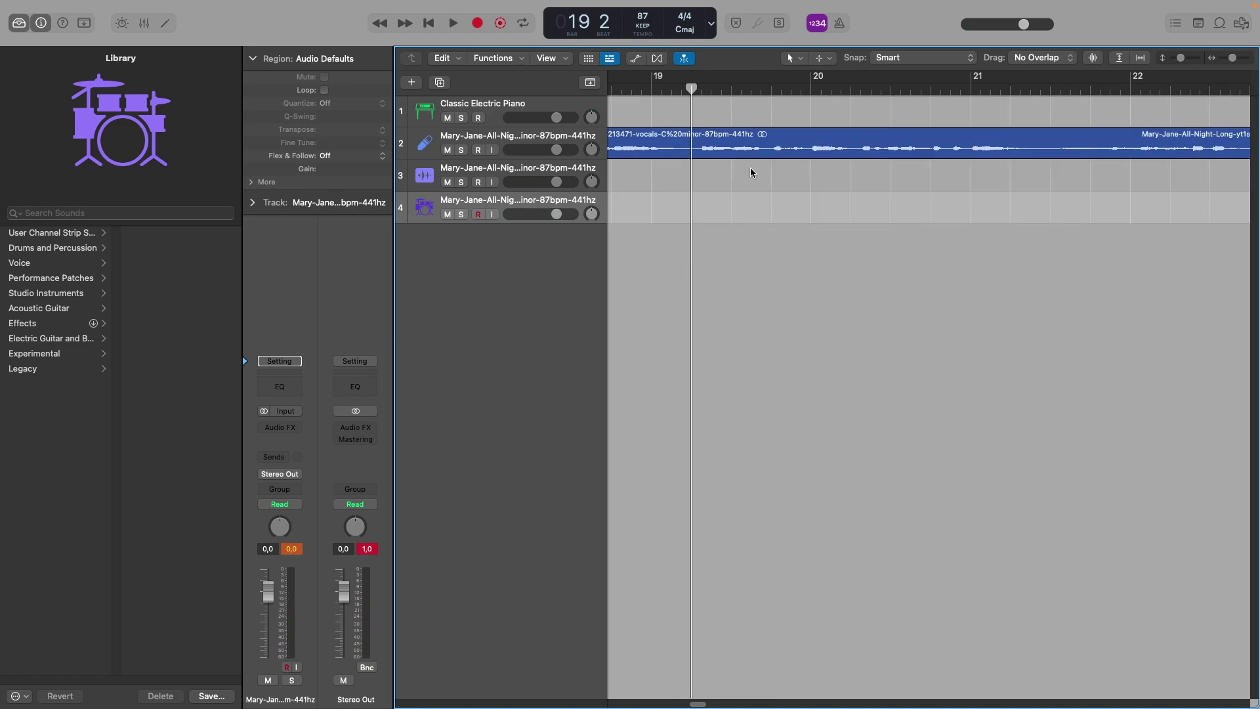
key("space")
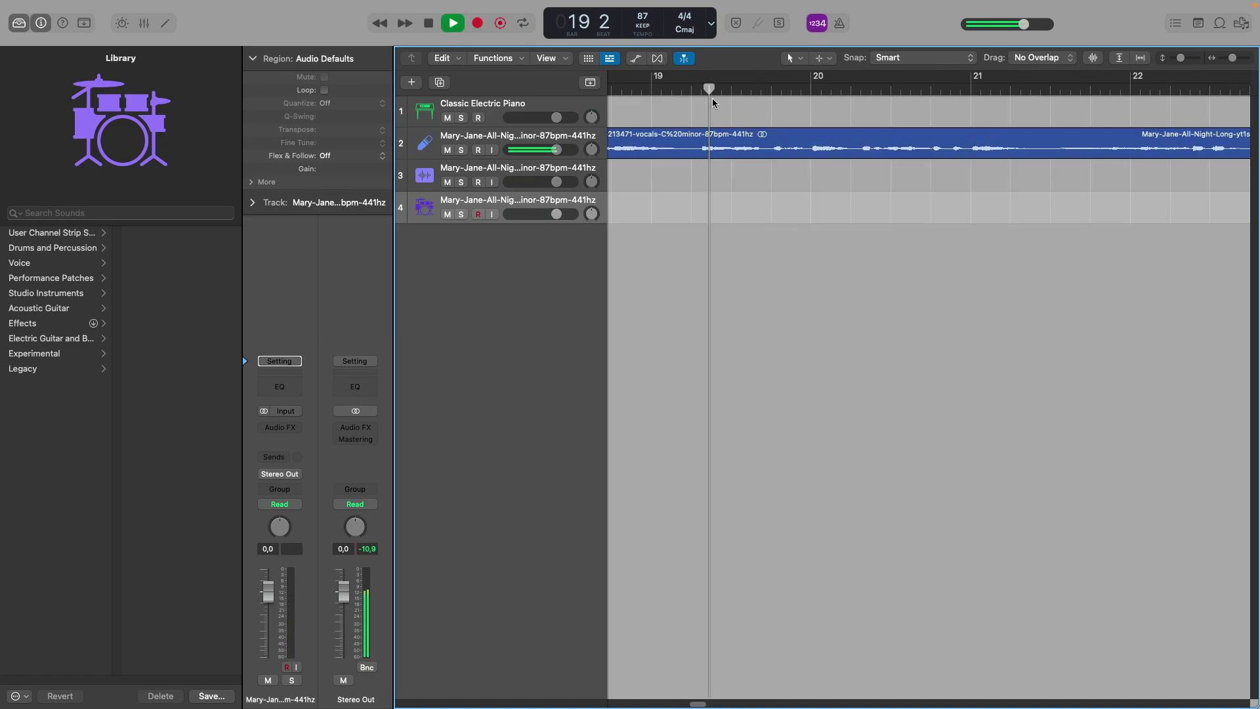
key("space")
key("super+Right")
key("super+t")
left_click(819, 146)
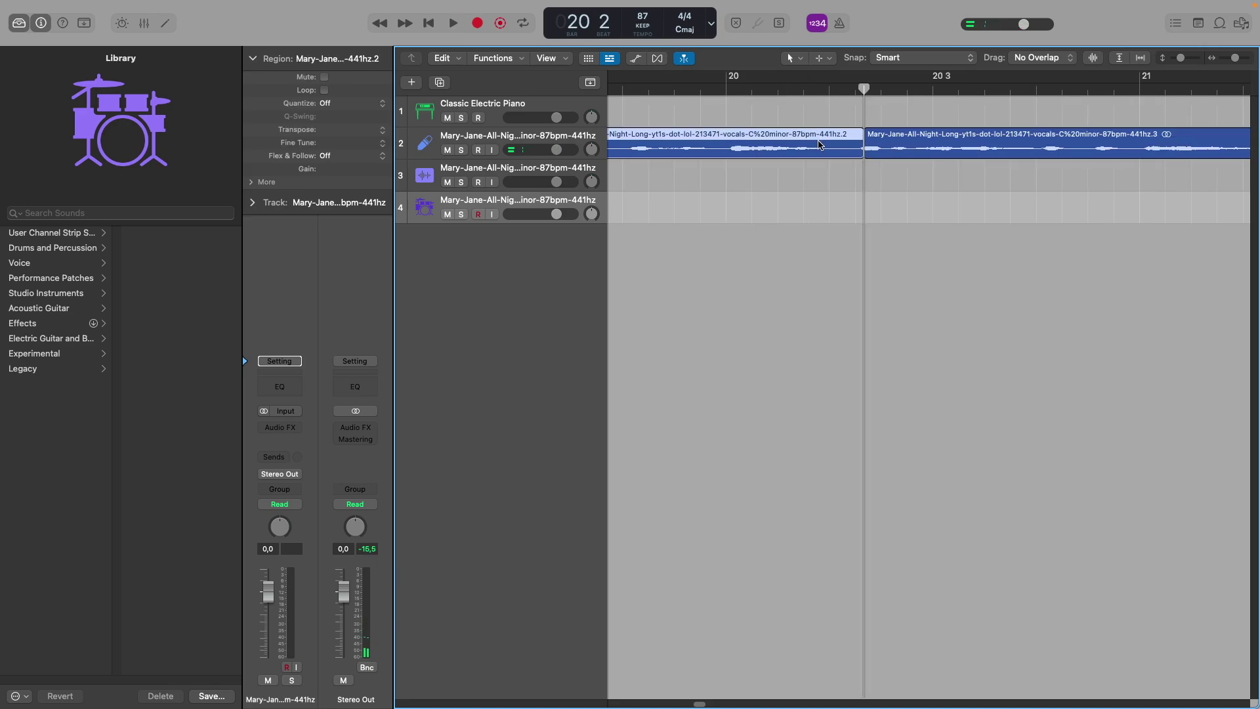
key("Delete")
Play the second vocal phrase from bar 20 beat 2, split the region where it ends, and delete the remainder
left_click_drag(1236, 58, 1232, 58)
key("space")
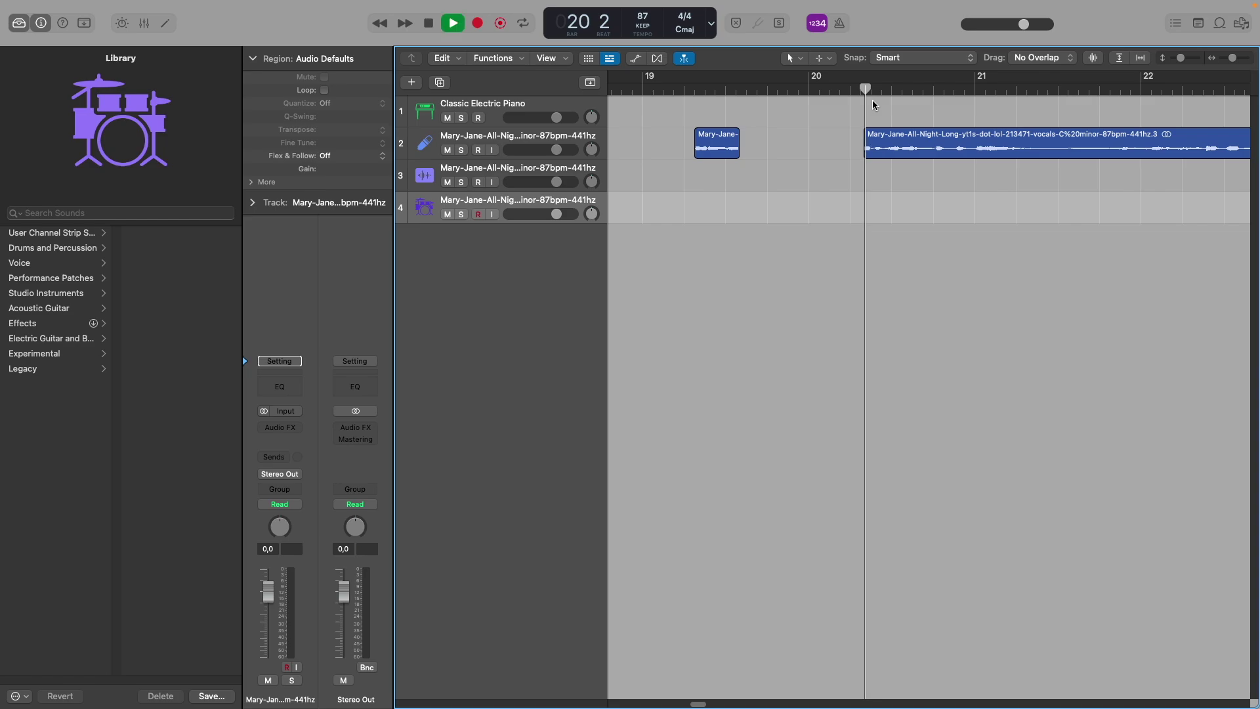
key("space")
key("super+t")
left_click(969, 157)
key("Delete")
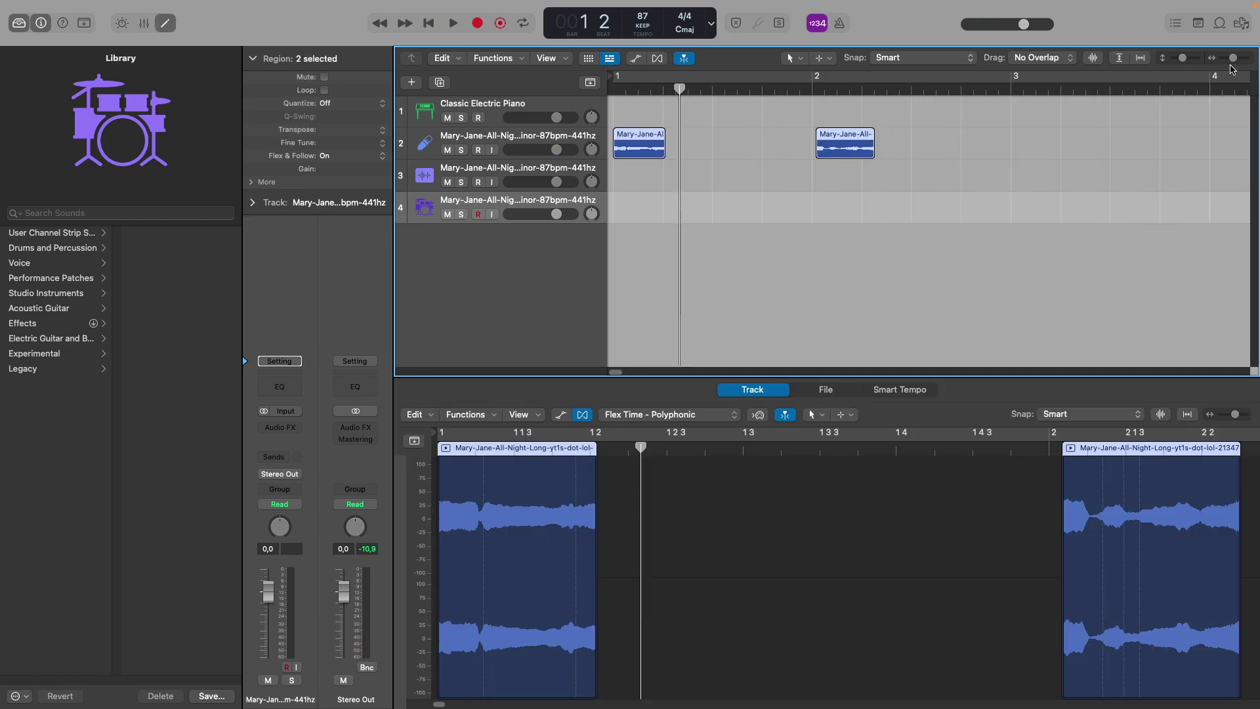
Delete the empty drums, other and Classic Electric Piano tracks so only the vocal track is left
left_click_drag(1233, 58, 1234, 58)
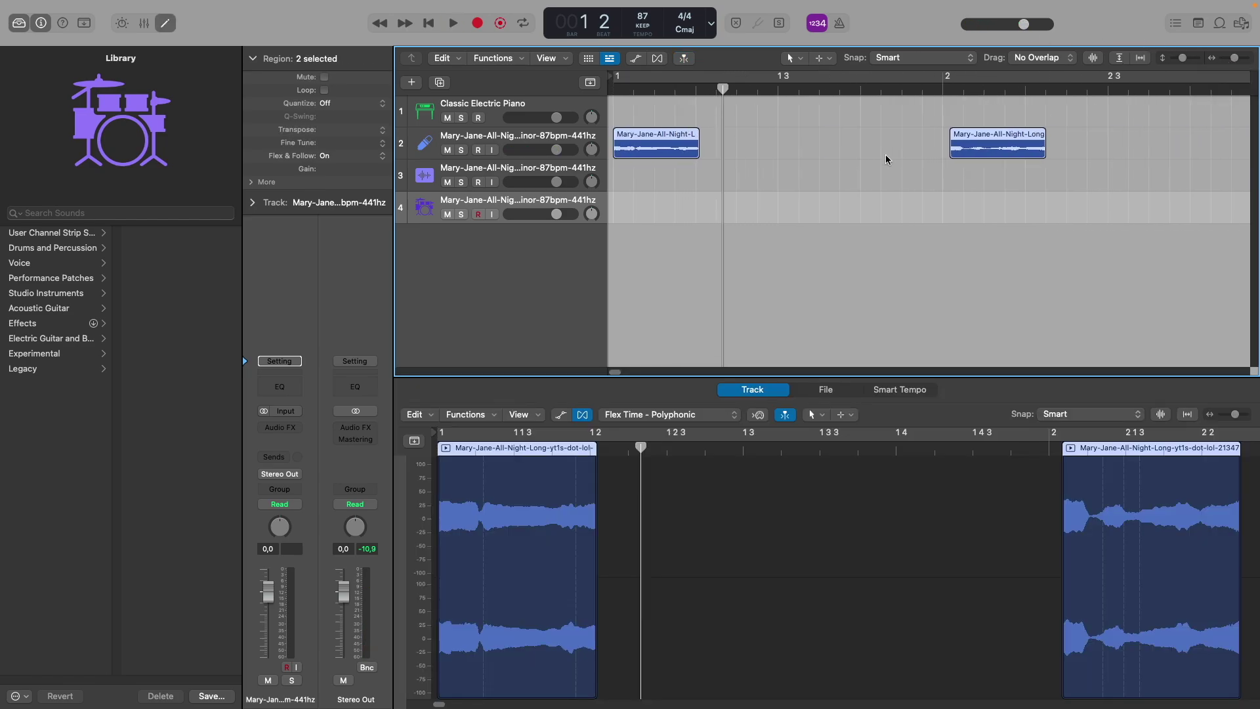
left_click(635, 202)
key("super+BackSpace")
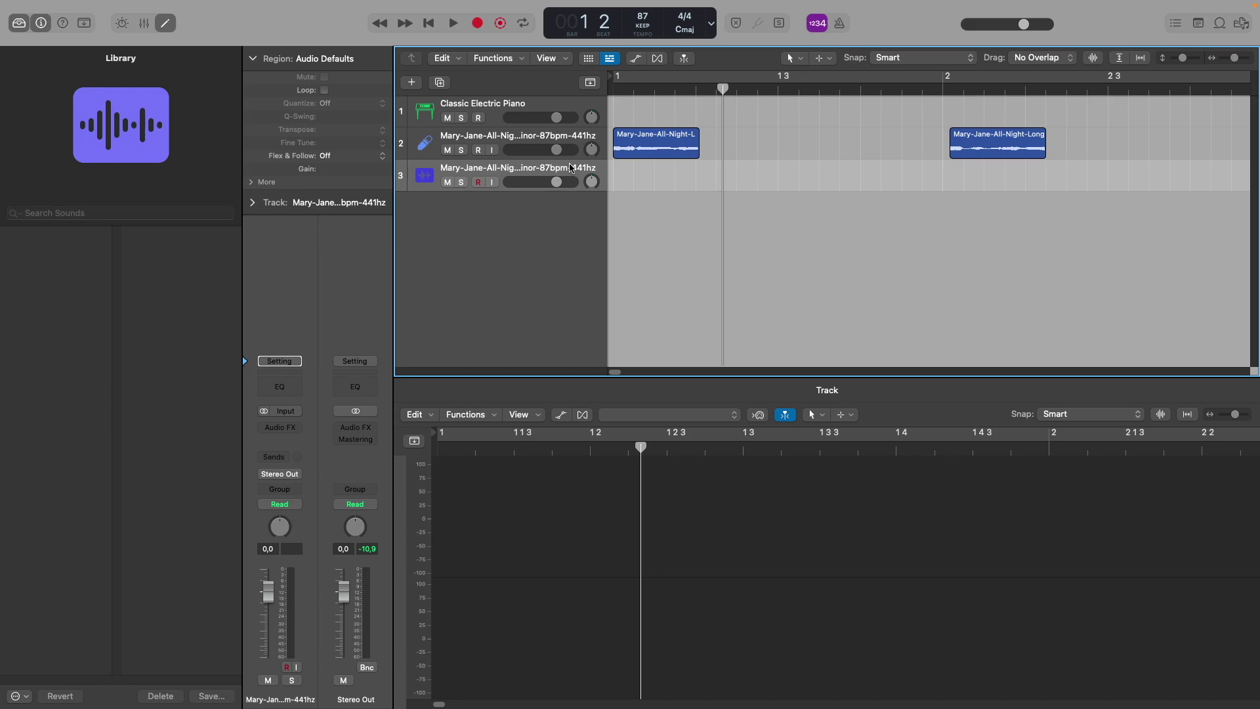
key("super+BackSpace")
left_click(653, 120)
key("super+BackSpace")
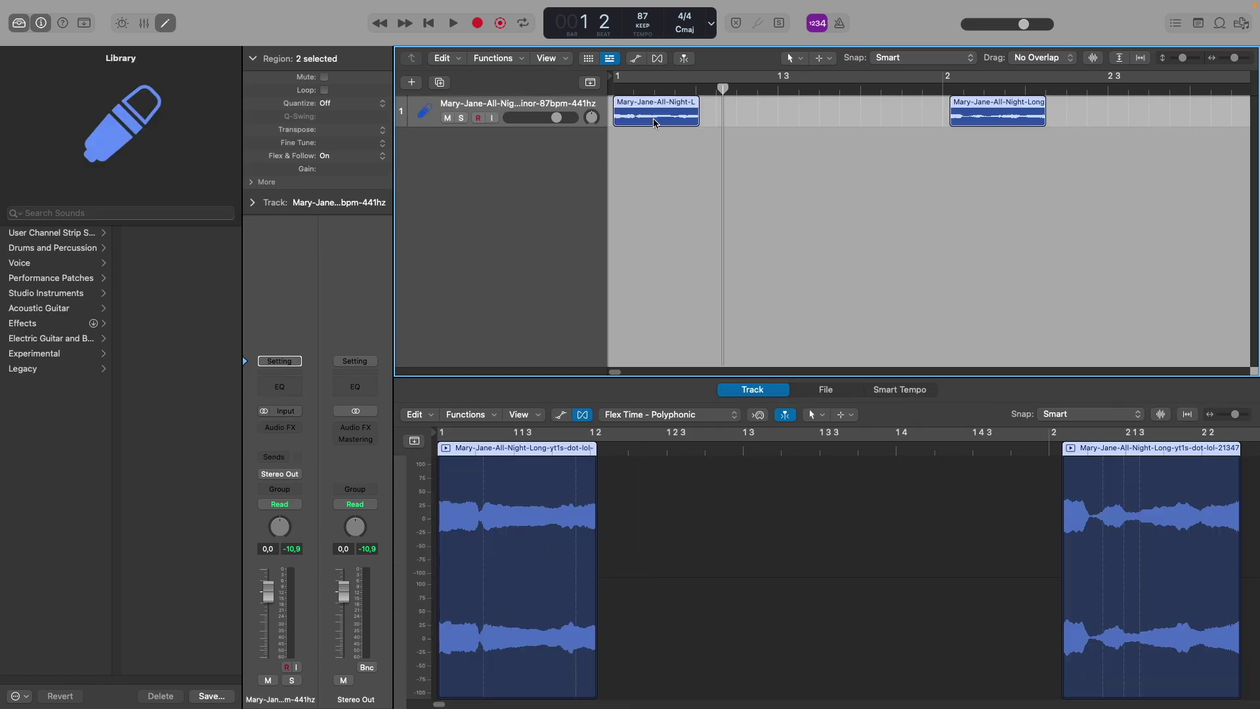
Move the second vocal chop close behind the first, transpose both chops by 4, and play them
left_click_drag(1098, 181, 729, 125)
left_click_drag(977, 117, 784, 113)
key("super+Left")
key("super+a")
key("space")
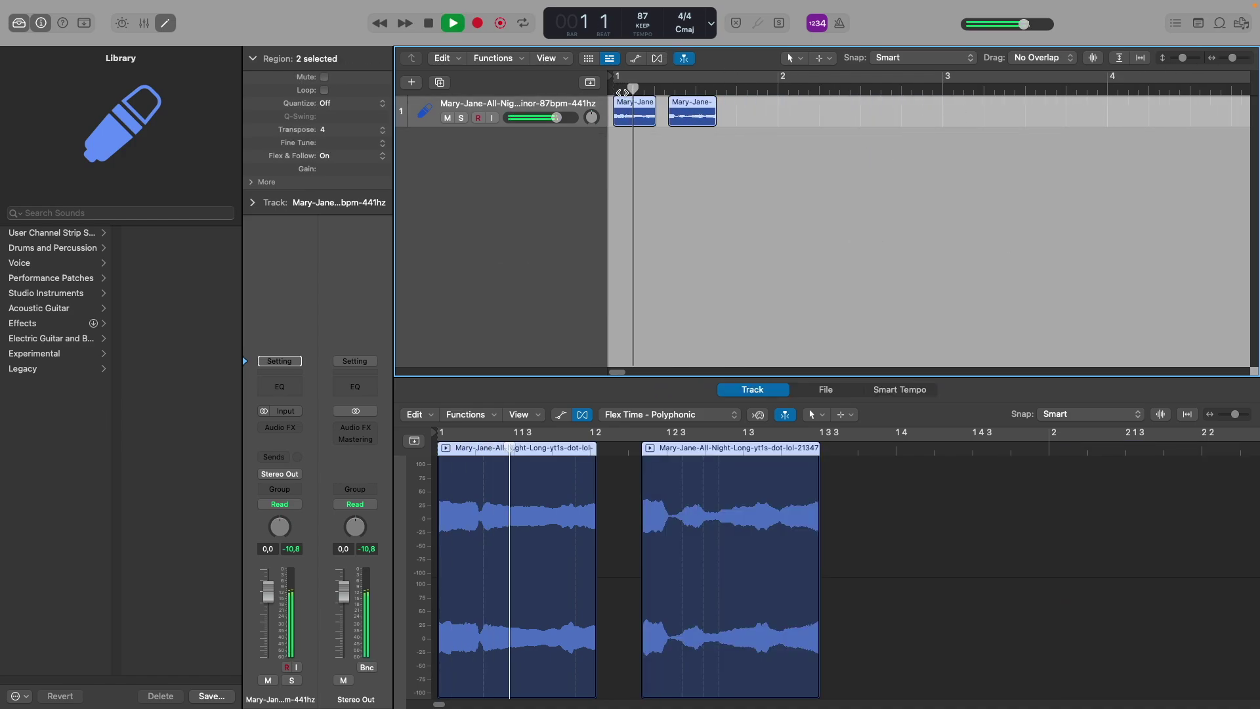
Arrange shortened vocal chops as a three-hit pattern from bar 1 with a copy from bar 3, and play it
left_click_drag(651, 116, 770, 169)
key("Return")
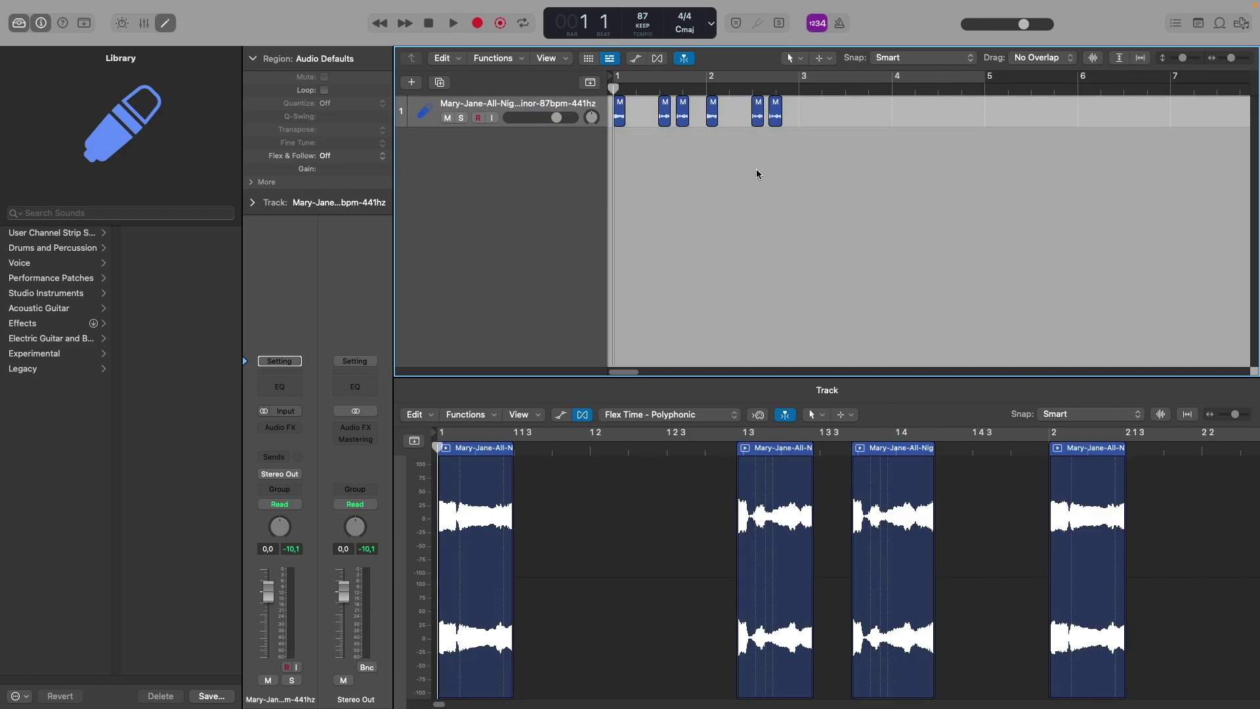
key("space")
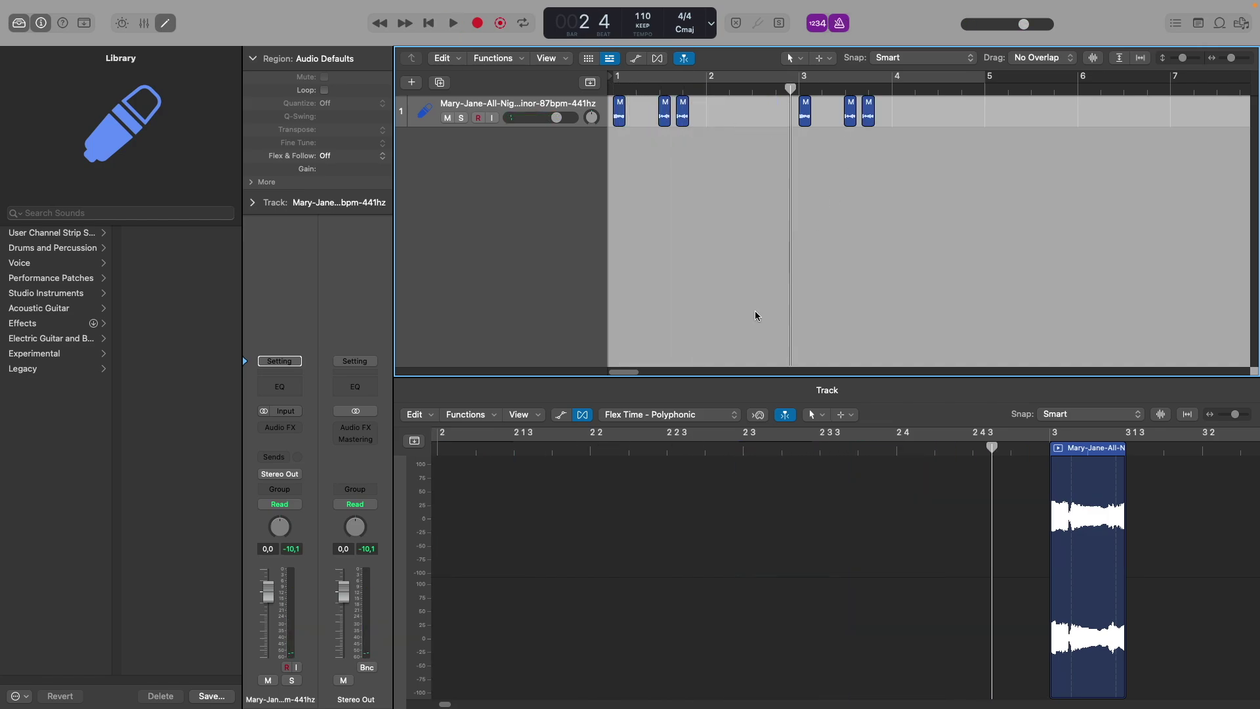
key("Return")
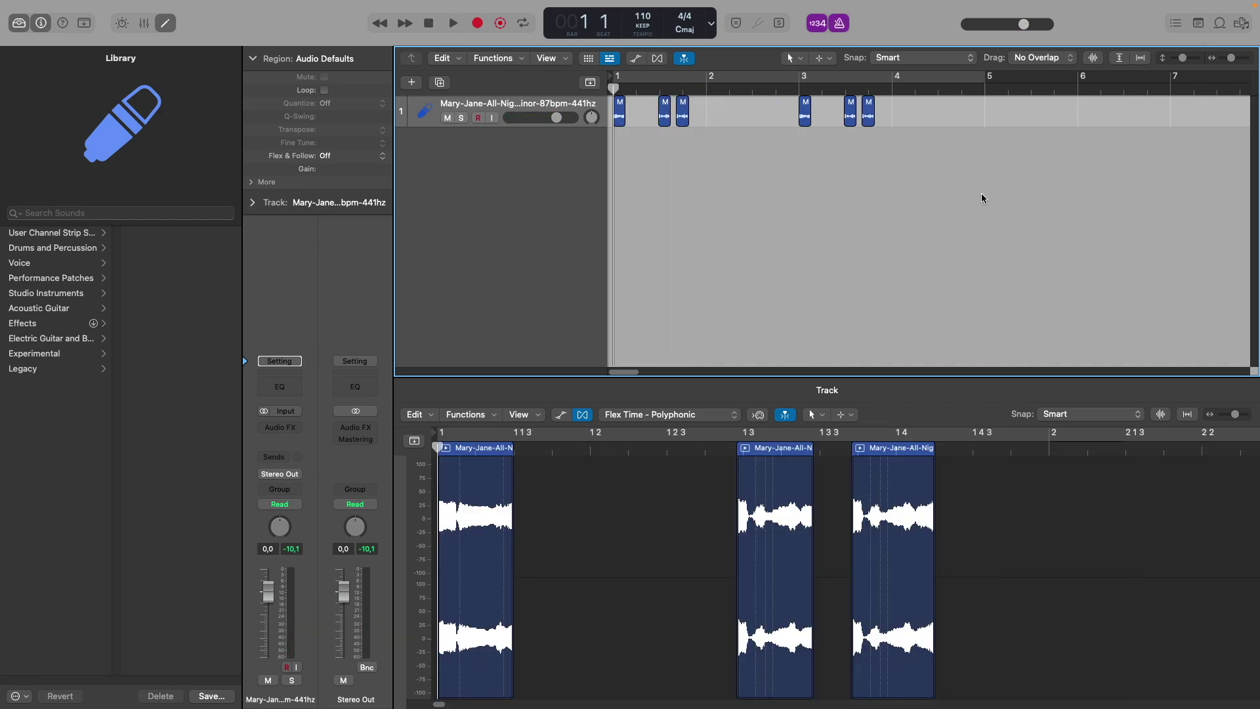
Lengthen the first pattern's three chops and shift them to start half a beat into bar 1, then play the result
left_click(1232, 59)
key("space")
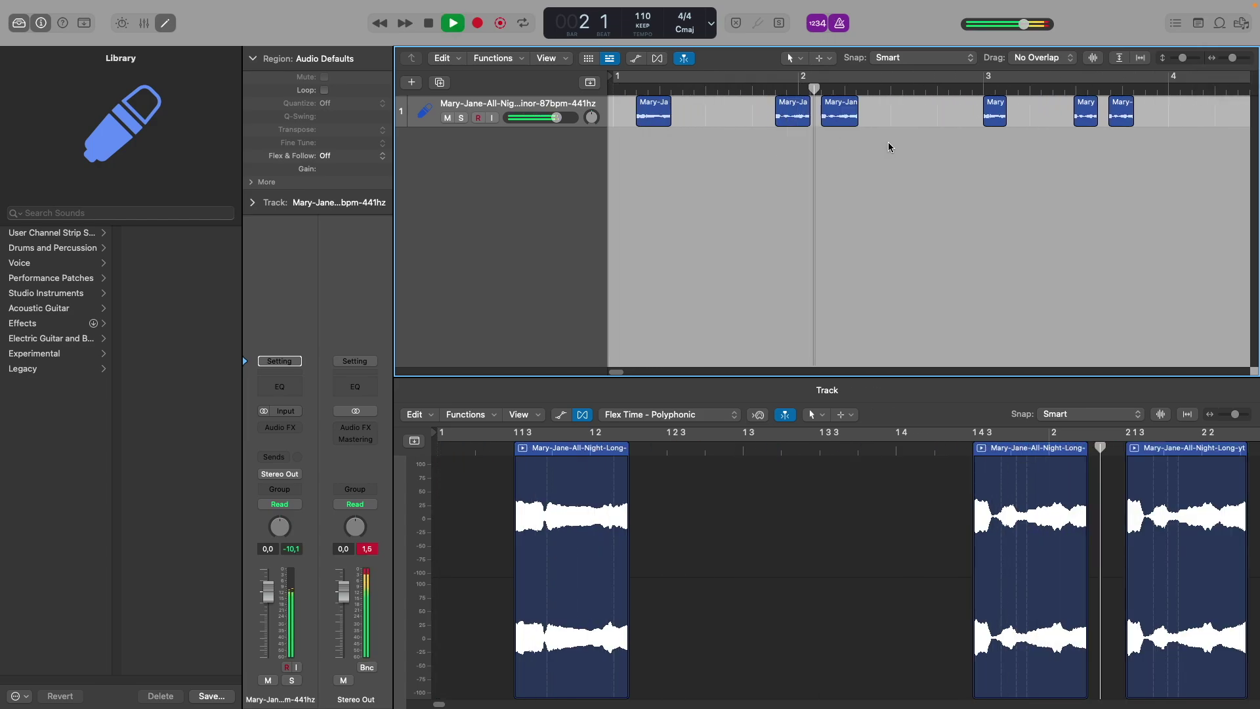
key("space")
Select the three chops from bar 3 onward and delete them
left_click_drag(1232, 58, 1229, 58)
key("shift+f")
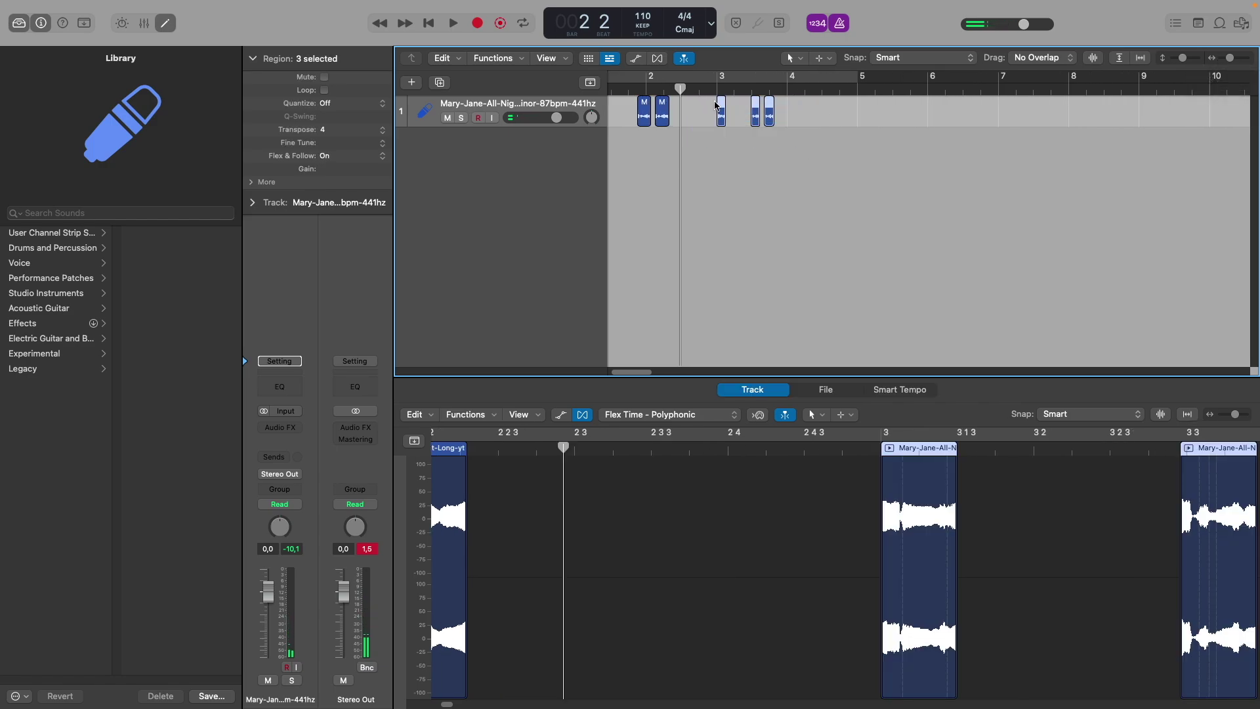
key("Return")
key("Delete")
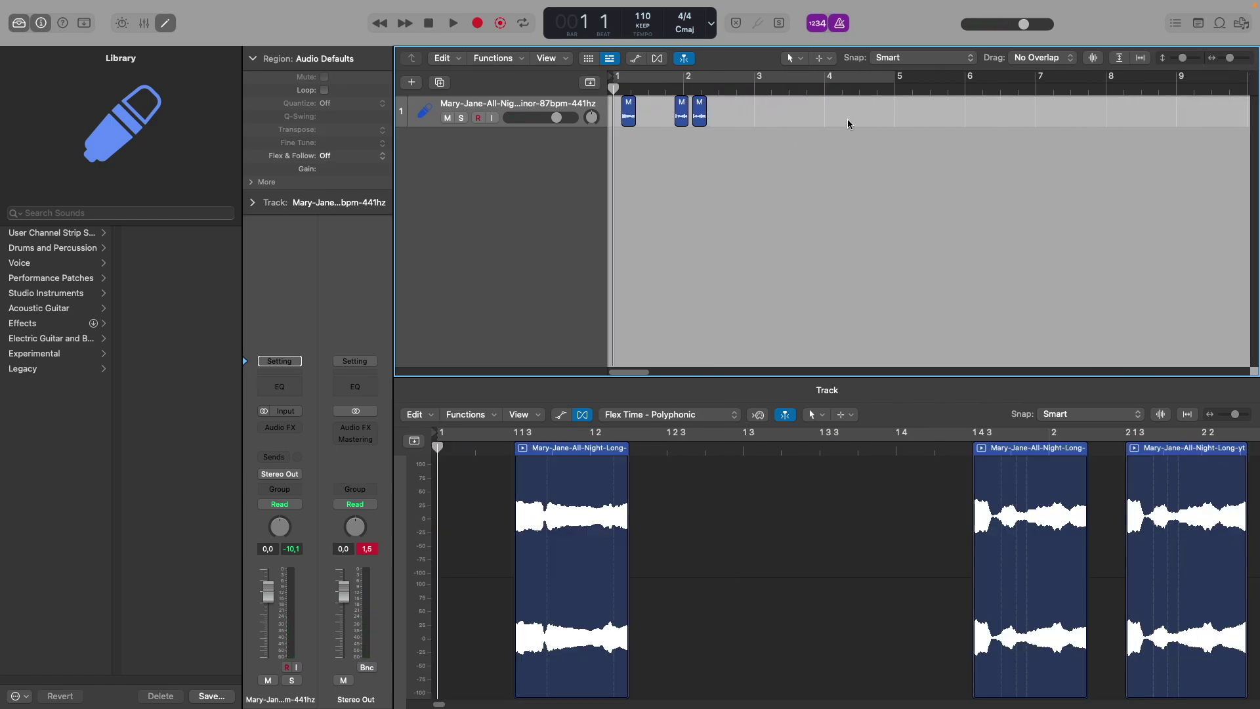
Copy the revised three-chop pattern two bars later into bar 3 and play back both patterns
left_click_drag(628, 120, 767, 116)
left_click(841, 164)
key("space")
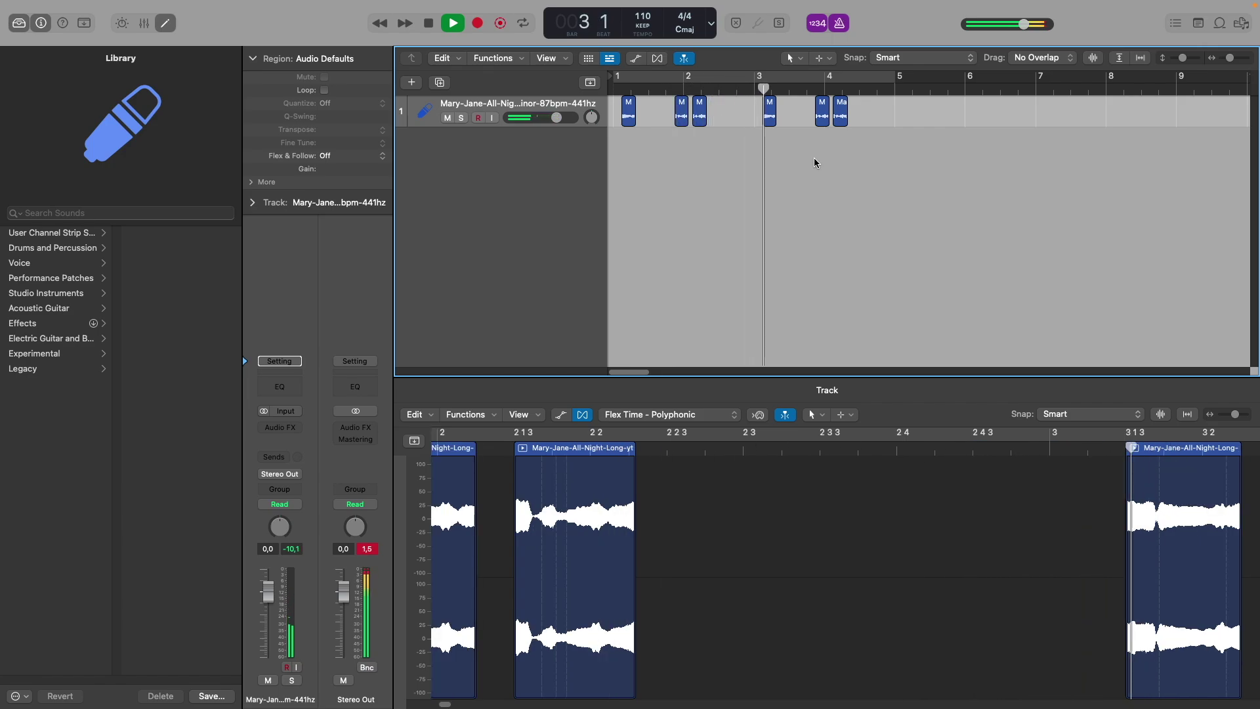
key("space")
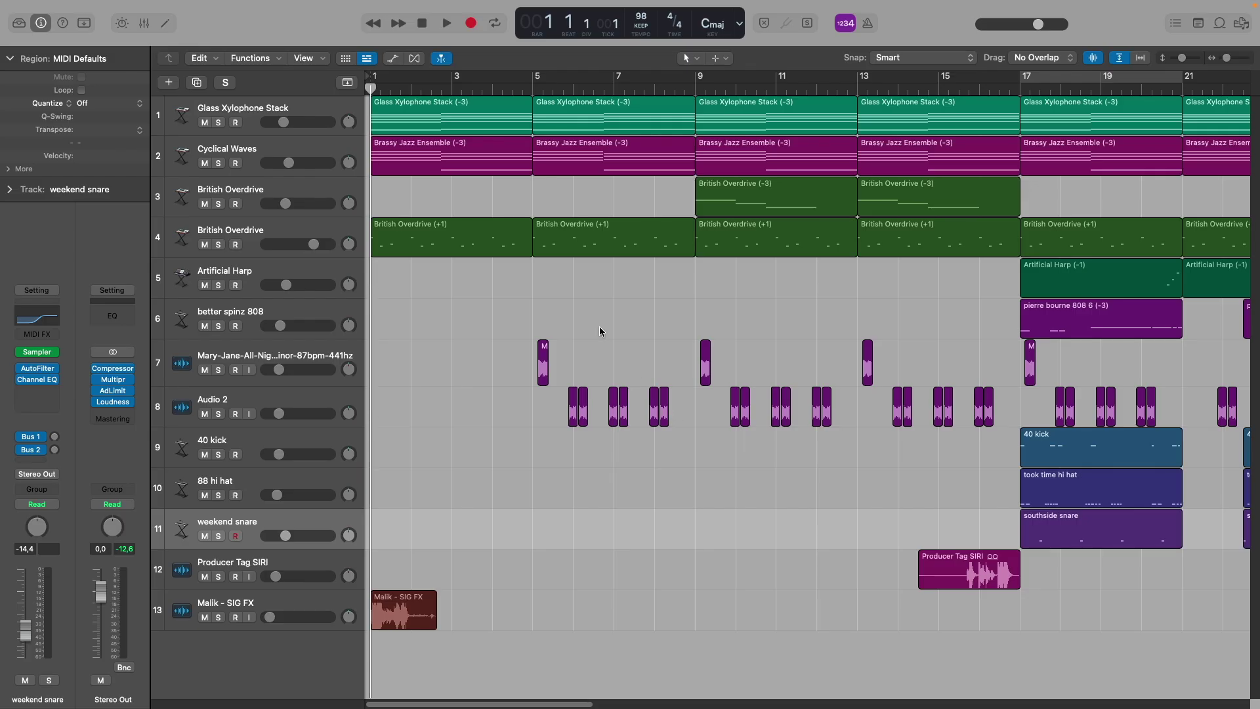
Solo the Mary-Jane vocal and Audio 2 tracks in the full beat project and play them from bar 5
left_click(533, 86)
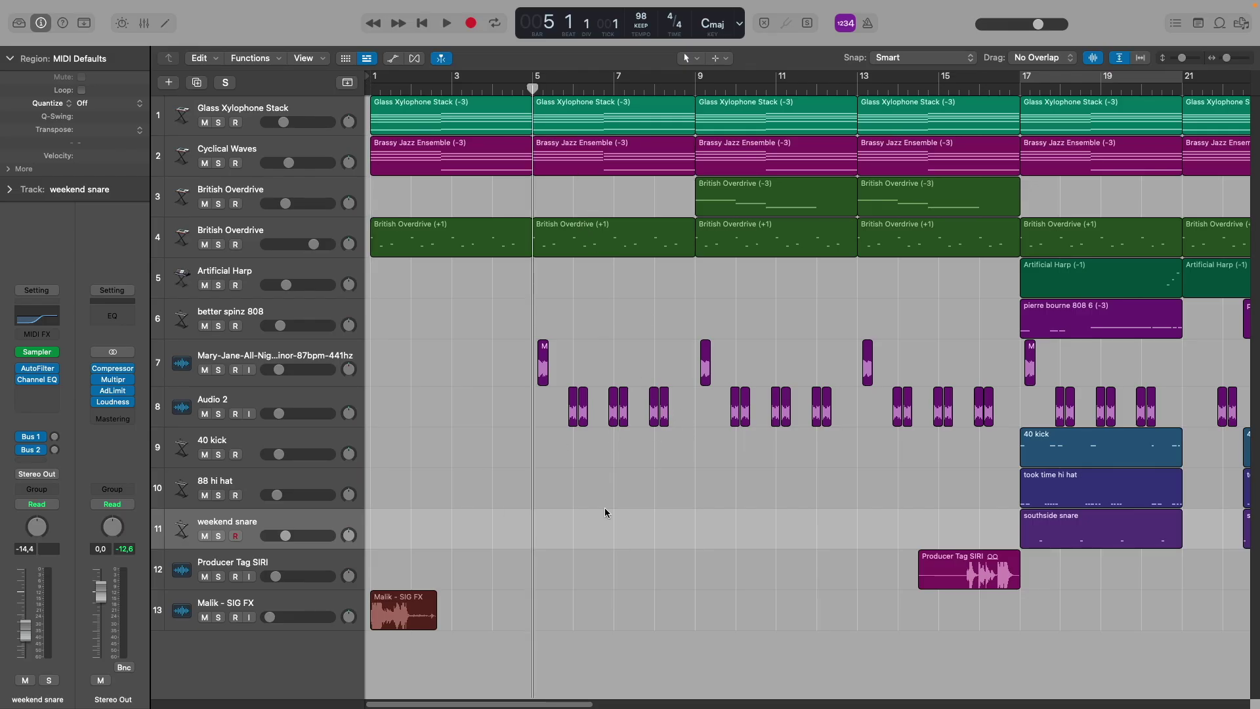
left_click(220, 370)
left_click(219, 414)
key("space")
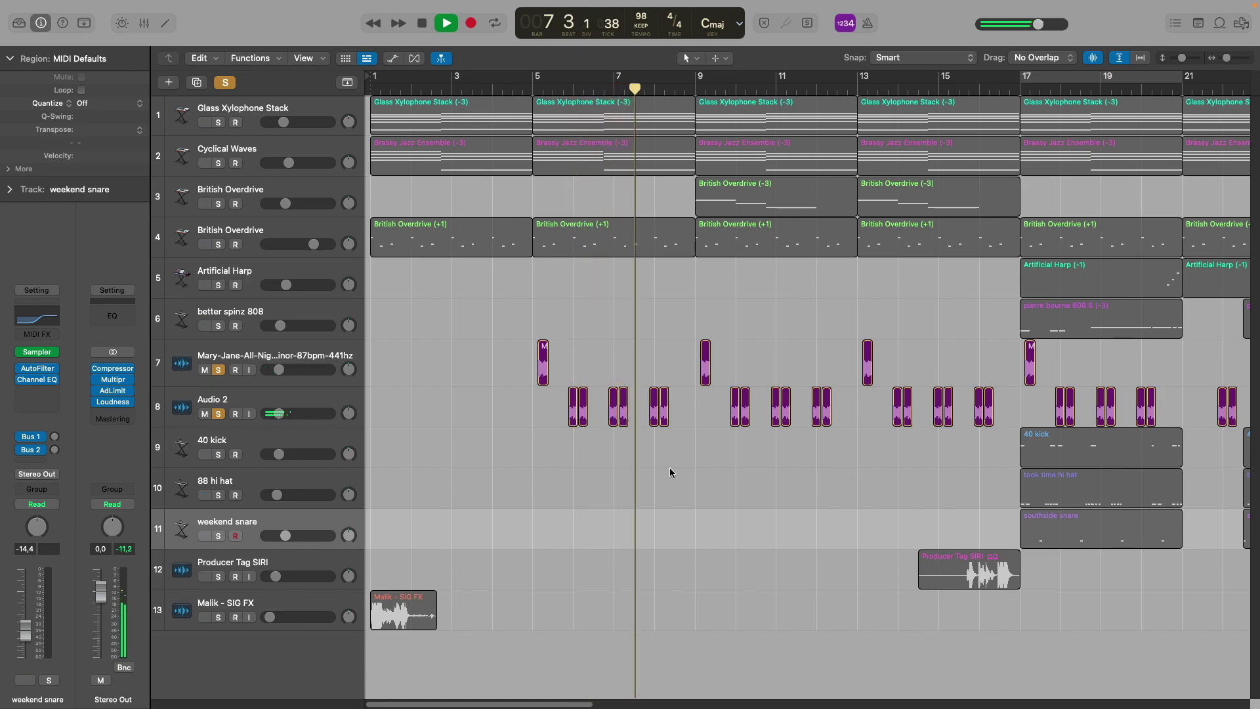
key("space")
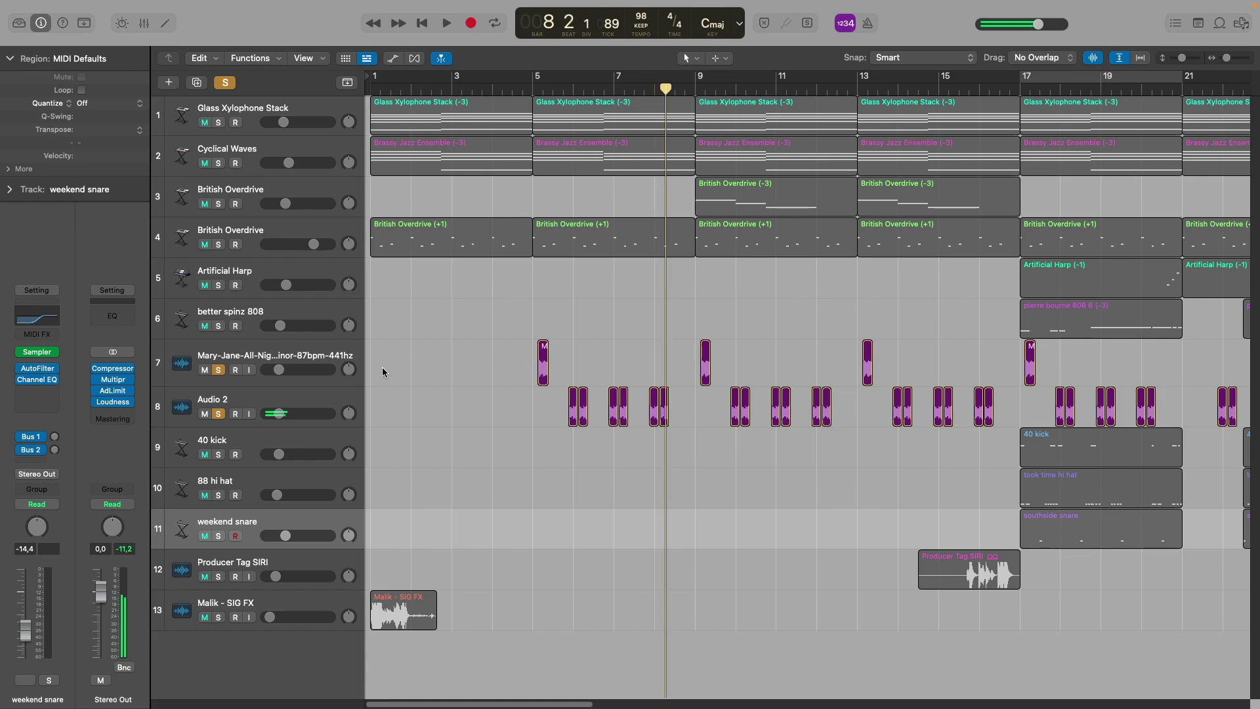
Bypass all insert effects on the Mary-Jane vocal and Audio 2 tracks and play the dry chops from bar 5
left_click(301, 355)
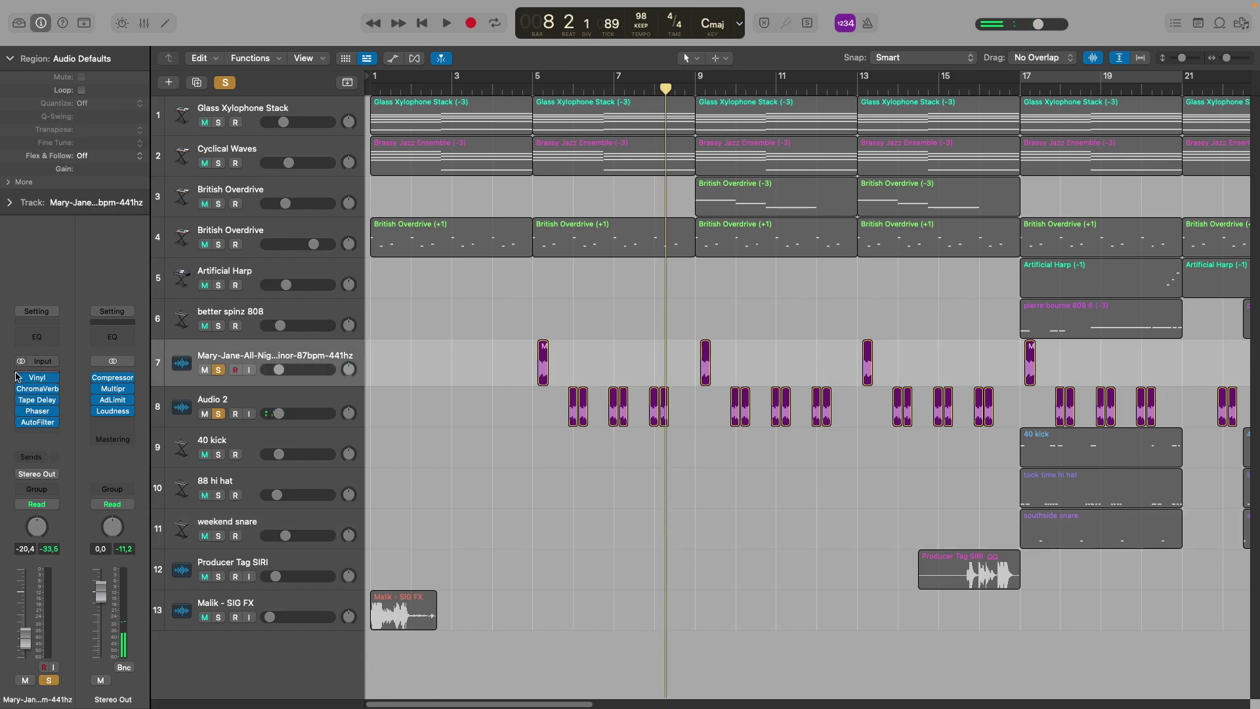
left_click(311, 399)
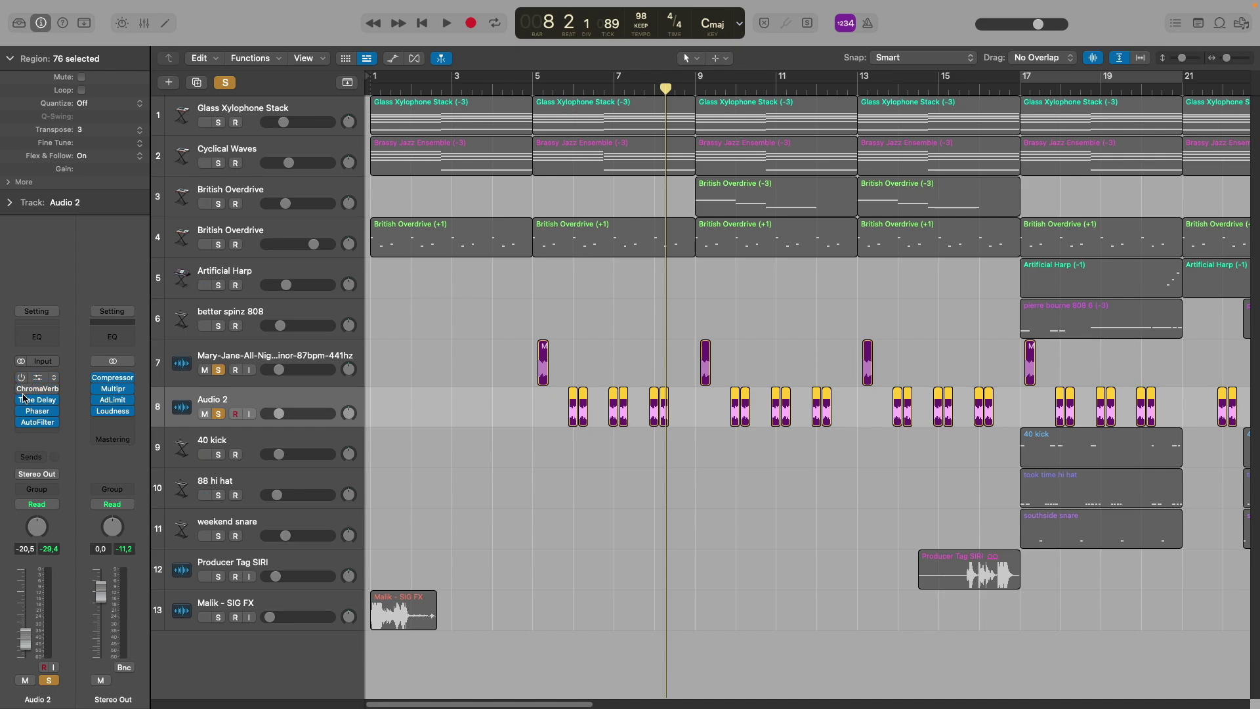
left_click(533, 87)
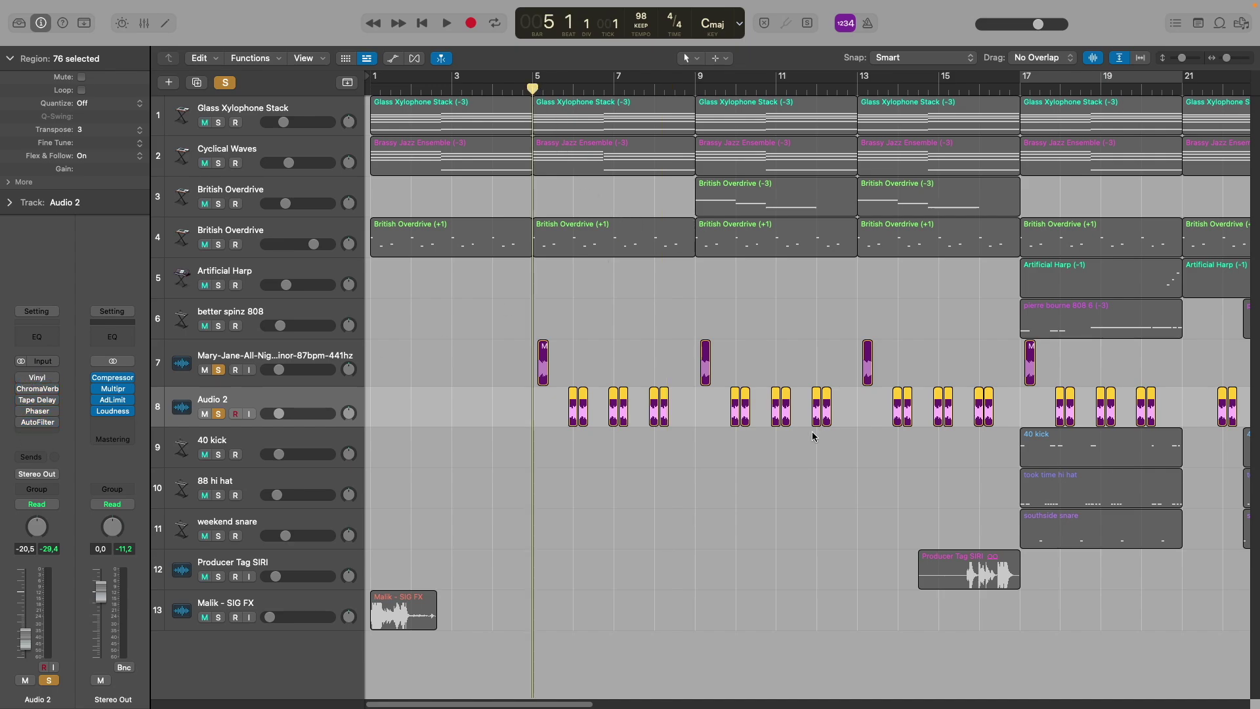
key("space")
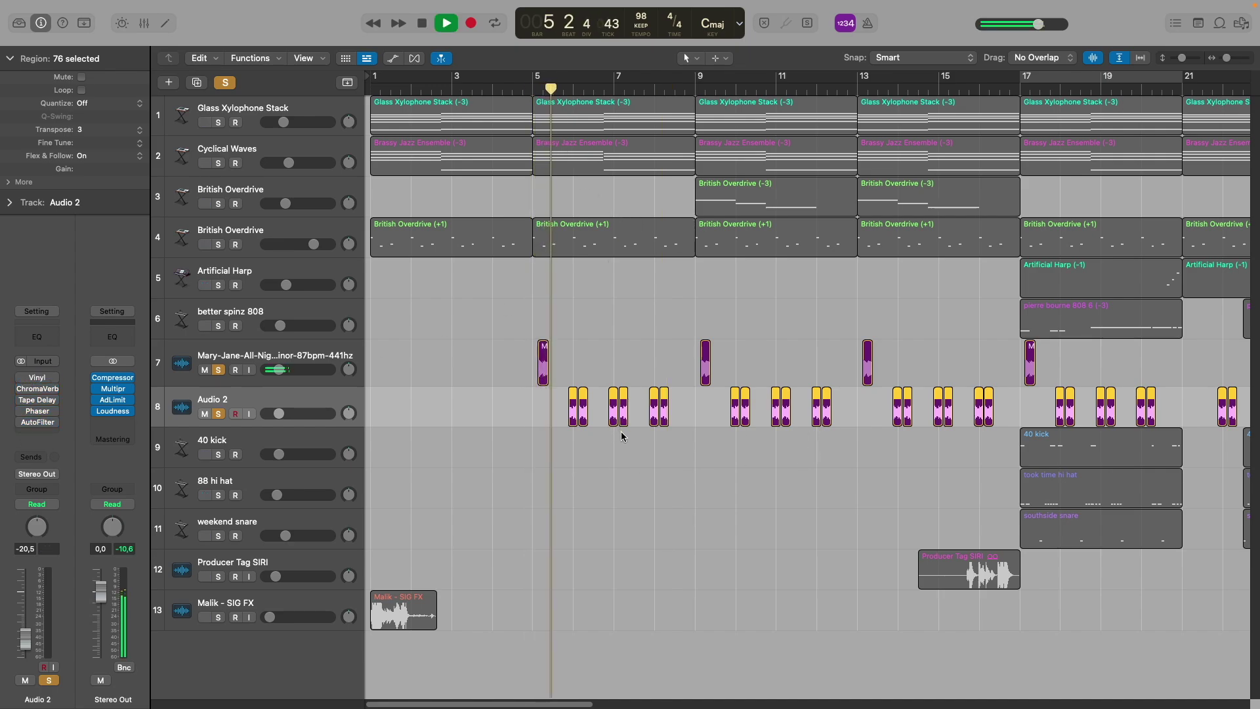
key("space")
Turn the Vinyl effect back on for the Mary-Jane vocal track, review its settings, and close the plug-in
left_click(216, 348)
left_click(533, 87)
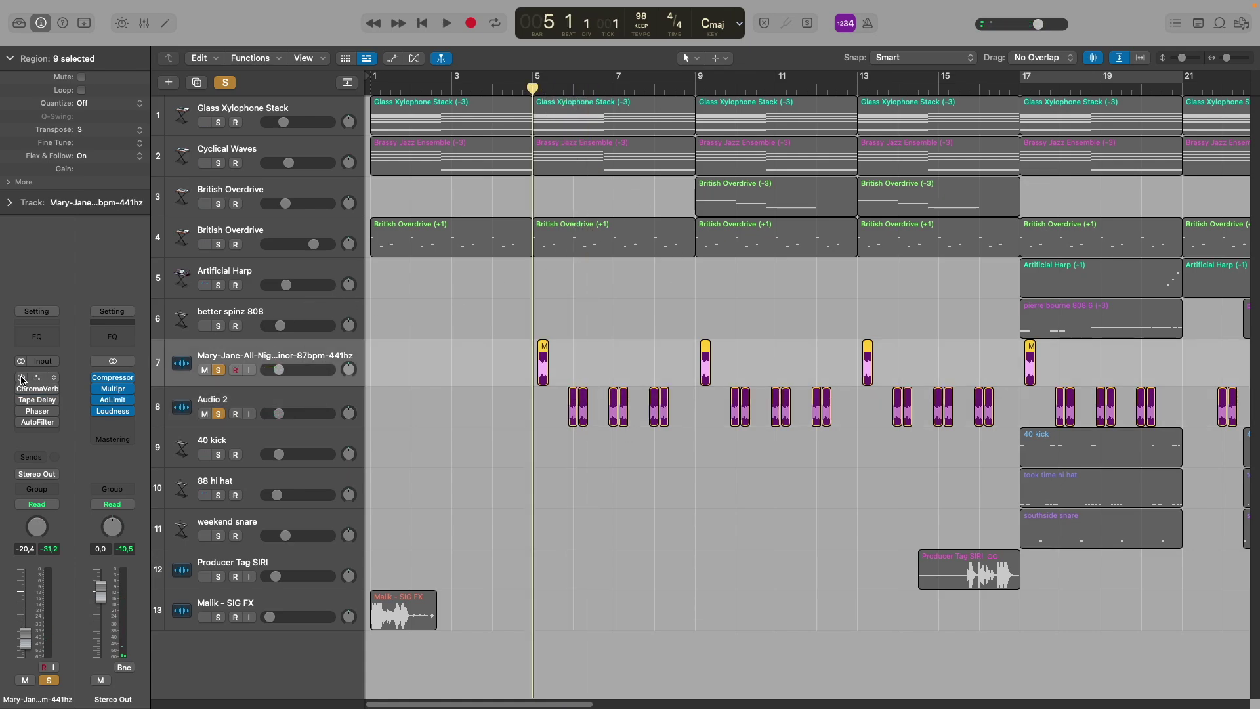
key("v")
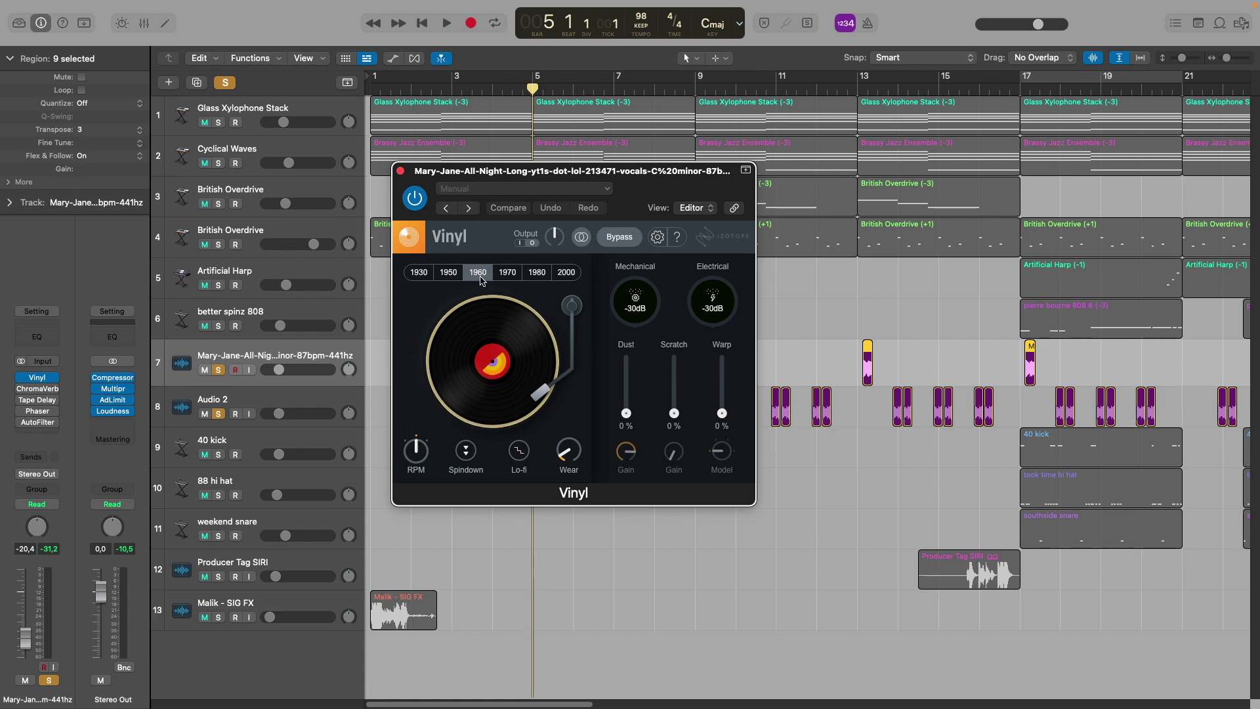
left_click(401, 171)
Turn on ChromaVerb with the Vocal Chamber preset on the Mary-Jane vocal track and play the chops from bar 5
mouse_move(37, 393)
left_click(37, 389)
left_click_drag(545, 168, 363, 120)
left_click(235, 150)
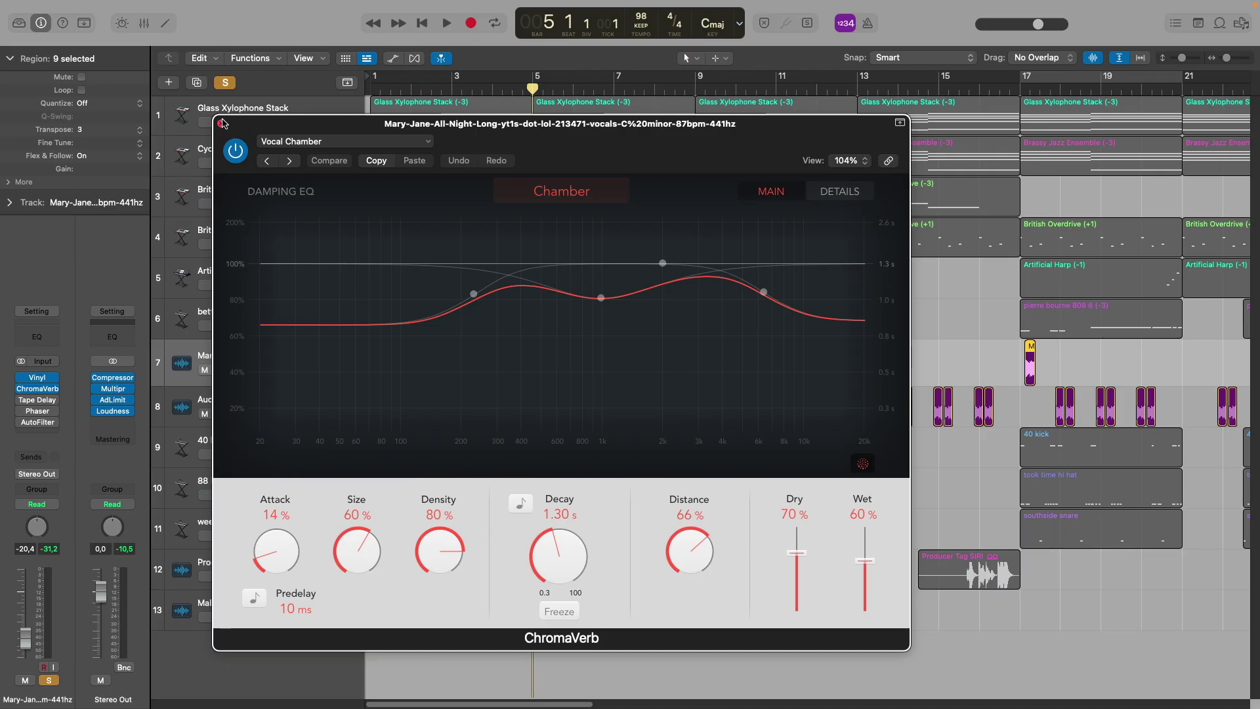
left_click(221, 122)
key("space")
key("space")
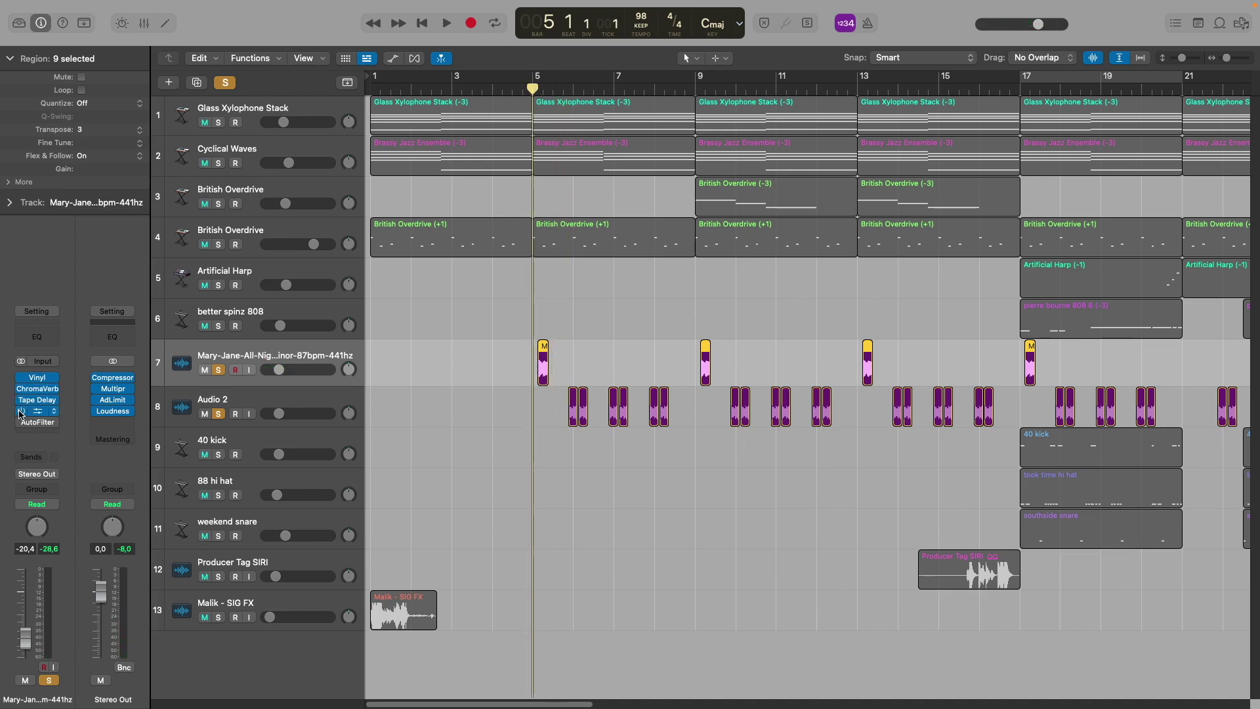
Turn on the Phaser on the Mary-Jane vocal track, review its settings, and play the chops from bar 5
left_click(37, 413)
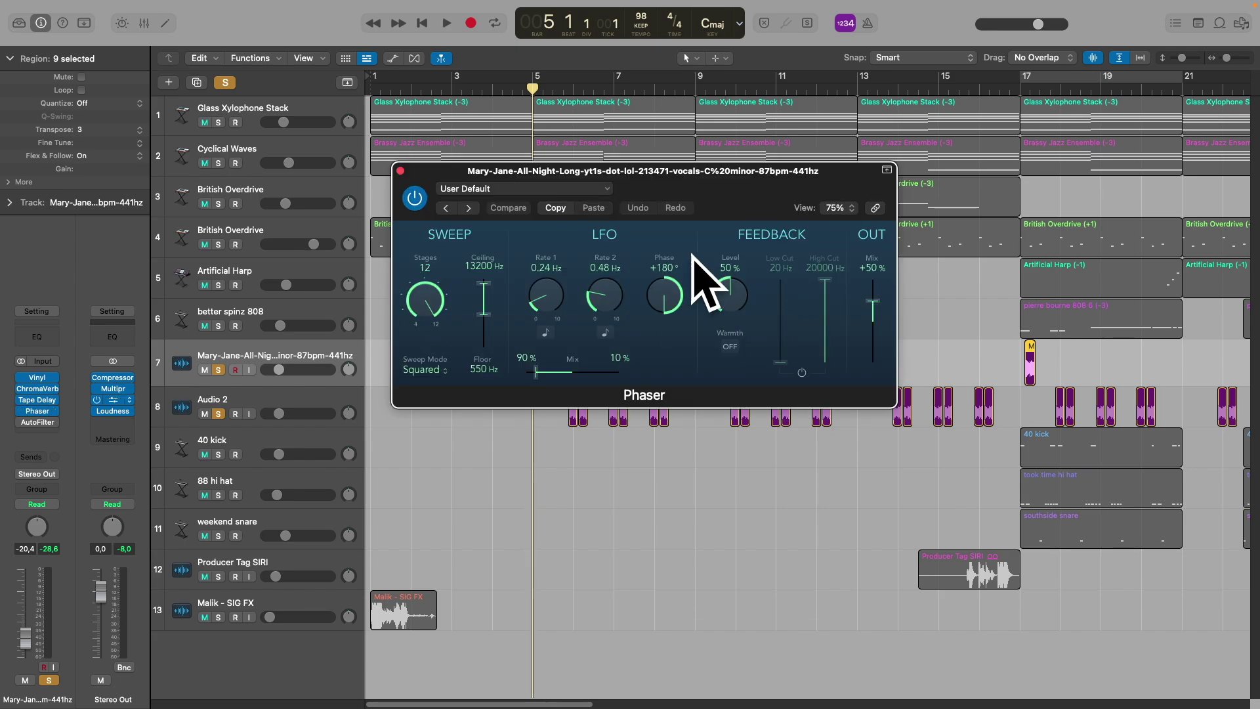
left_click(400, 171)
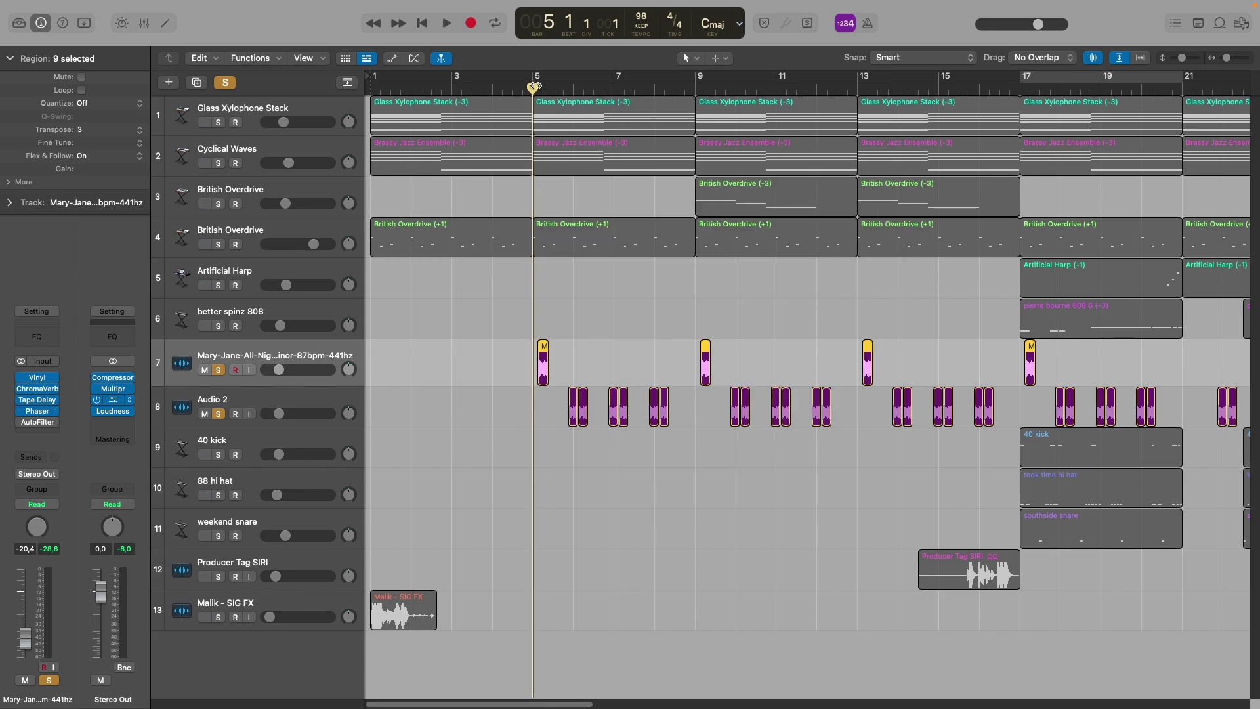
key("space")
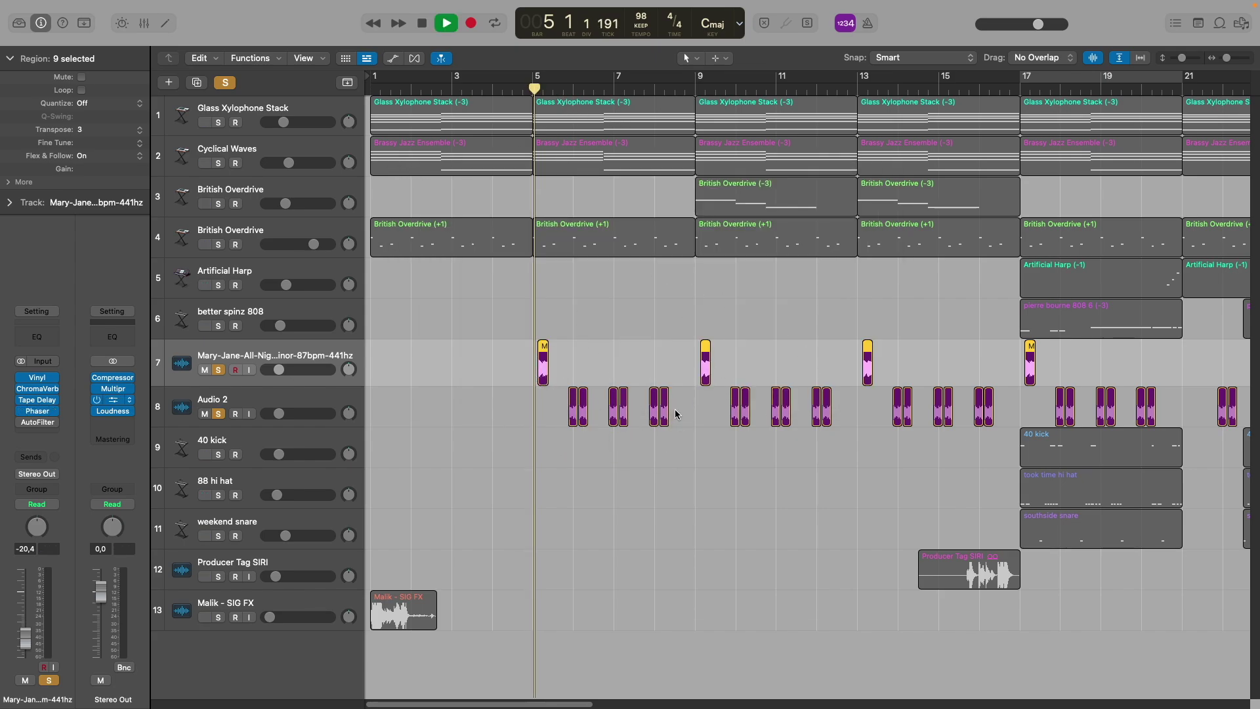
key("space")
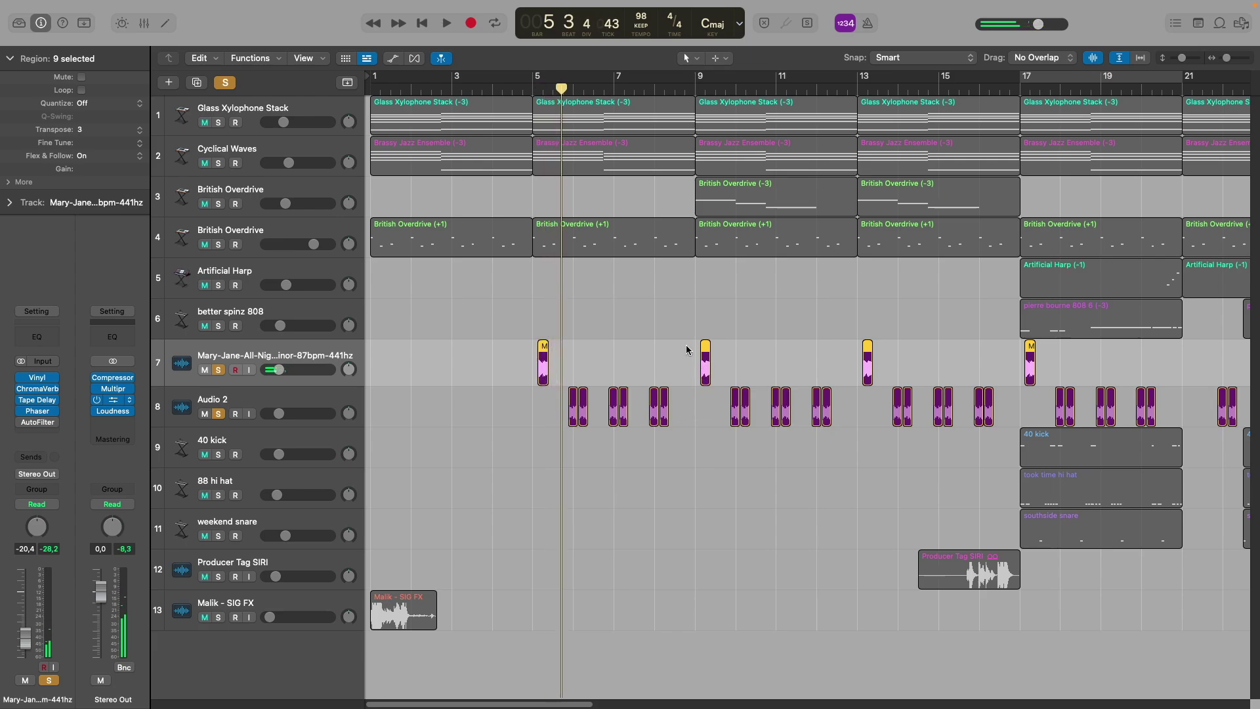
left_click(537, 83)
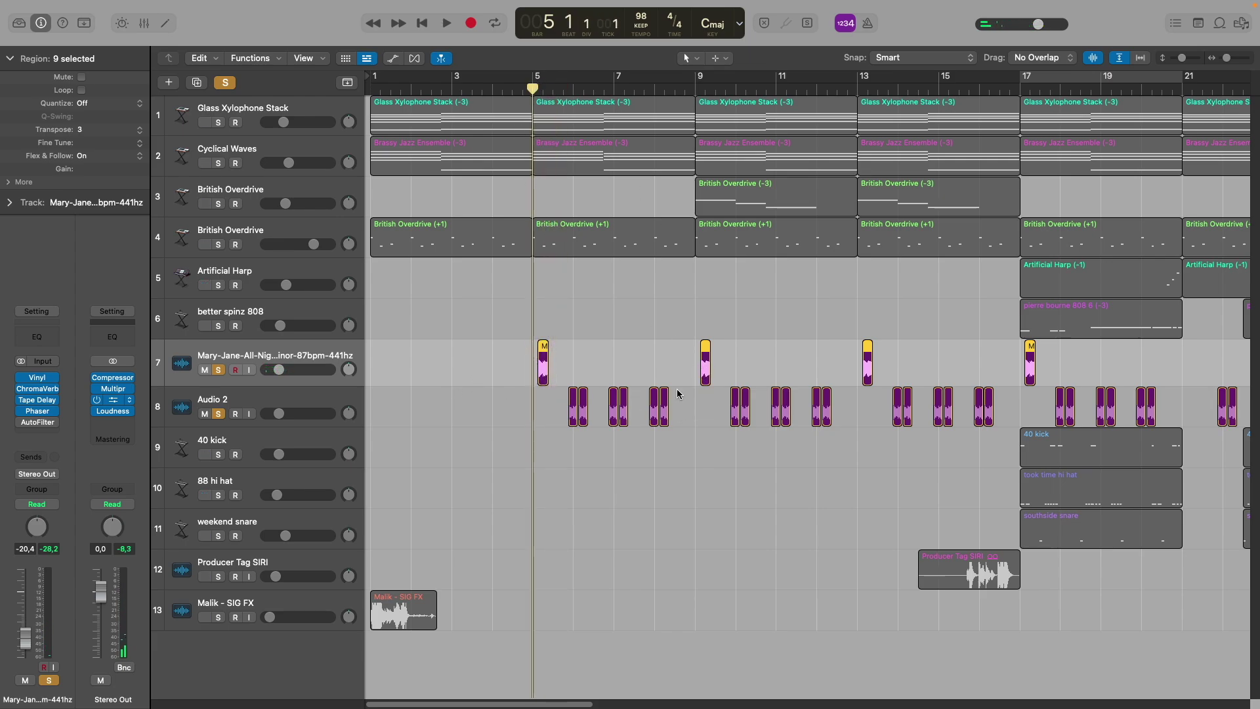
Turn on the AutoFilter on the Mary-Jane vocal track, review its settings, close the plug-in, and deselect the regions
mouse_move(24, 425)
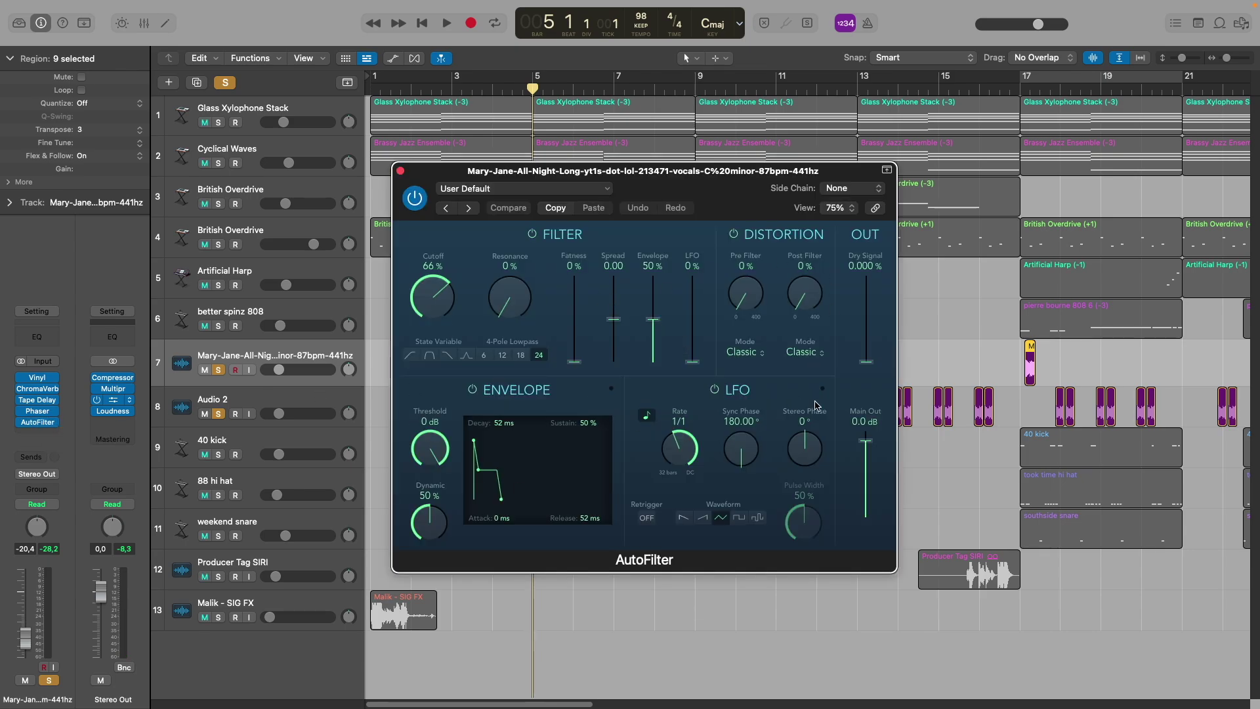
left_click(401, 172)
left_click(451, 465)
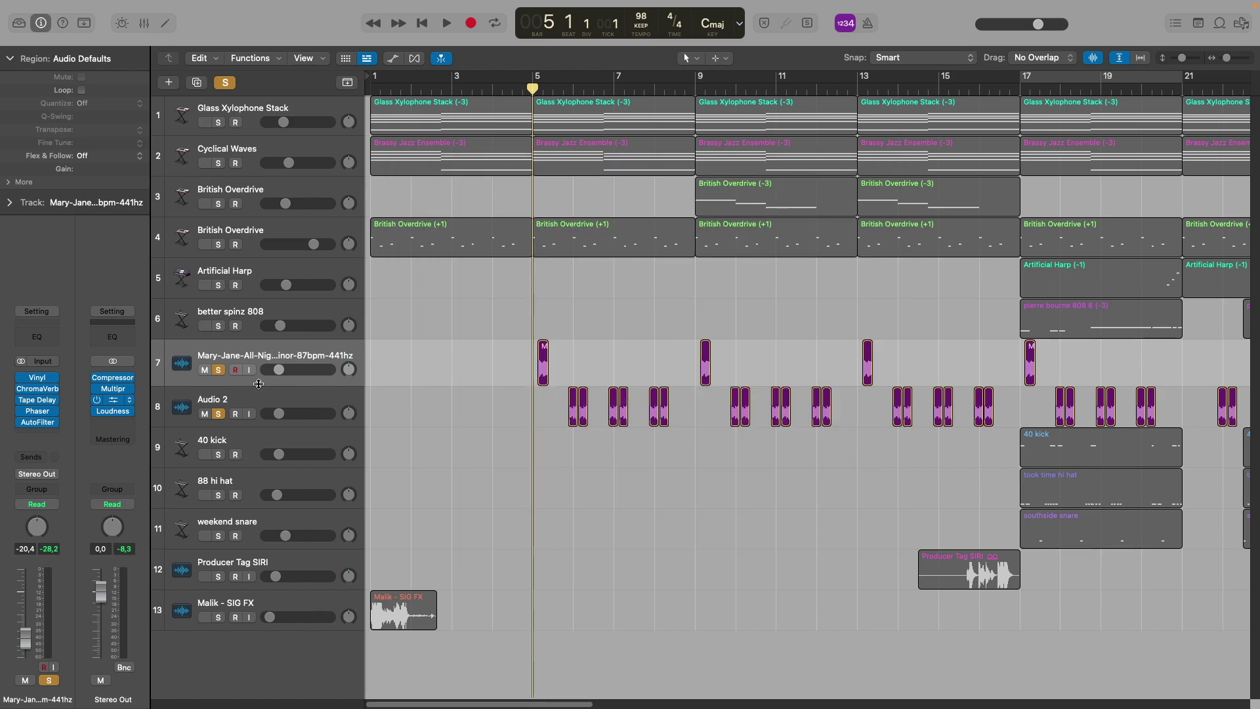
Turn all five insert effects back on for the Audio 2 track and play the processed chops from bar 5
left_click(228, 402)
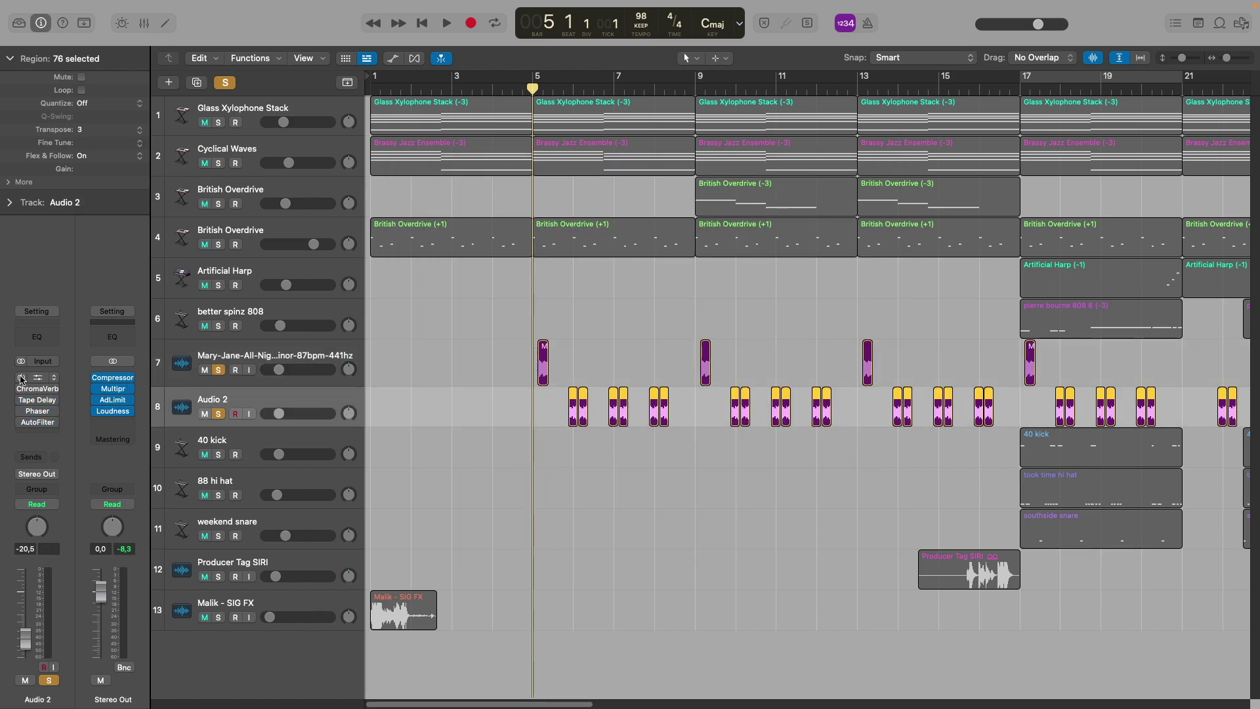
key("space")
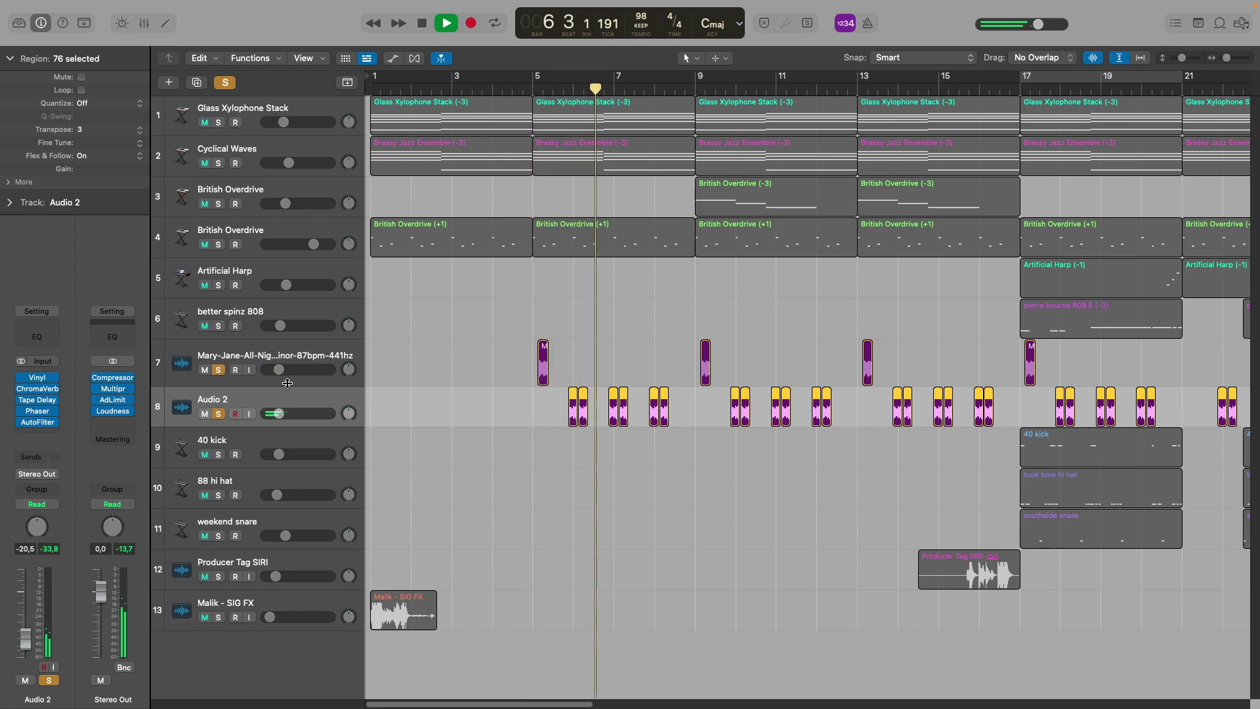
key("space")
Solo the Glass Xylophone Stack track together with the Mary-Jane vocal and Audio 2 tracks, with the playhead at bar 5
left_click(218, 370)
left_click(218, 414)
left_click(544, 136)
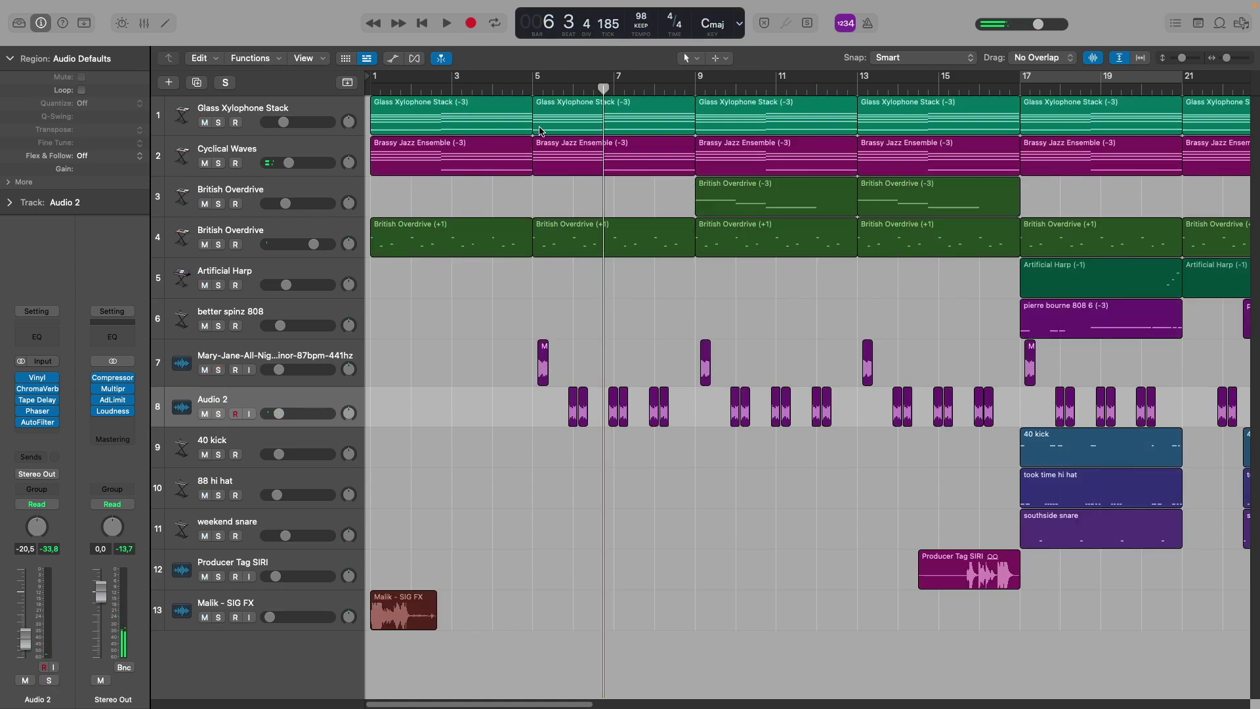
left_click(578, 108)
left_click(265, 109)
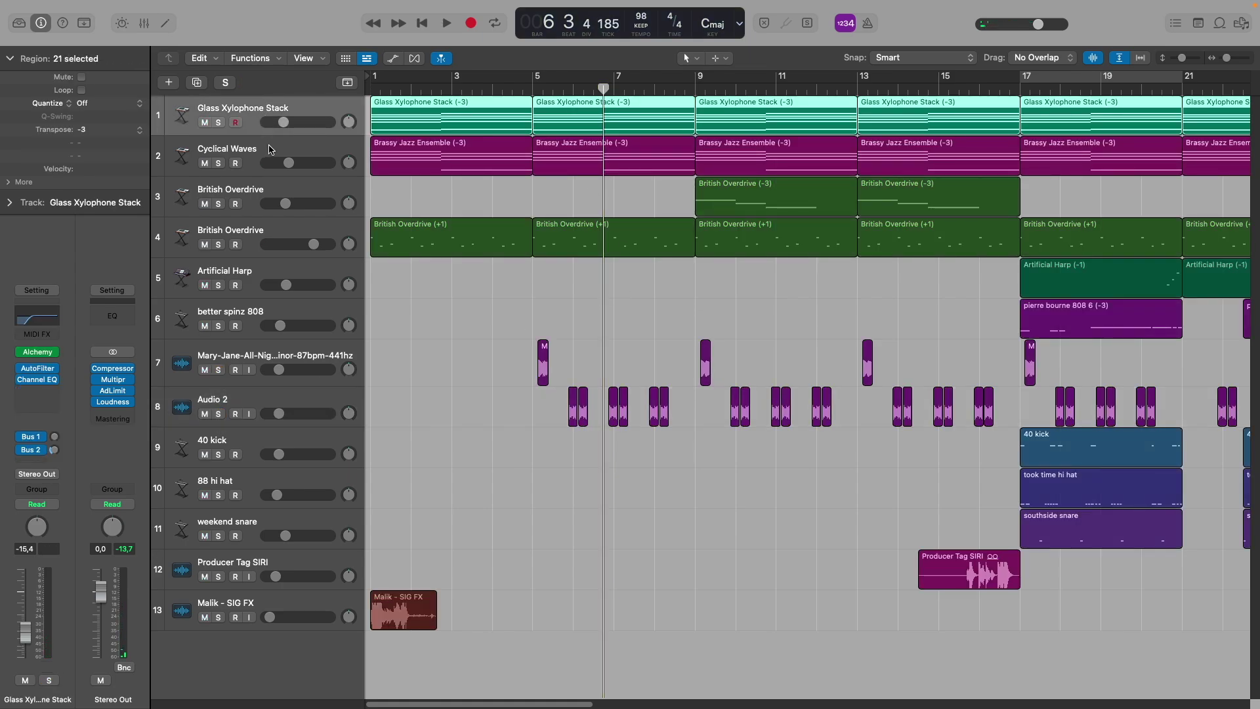
left_click(220, 124)
left_click(532, 87)
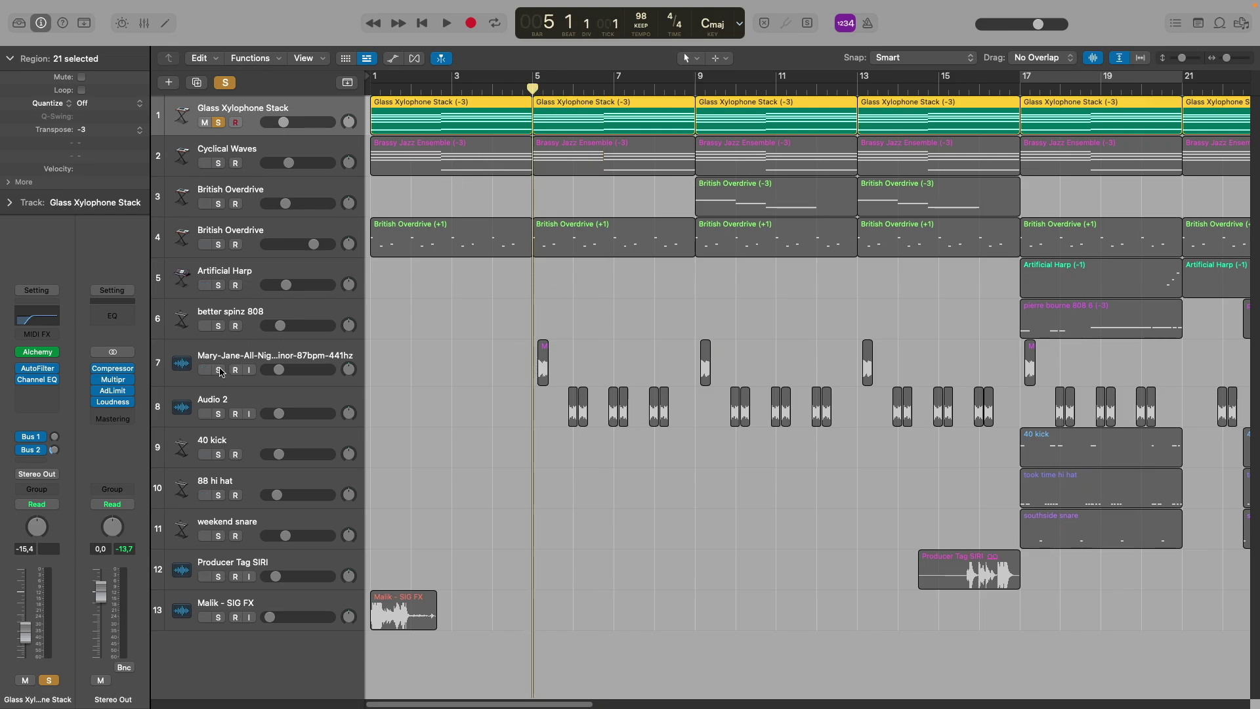
left_click_drag(220, 372, 220, 412)
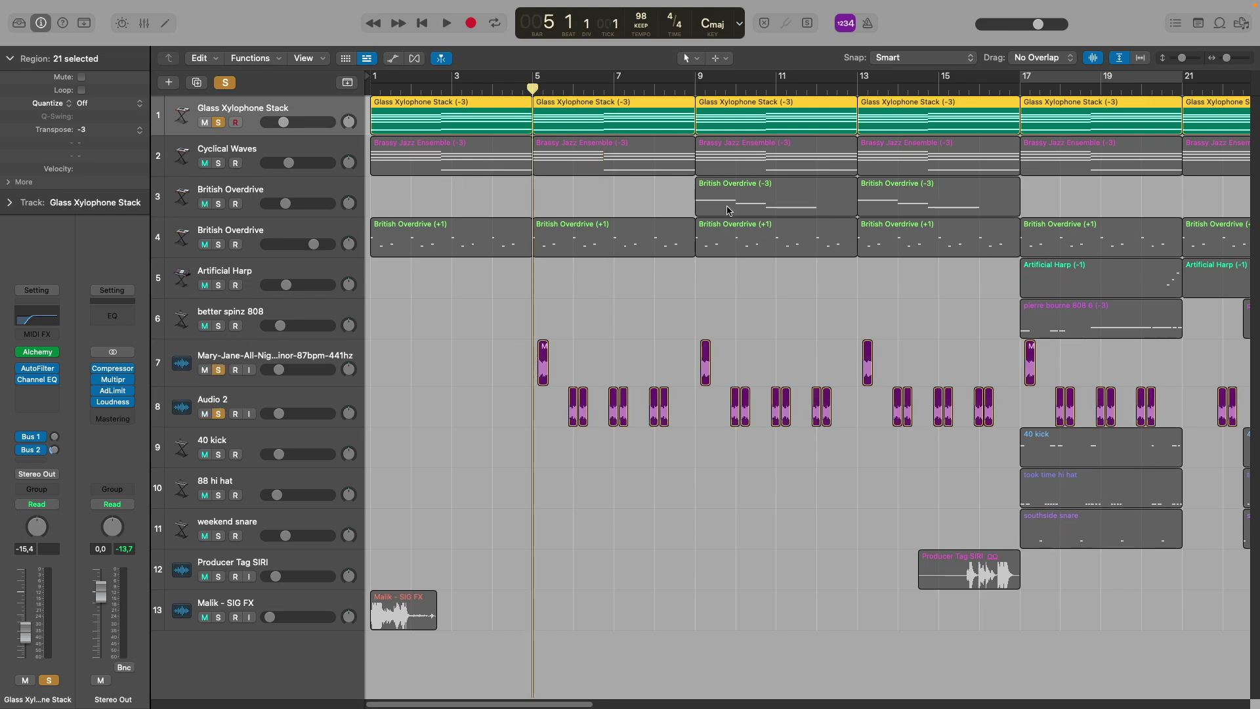
Open the Glass Xylophone Stack notes in the Piano Roll and play them with the vocal chops from bar 5
key("p")
key("space")
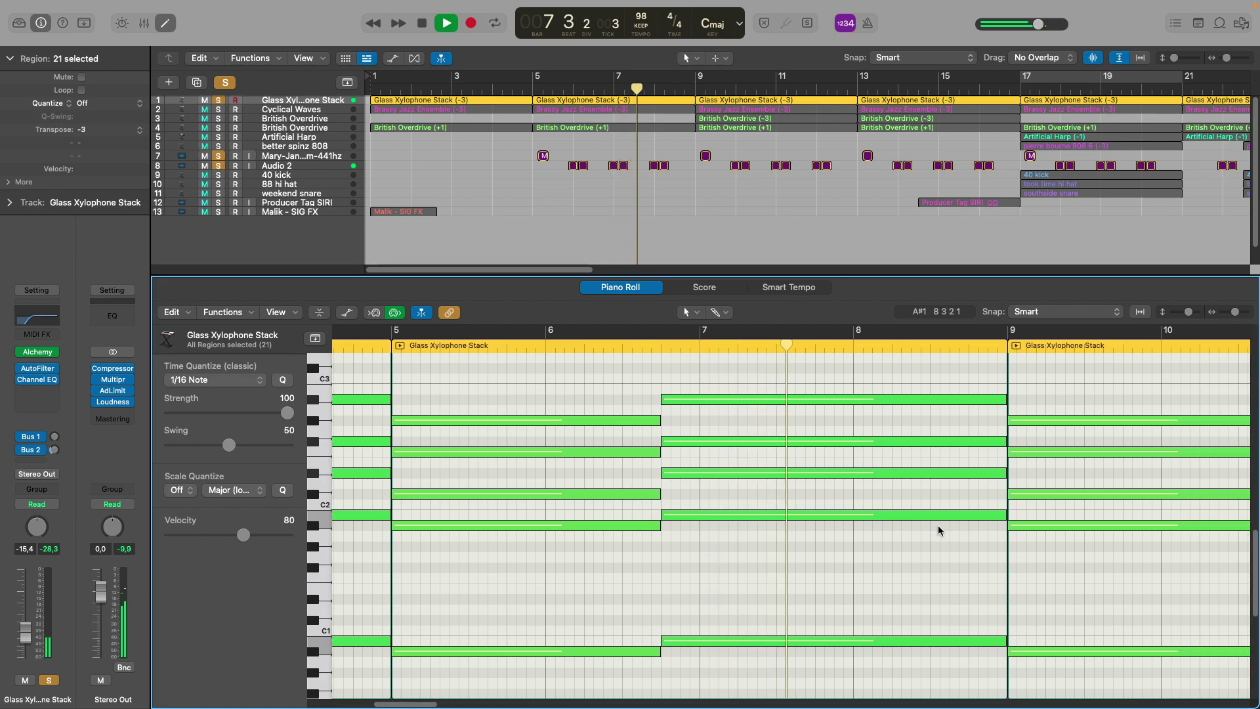
key("space")
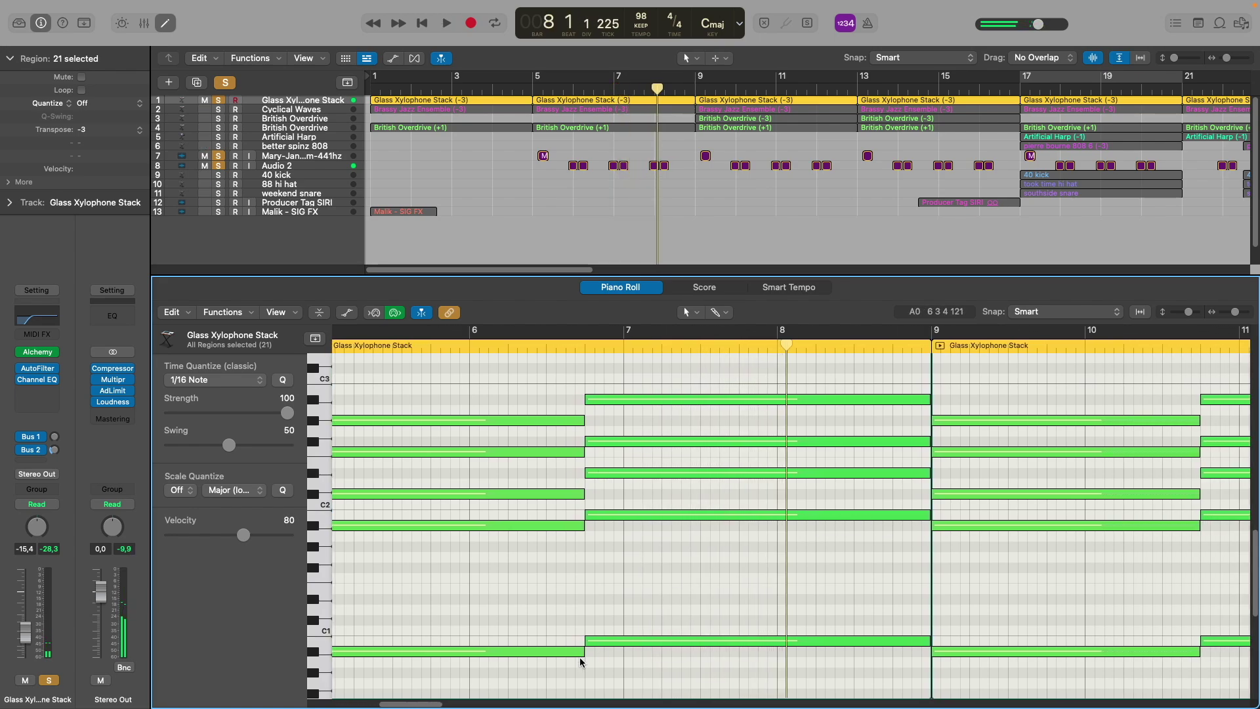
Audition the lowest note at bar 5, then the upper four notes of each of the two Glass Xylophone Stack chords
scroll(473, 630, "left", 2)
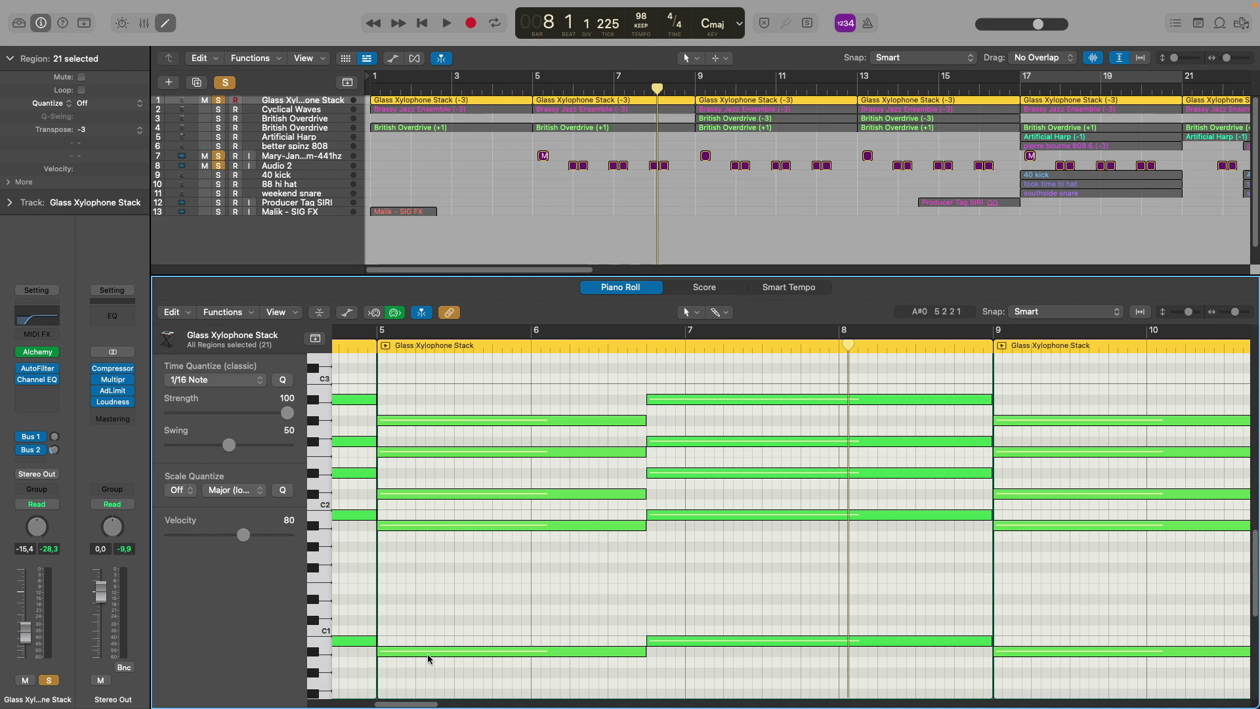
left_click(448, 650)
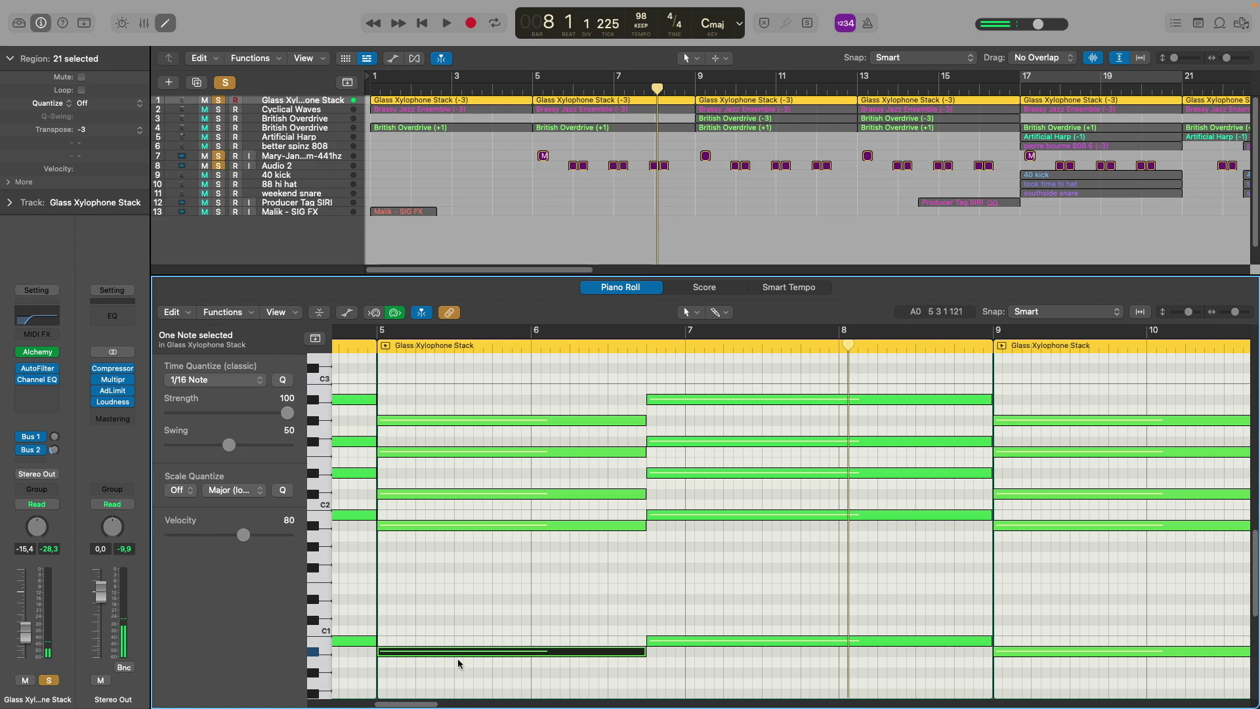
left_click(442, 678)
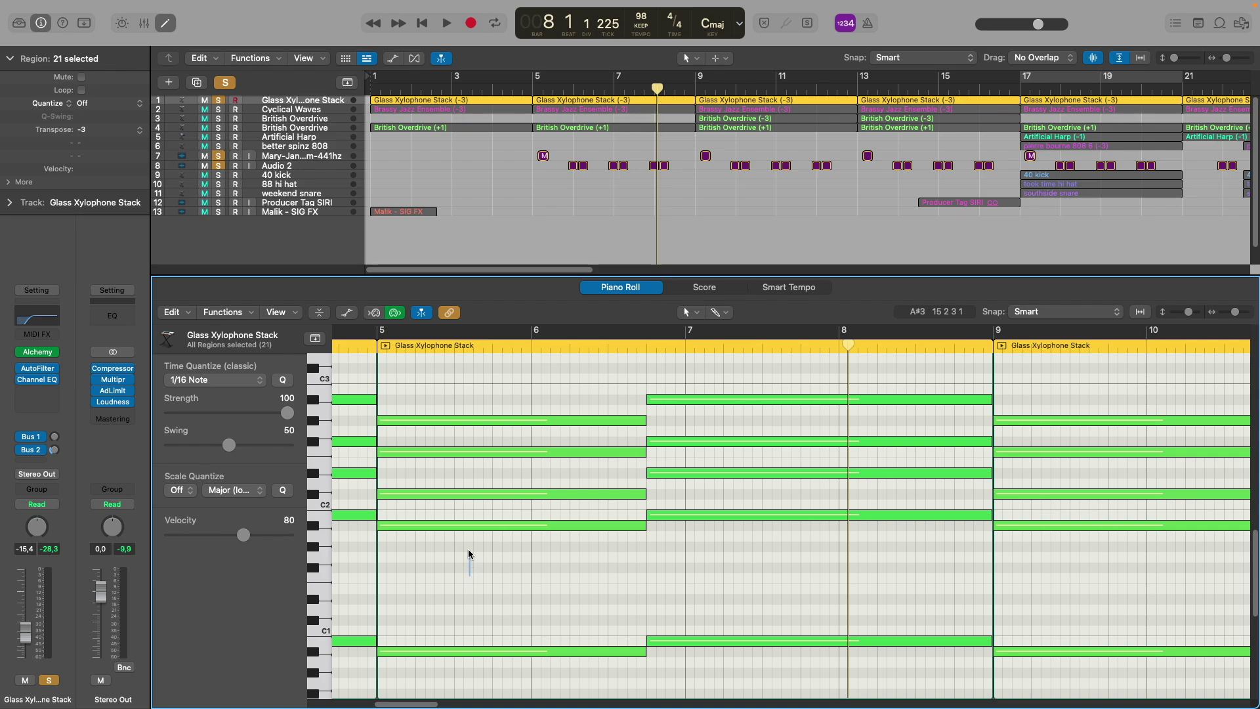
left_click_drag(505, 546, 505, 408)
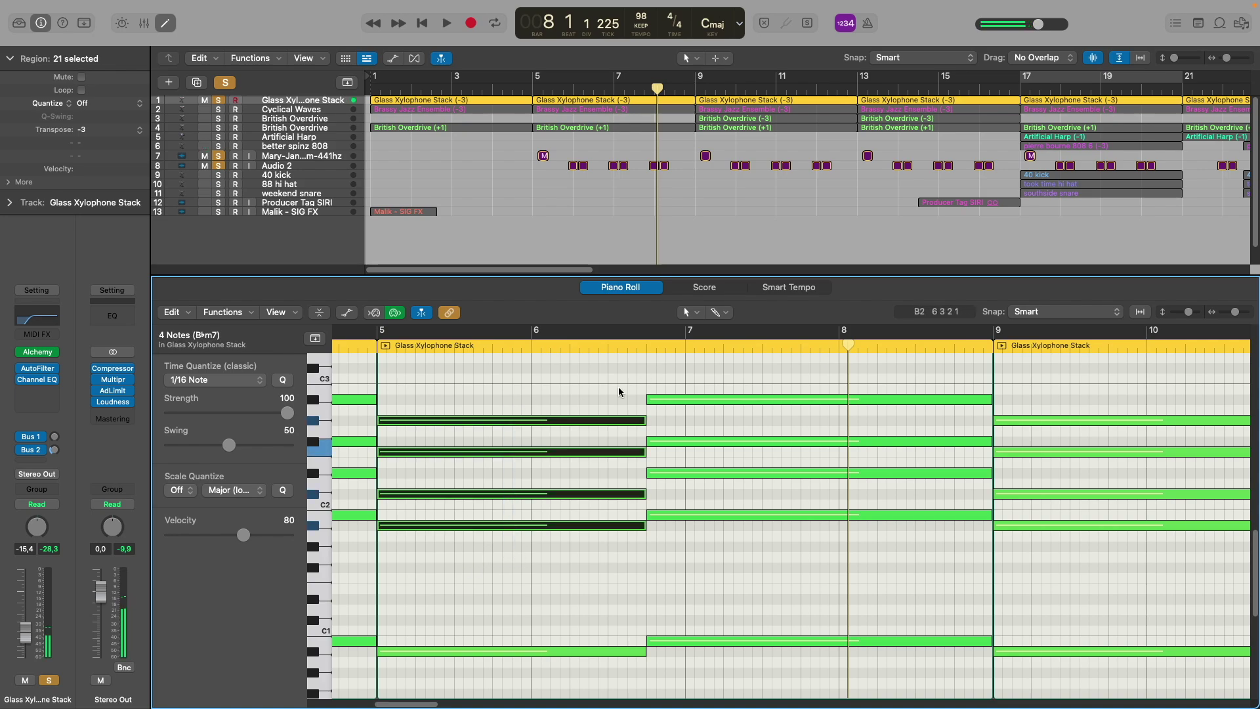
left_click(777, 519)
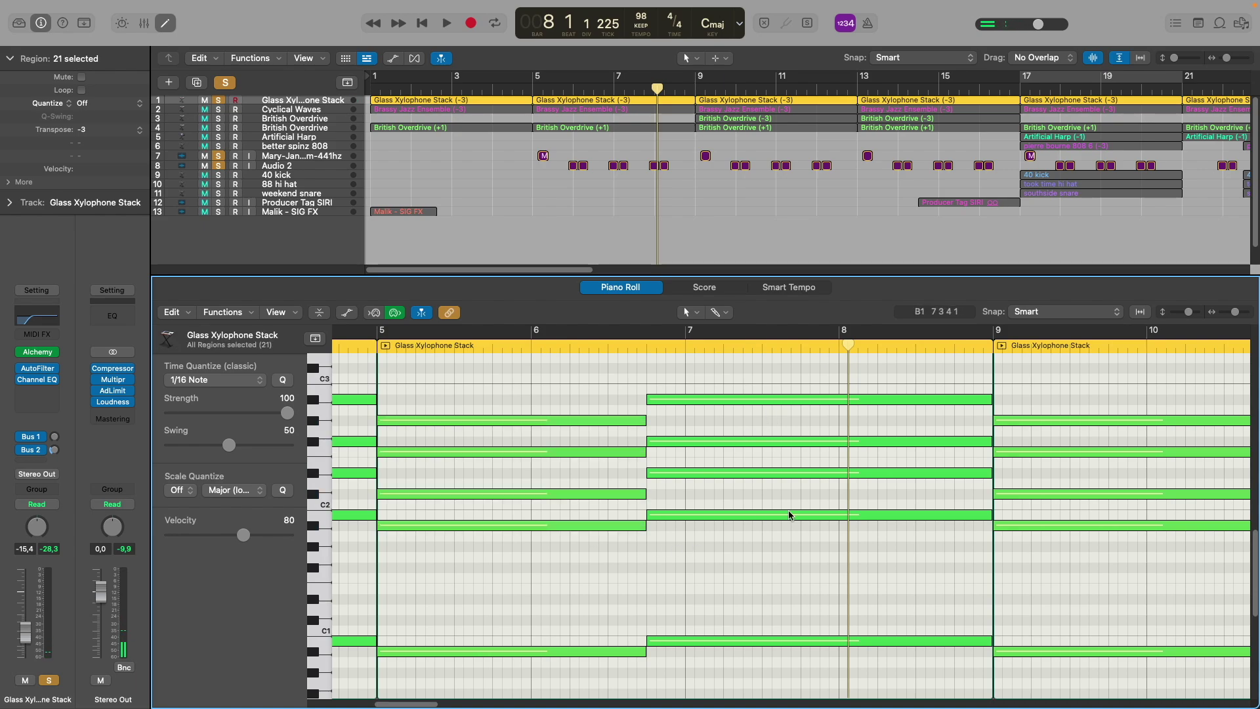
left_click_drag(698, 585, 783, 387)
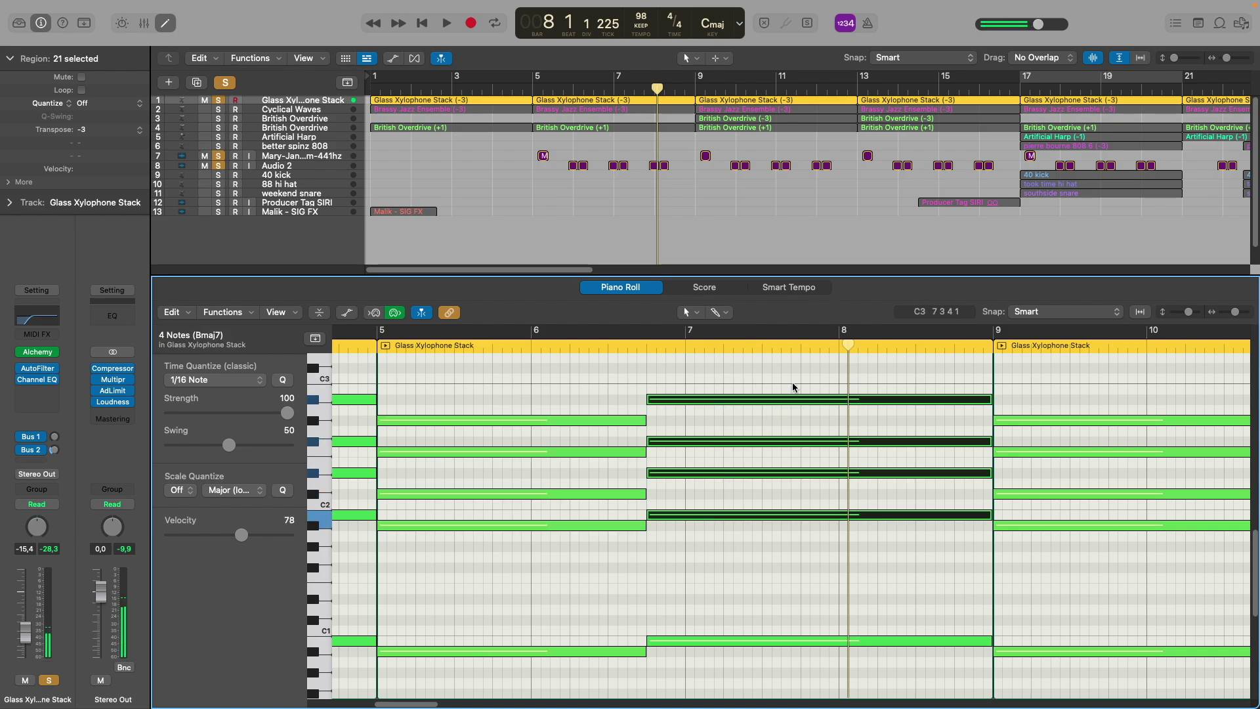
left_click(714, 553)
left_click_drag(513, 559, 604, 416)
left_click_drag(702, 554, 732, 391)
left_click(801, 364)
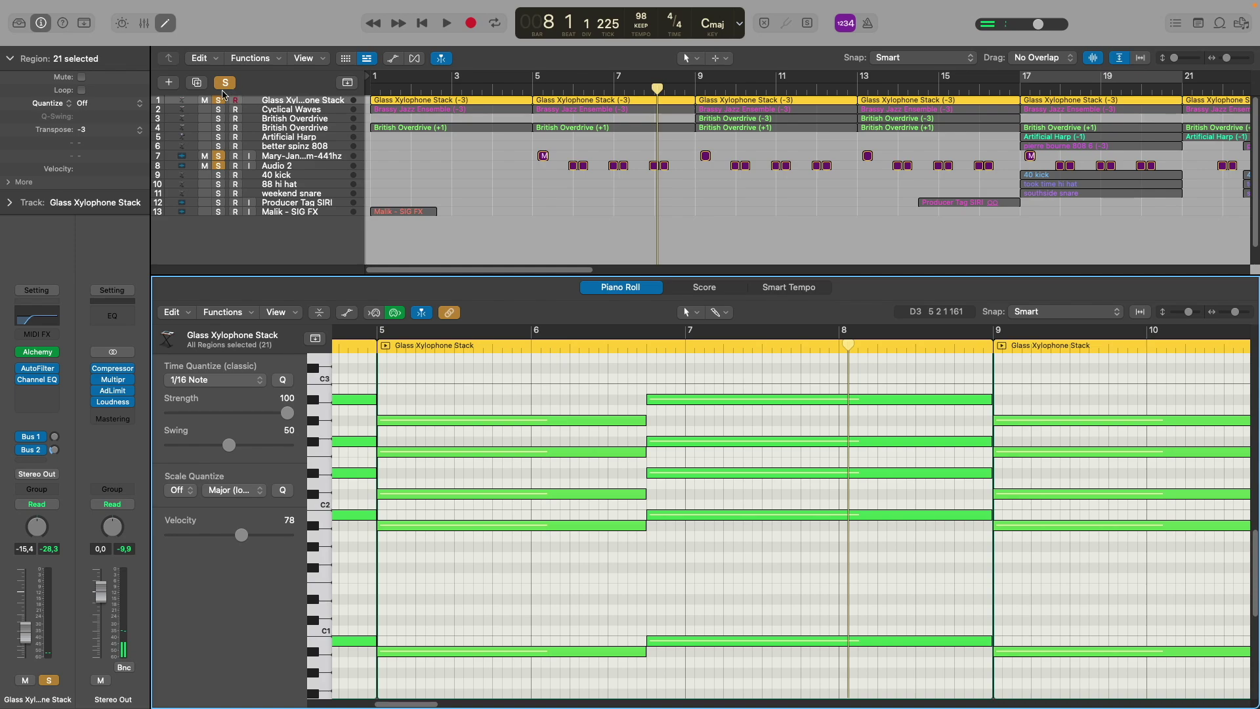
Solo only the Cyclical Waves track and play its Brassy Jazz Ensemble chords from bar 5
left_click(268, 112)
key("s")
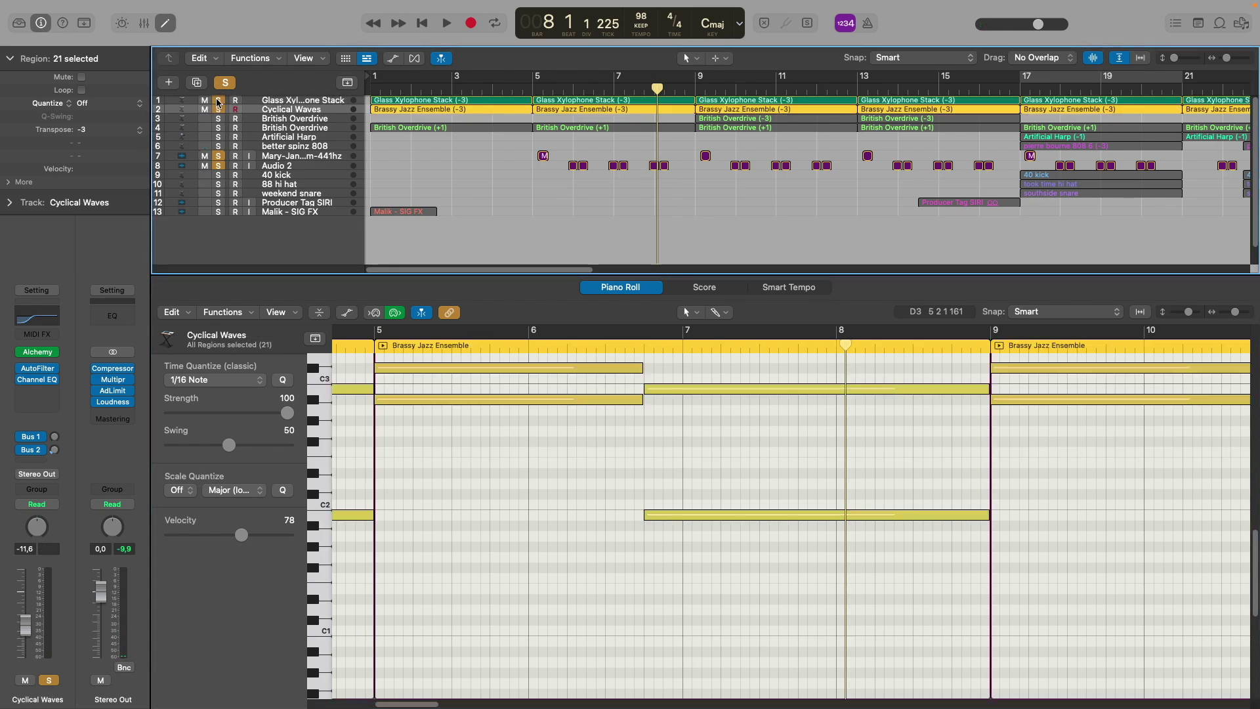
key("space")
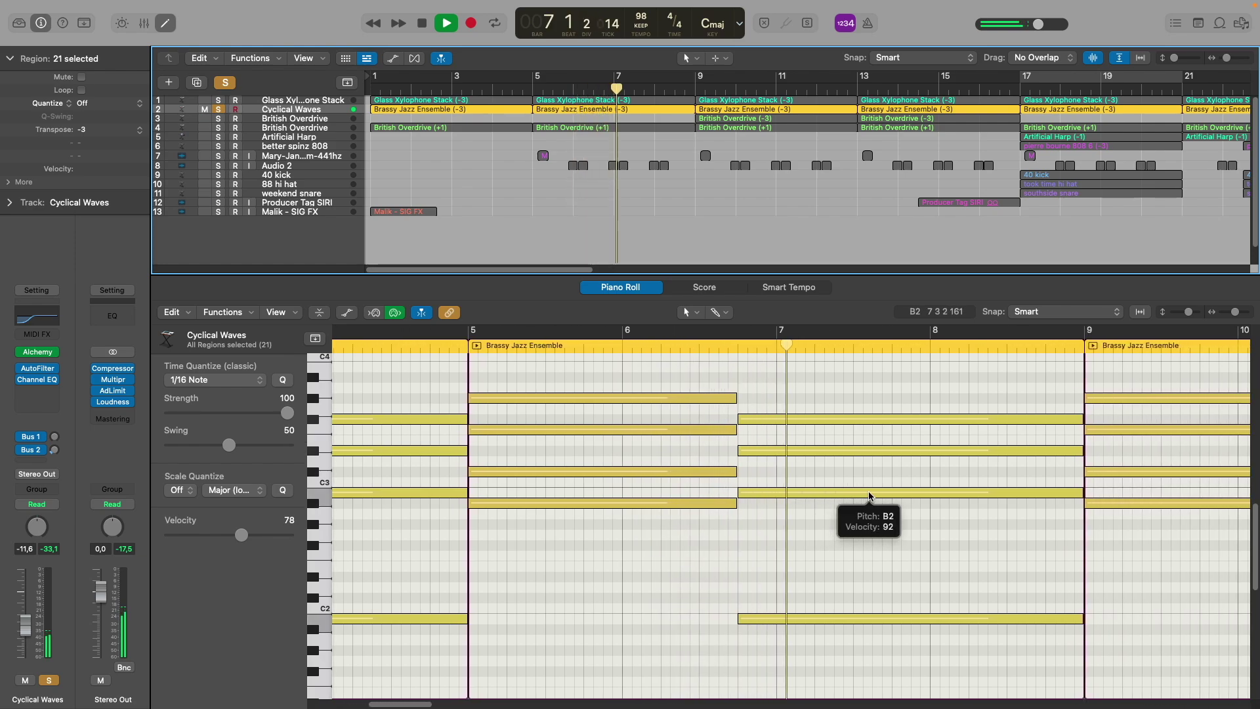
key("space")
Open the Glass Xylophone Stack region at bar 5 in the Piano Roll and select the second chord's top note
left_click(632, 102)
scroll(556, 579, "up", 4)
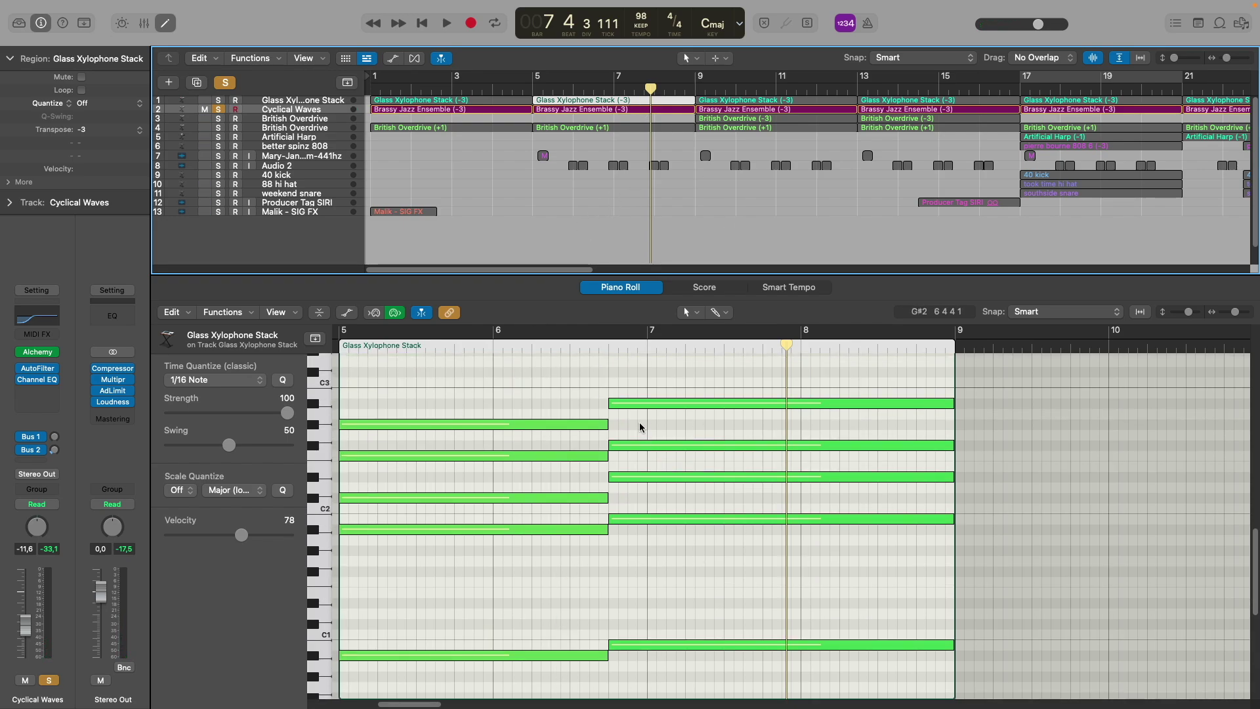
left_click(716, 401)
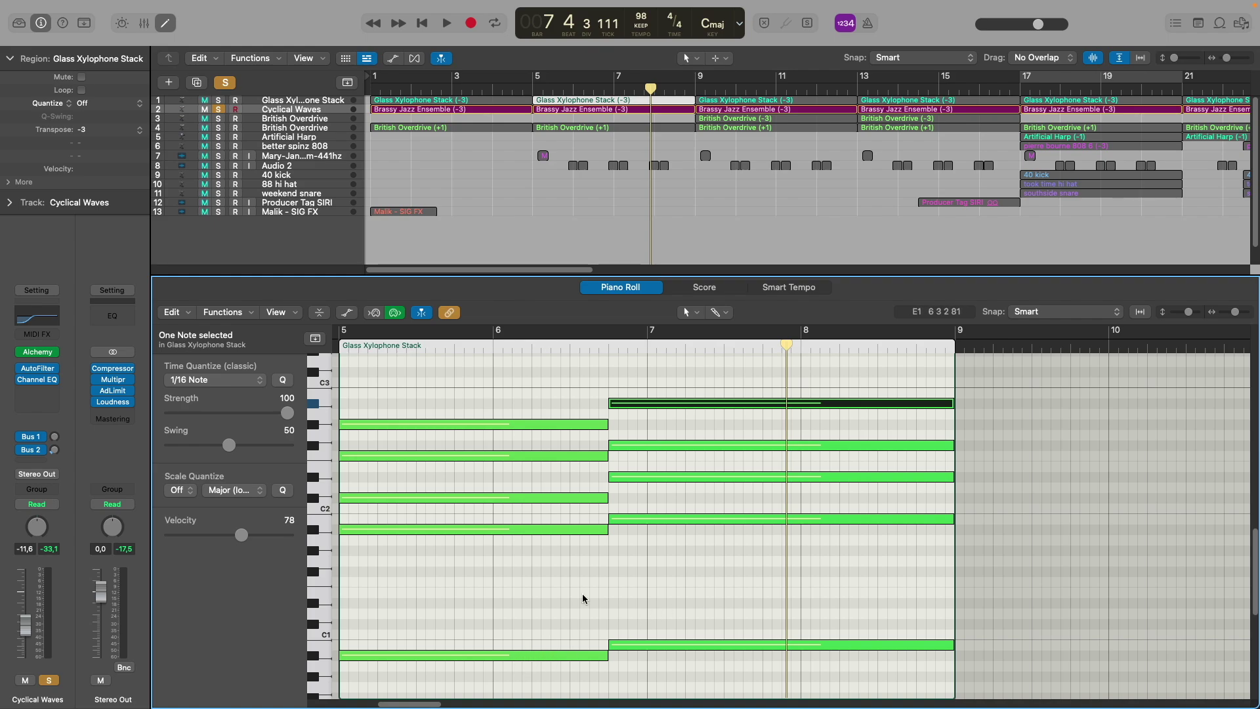
Open the Brassy Jazz Ensemble region at bar 5 in the Piano Roll and play it from bar 5
left_click(579, 110)
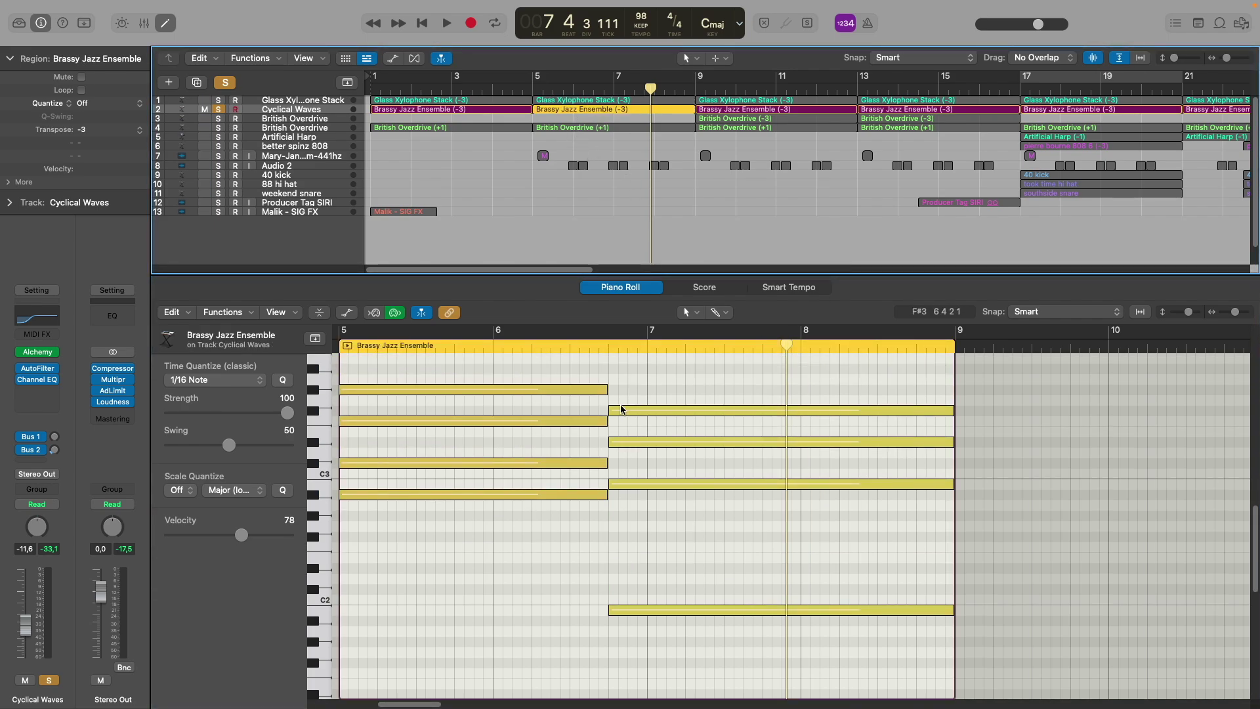
left_click(537, 90)
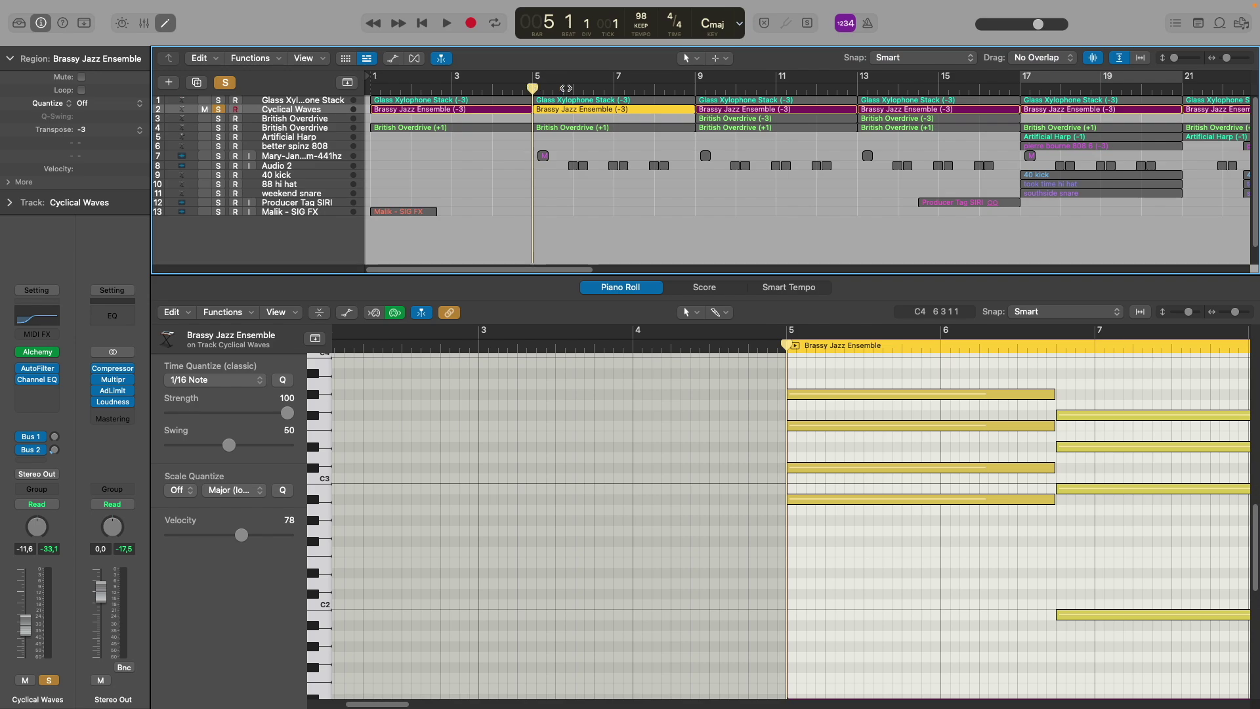
key("space")
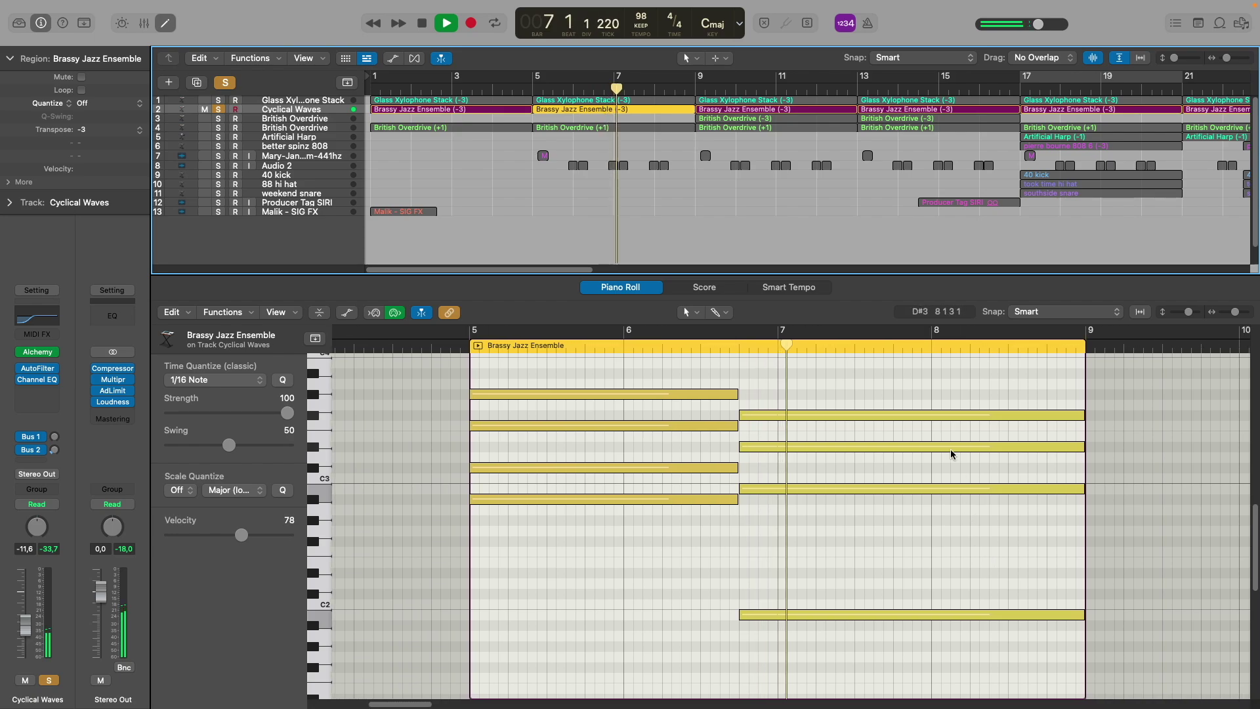
key("space")
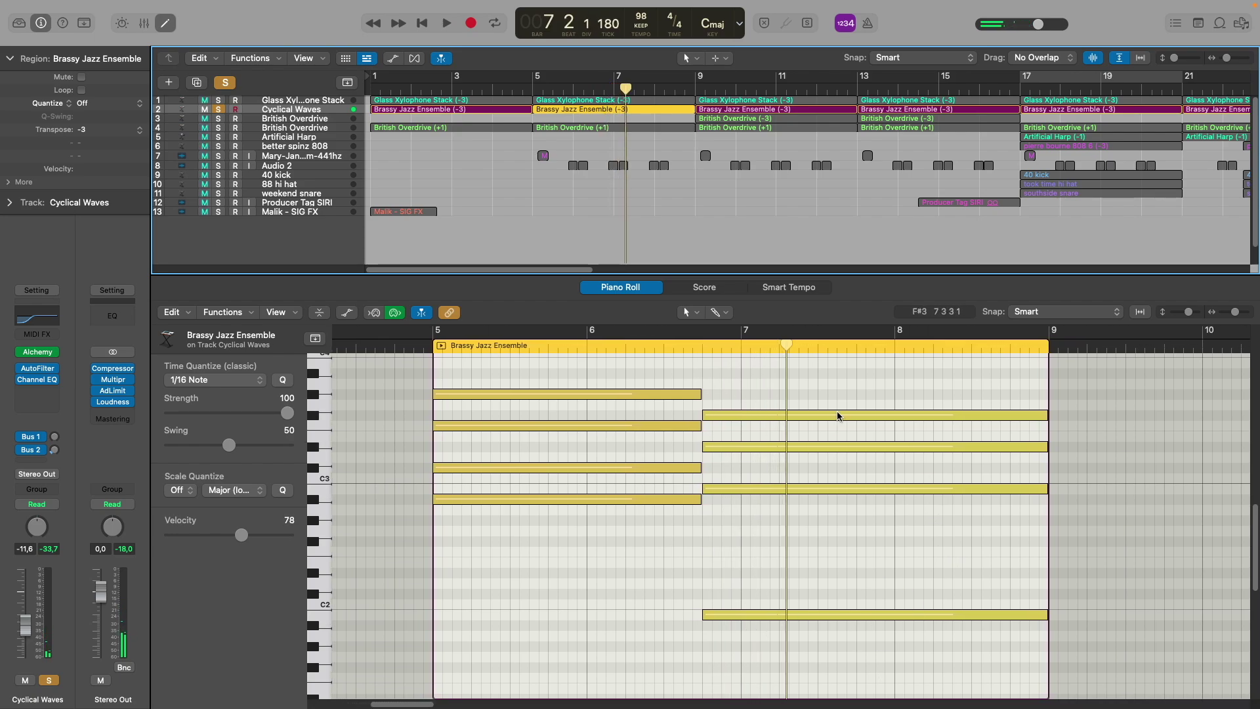
Solo the Glass Xylophone Stack track alongside Cyclical Waves and play both from bar 5
left_click(219, 101)
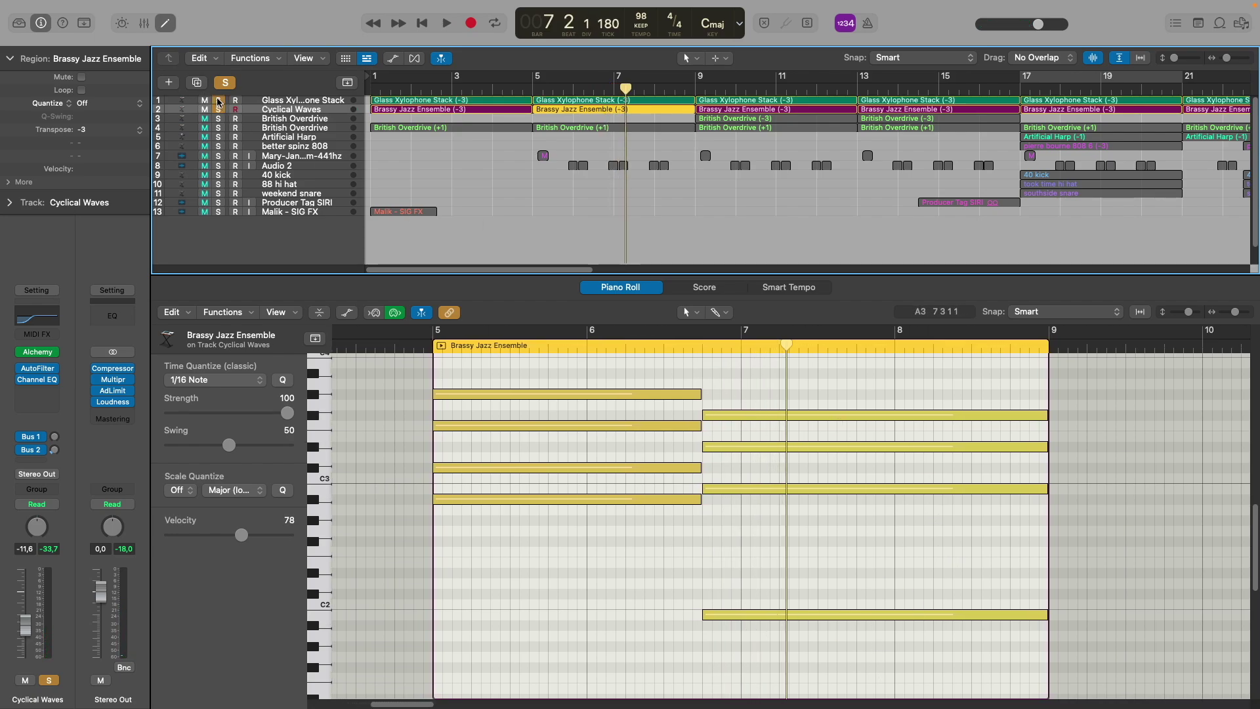
left_click(532, 91)
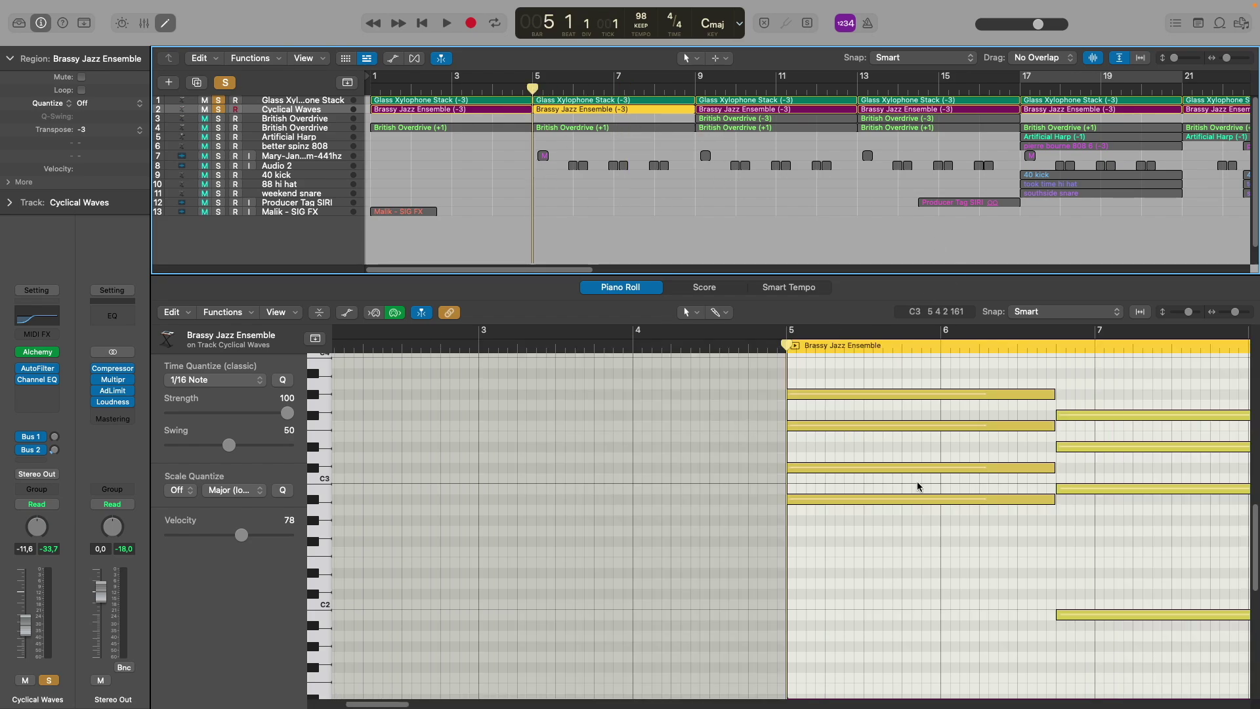
key("space")
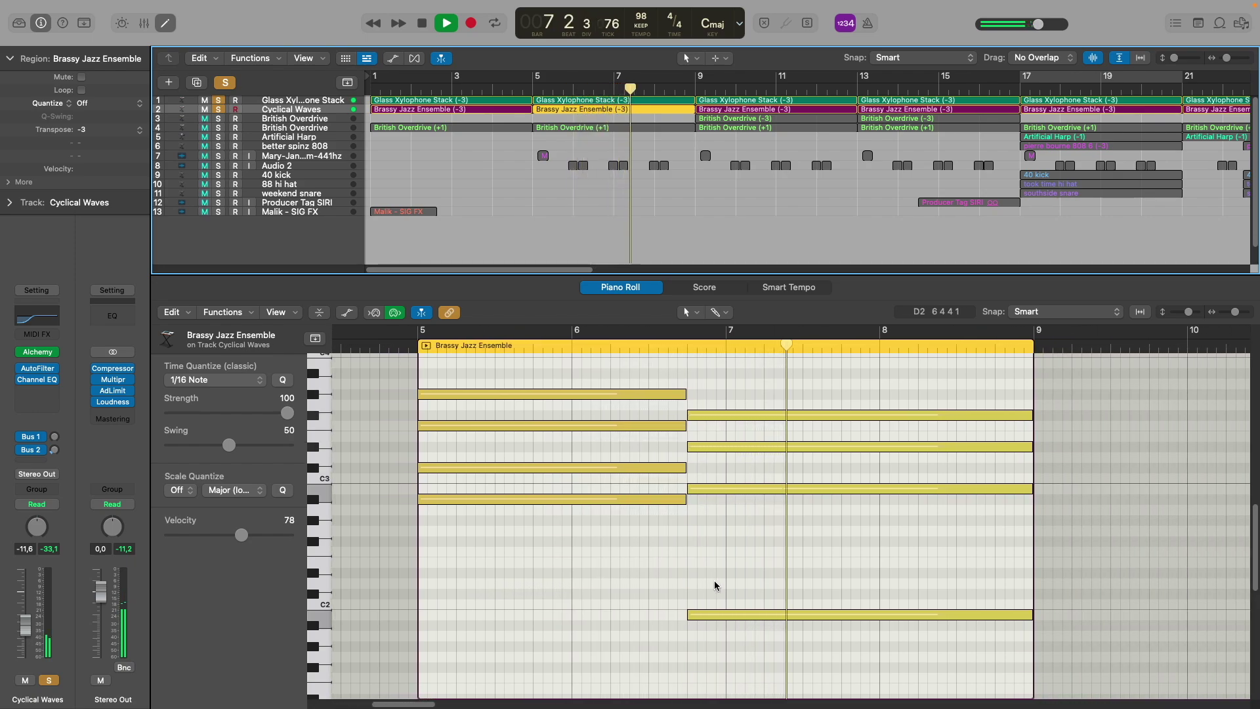
key("space")
Solo only the lower British Overdrive track, open its bar 5 region in the Piano Roll, and play the melody from bar 5
left_click(220, 127)
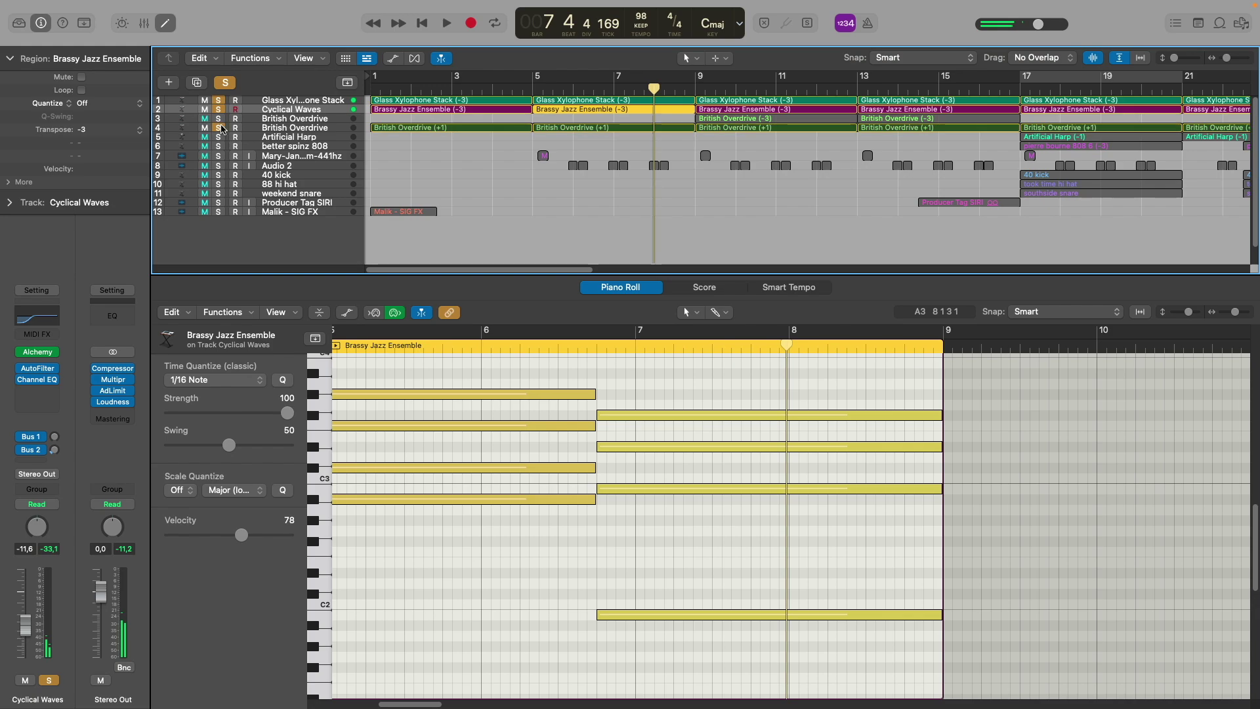
left_click(651, 127)
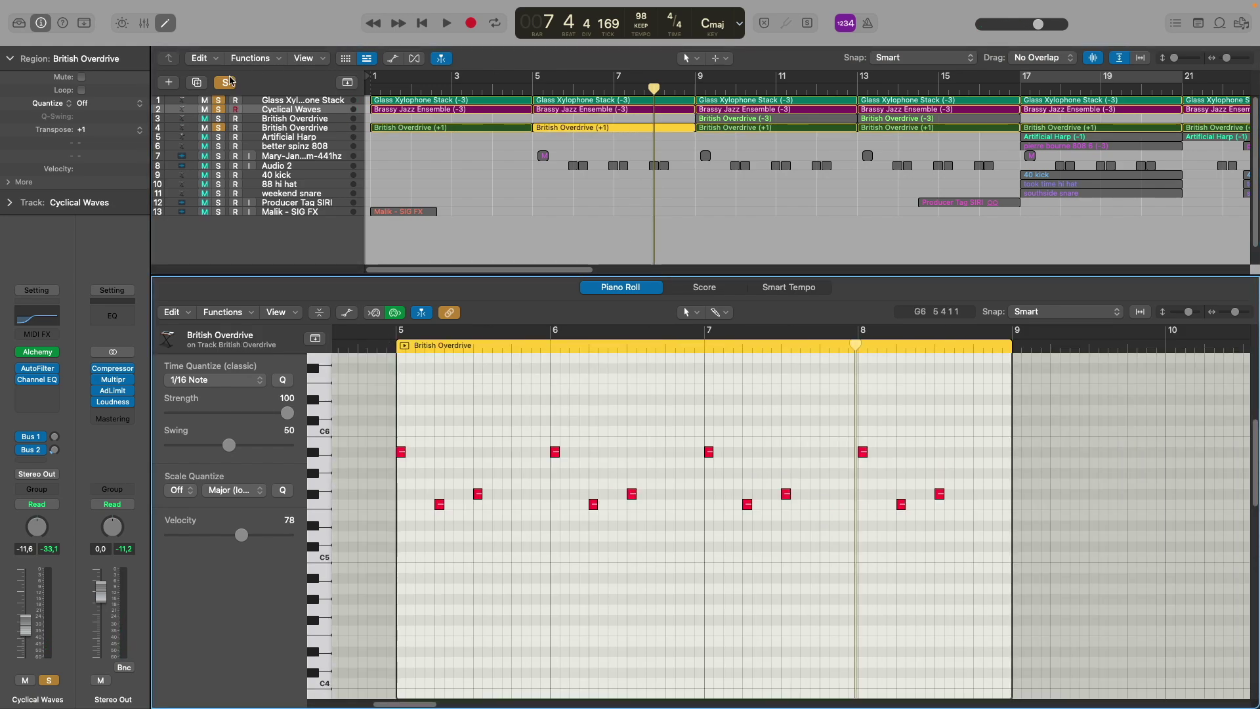
left_click(220, 108)
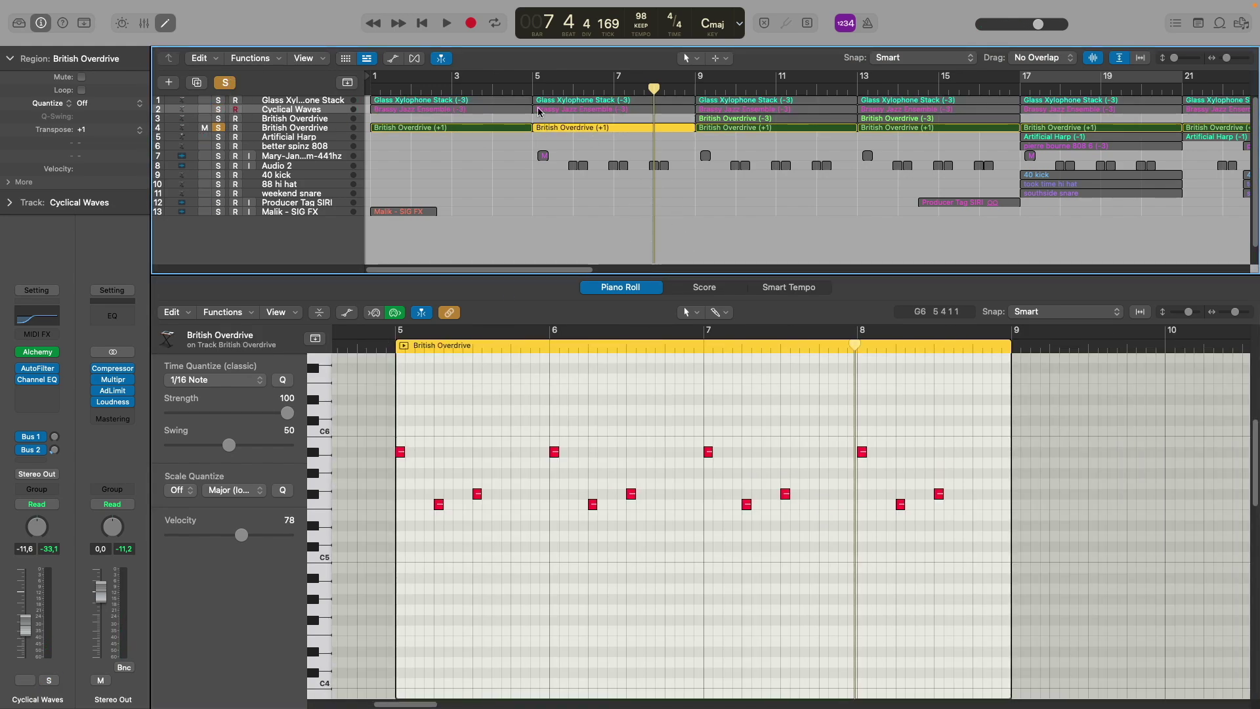
key("space")
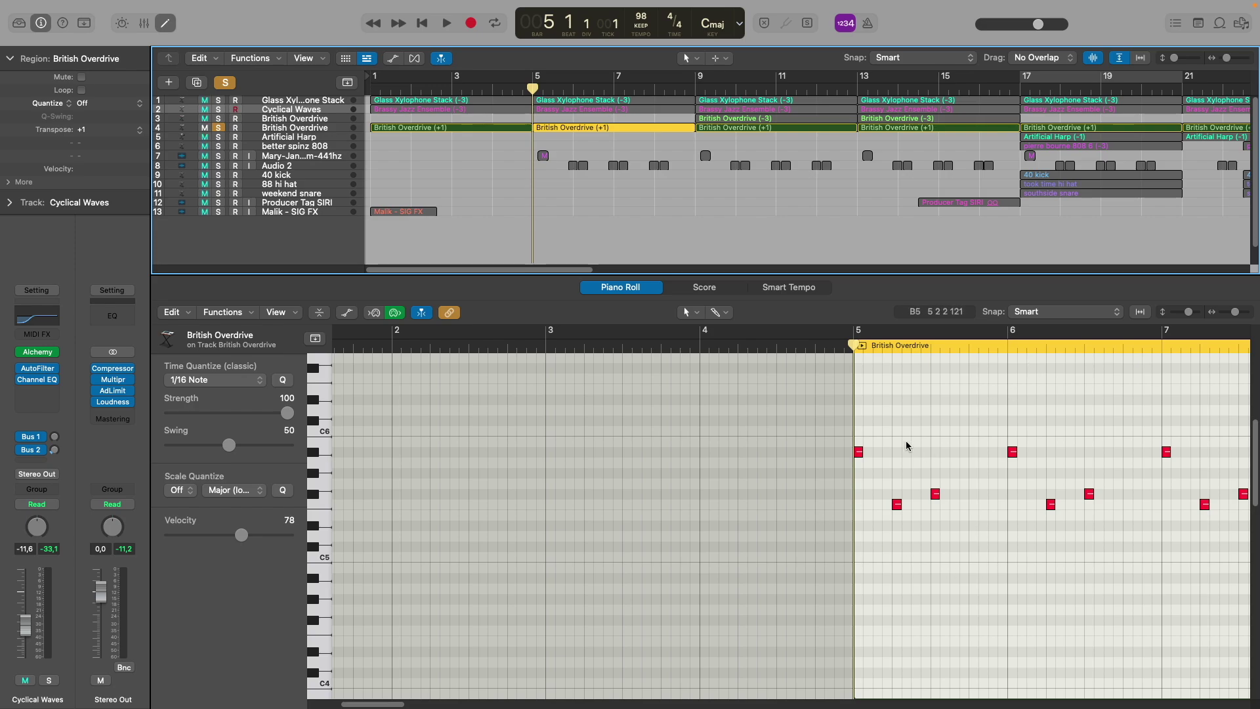
key("space")
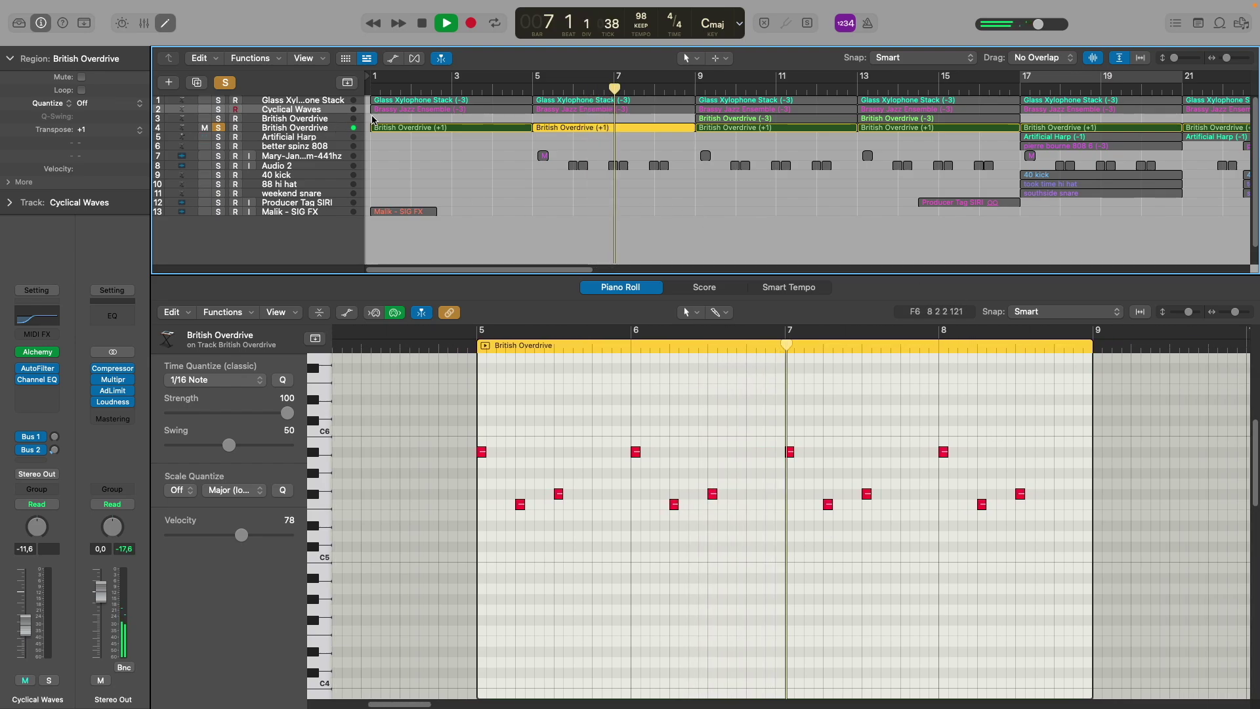
key("space")
Inspect the British Overdrive preset in Alchemy on the lower British Overdrive track, closing the plug-in window when done
key("shift+s")
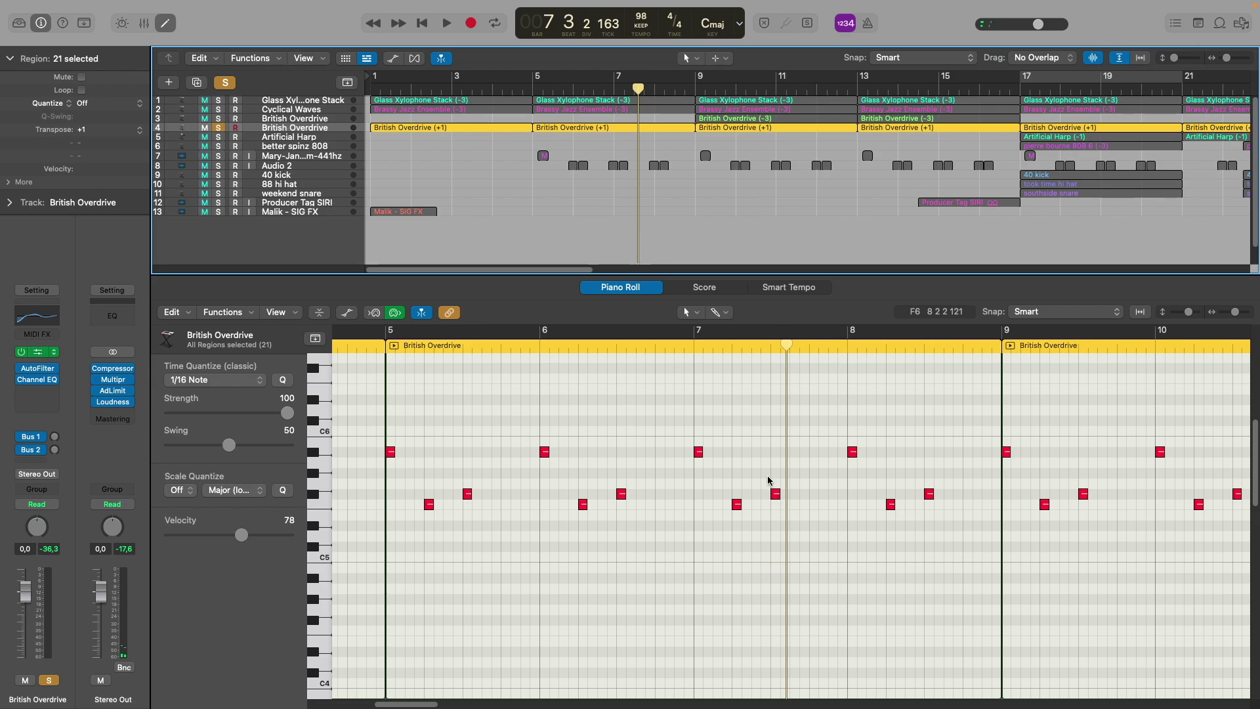
key("v")
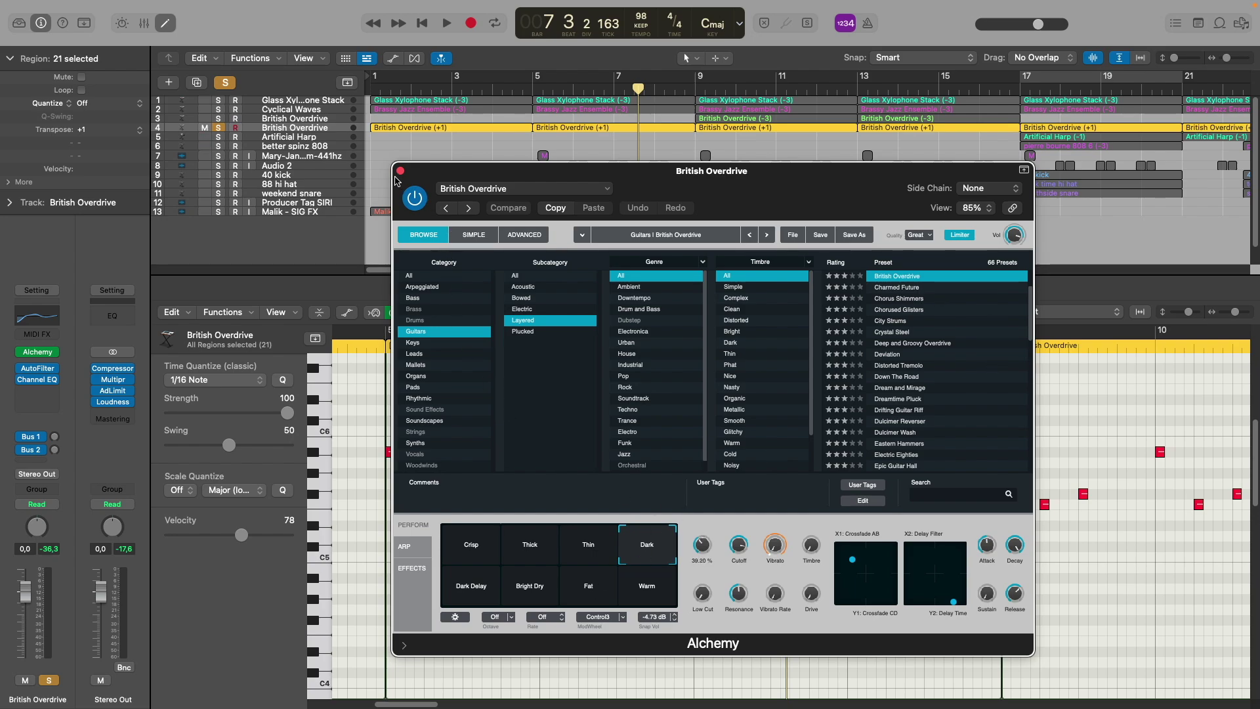
left_click(400, 170)
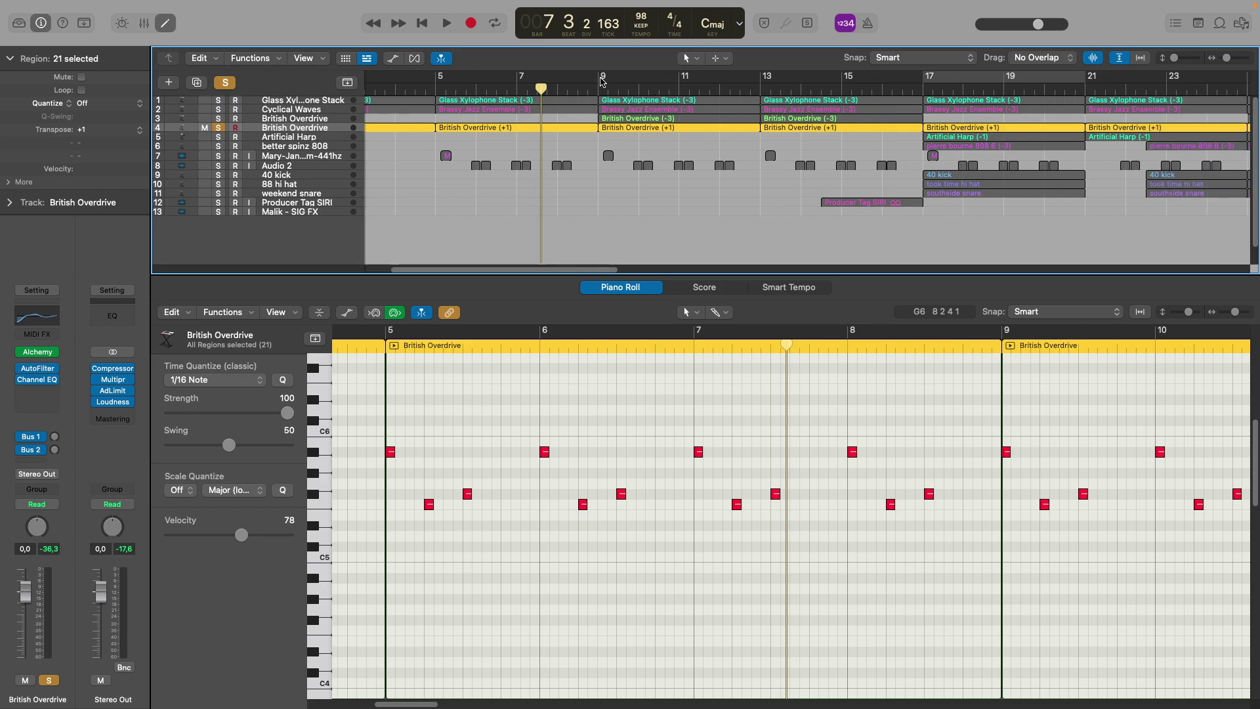
Solo only the upper British Overdrive track, open its bar 9 region in the Piano Roll, and play it from bar 9
left_click(650, 118)
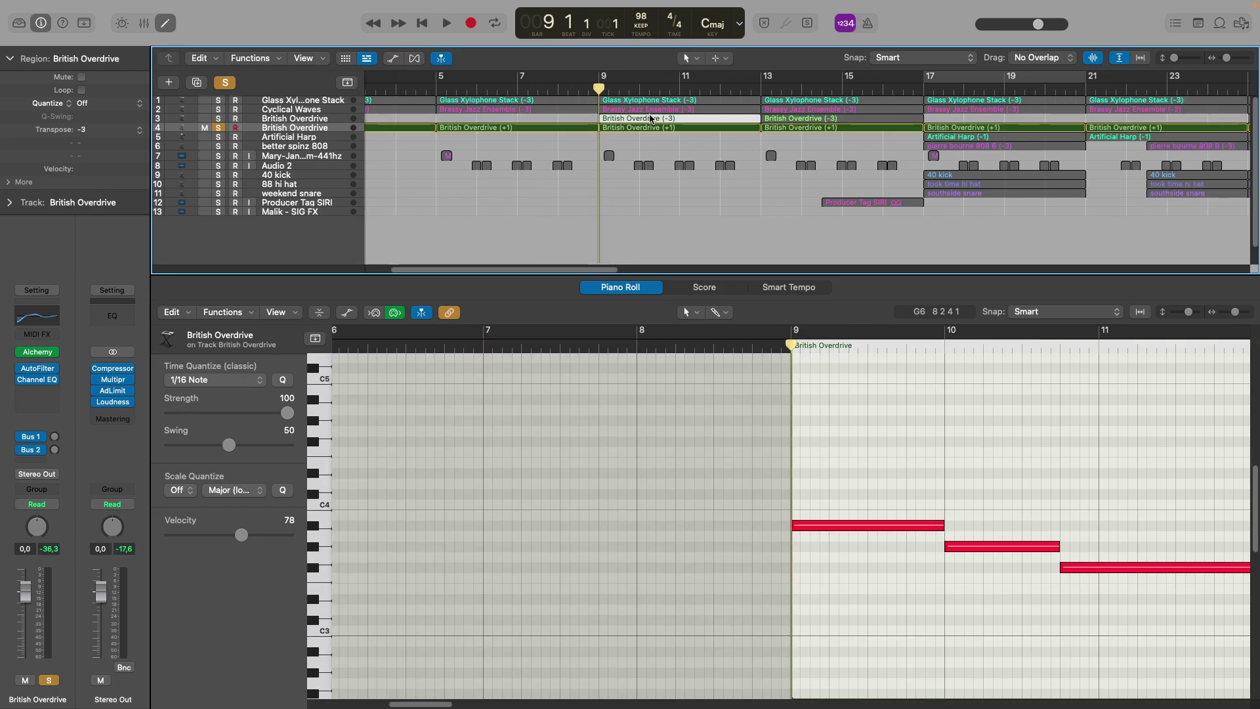
left_click(219, 119)
left_click(220, 128)
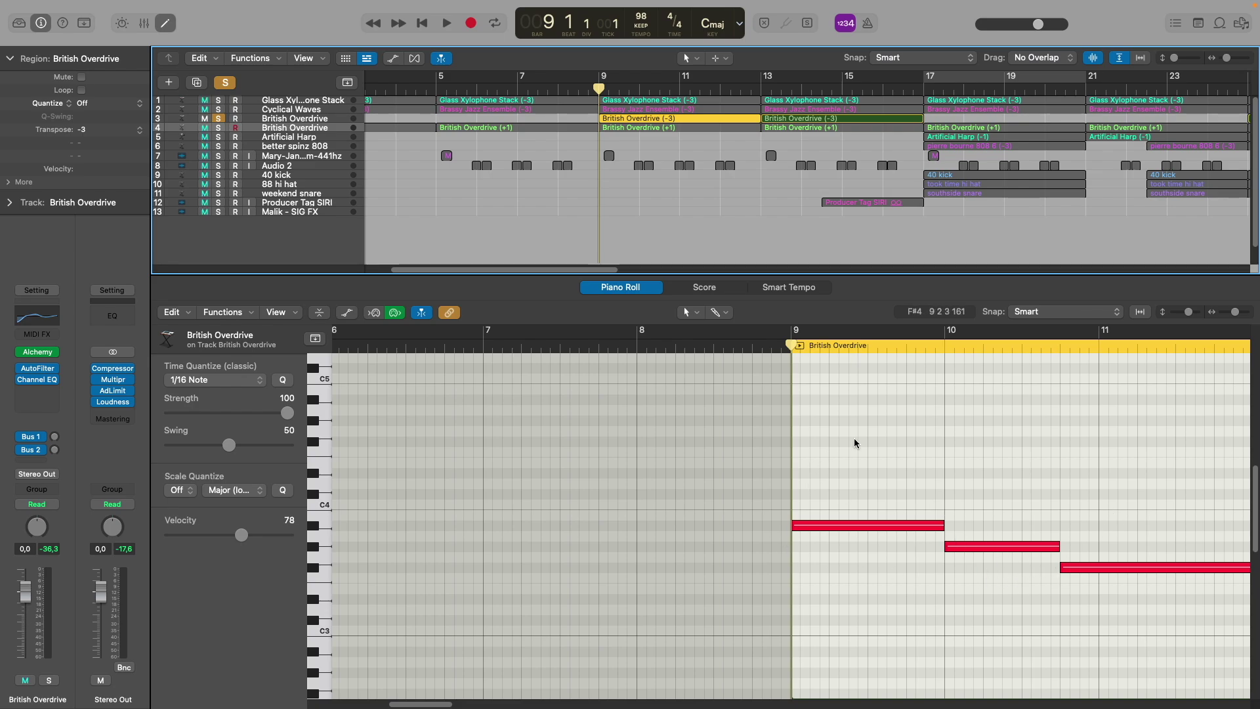
key("space")
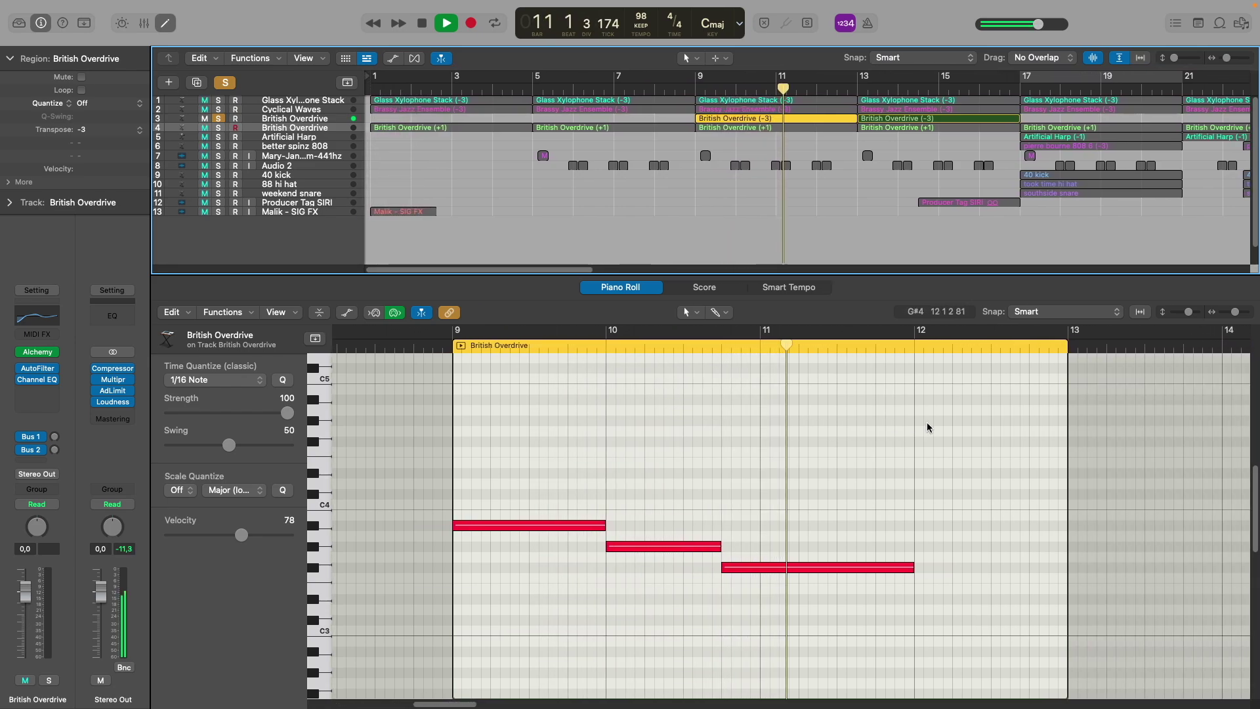
key("space")
Inspect the upper British Overdrive track's Alchemy instrument preset, closing the plug-in window when done
left_click(300, 121)
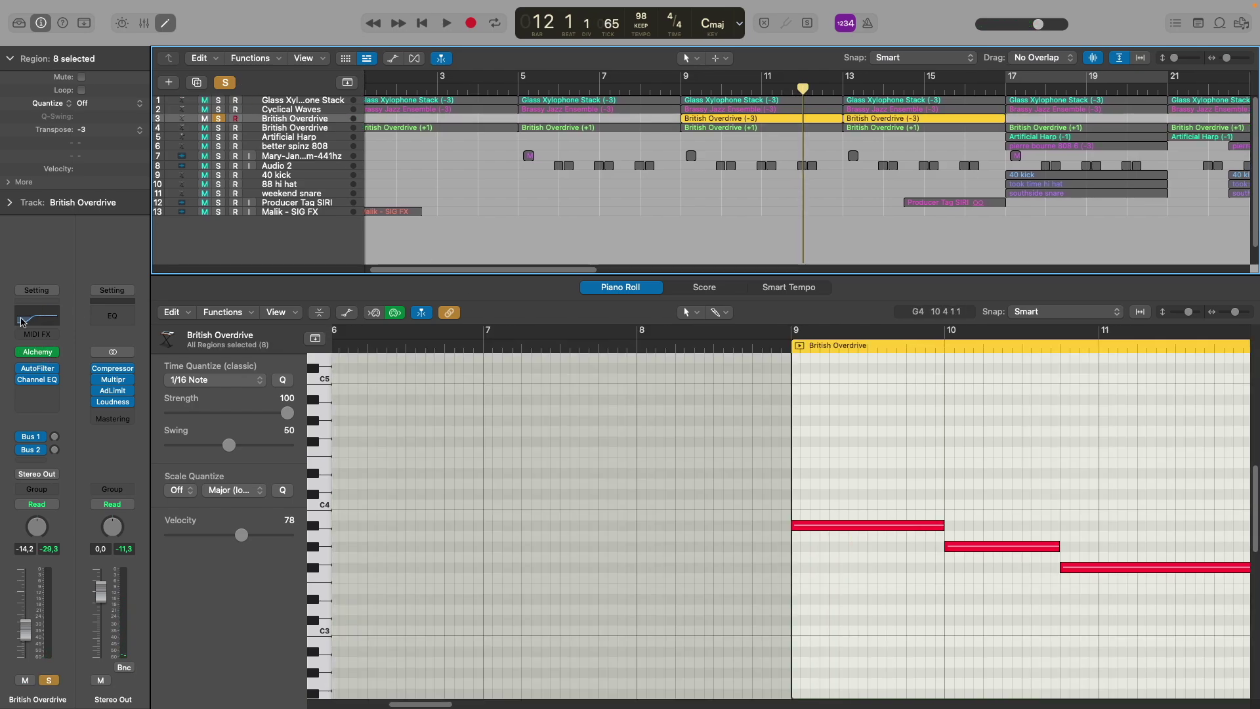
mouse_move(39, 352)
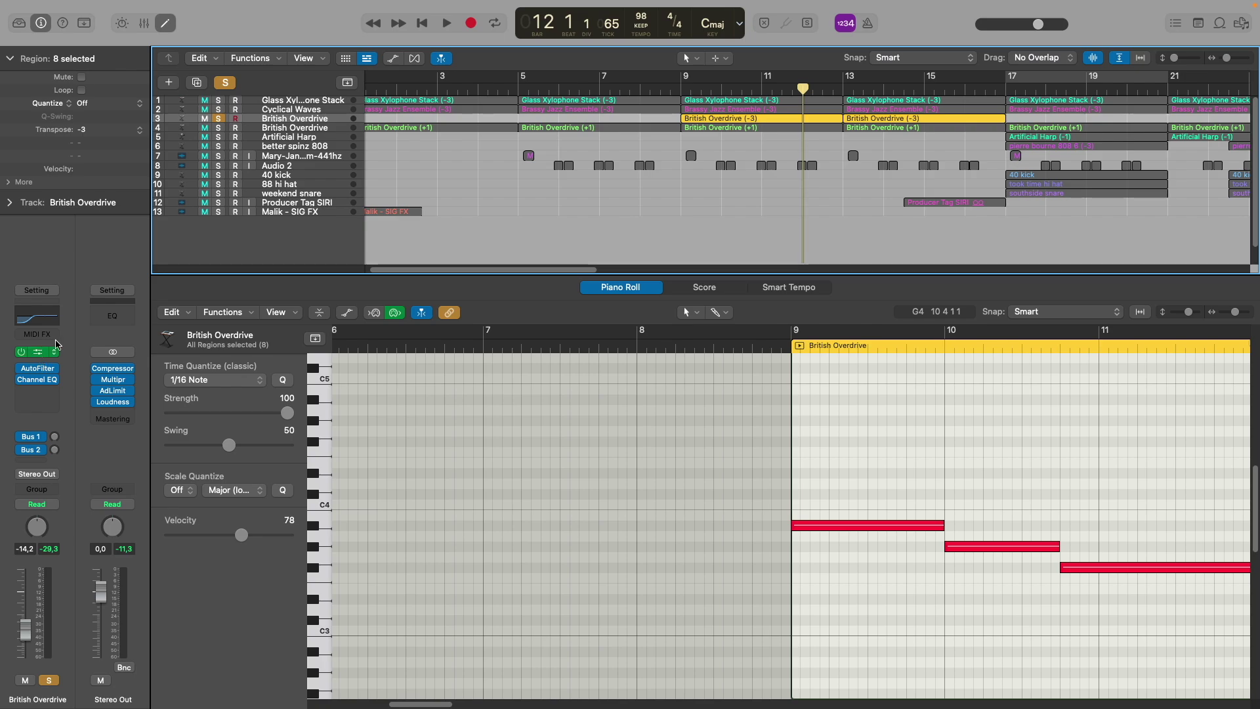
key("v")
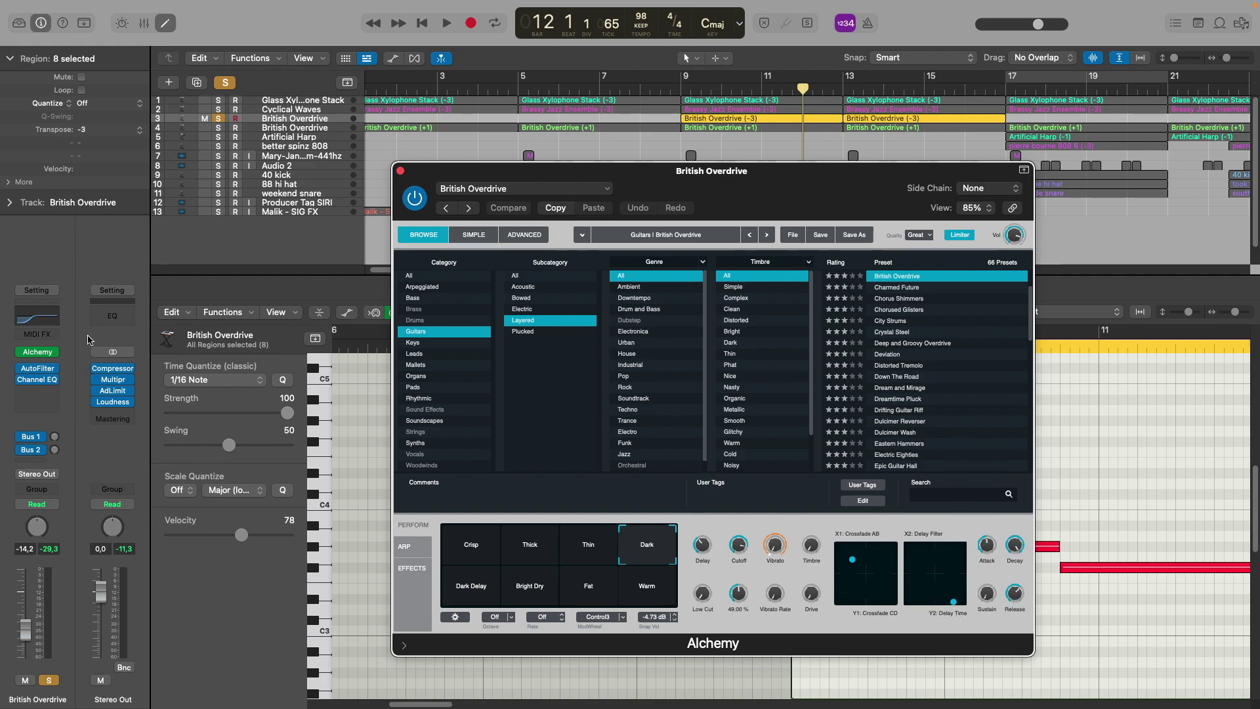
left_click(400, 171)
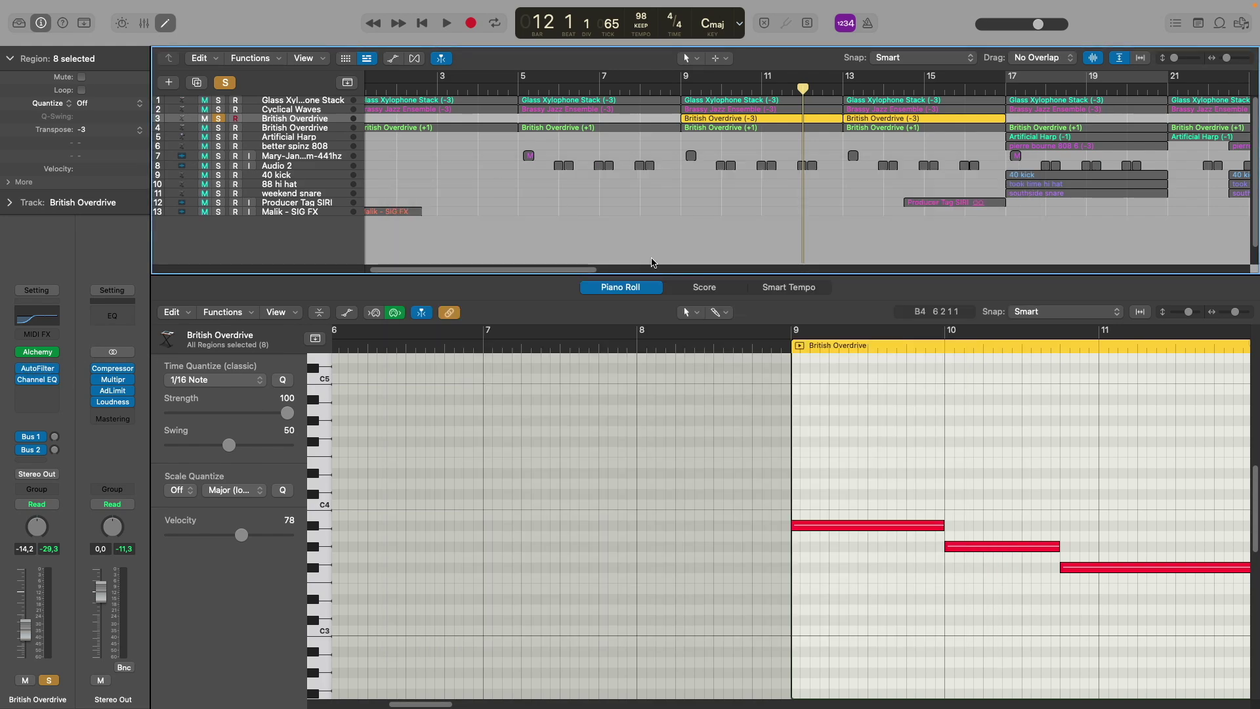
Solo only the Artificial Harp track and open its bar 17 region in the Piano Roll
scroll(564, 265, "right", 10)
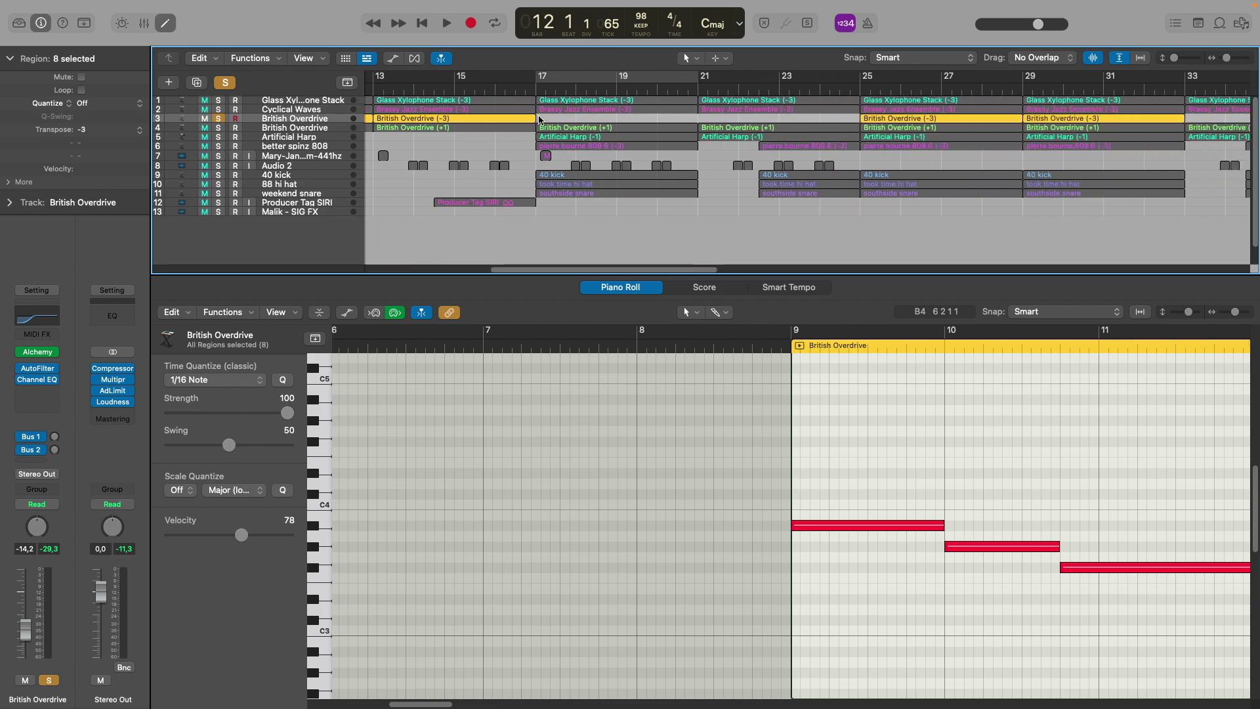
left_click(537, 90)
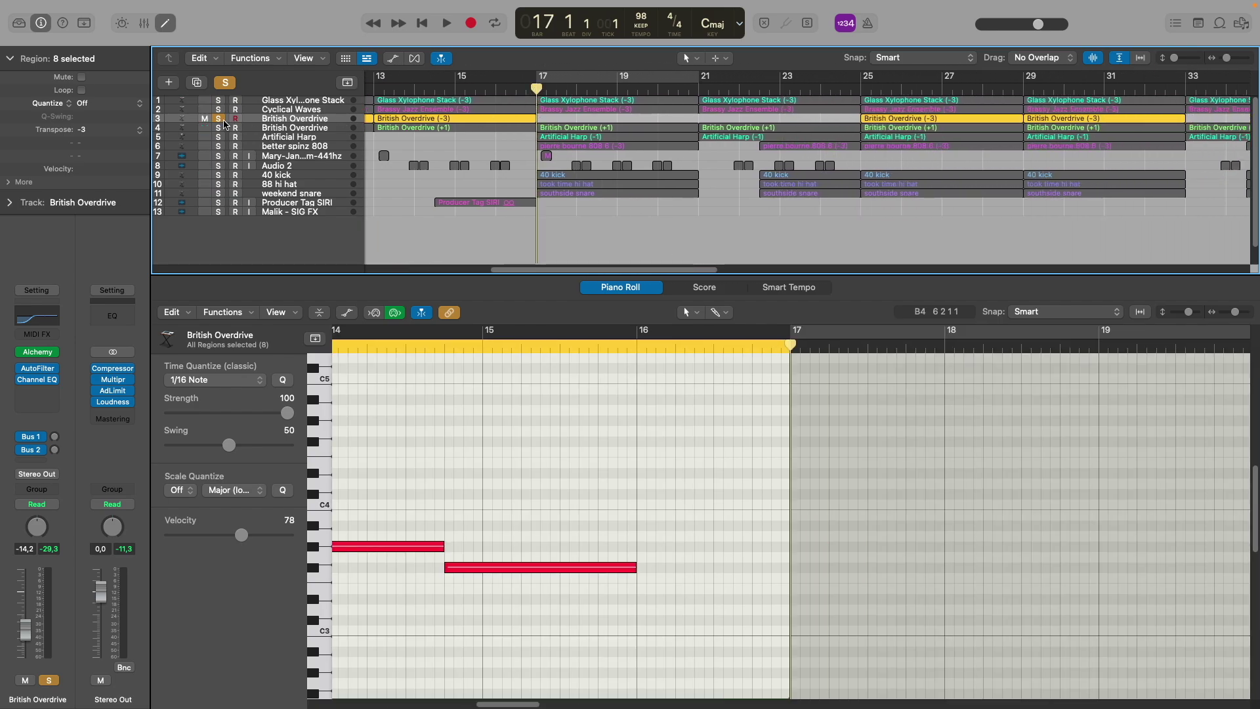
left_click(220, 120)
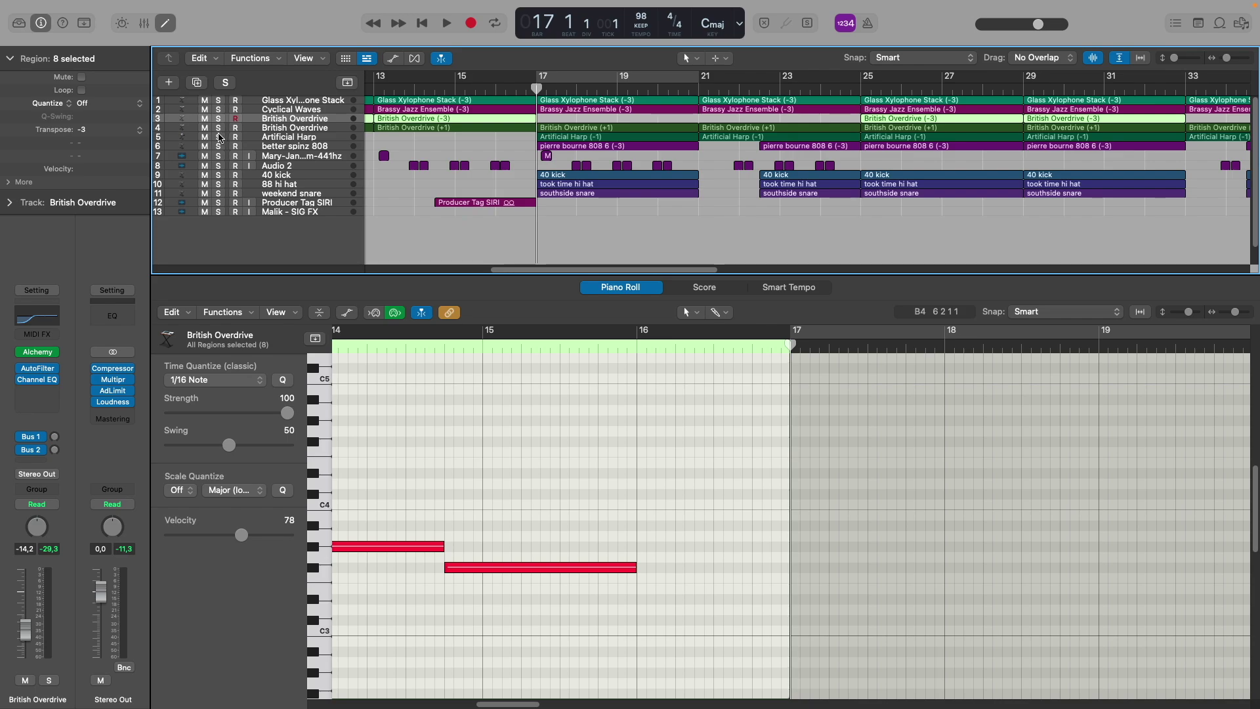
left_click(219, 136)
left_click(668, 138)
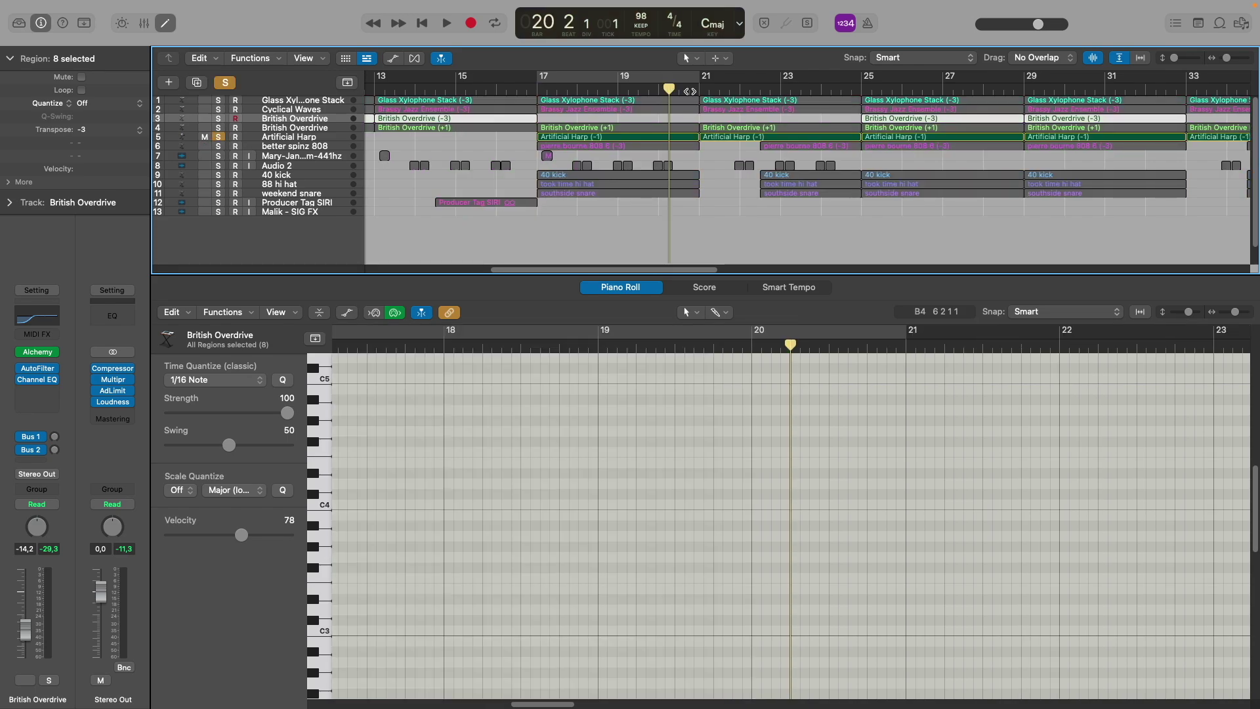
left_click(668, 138)
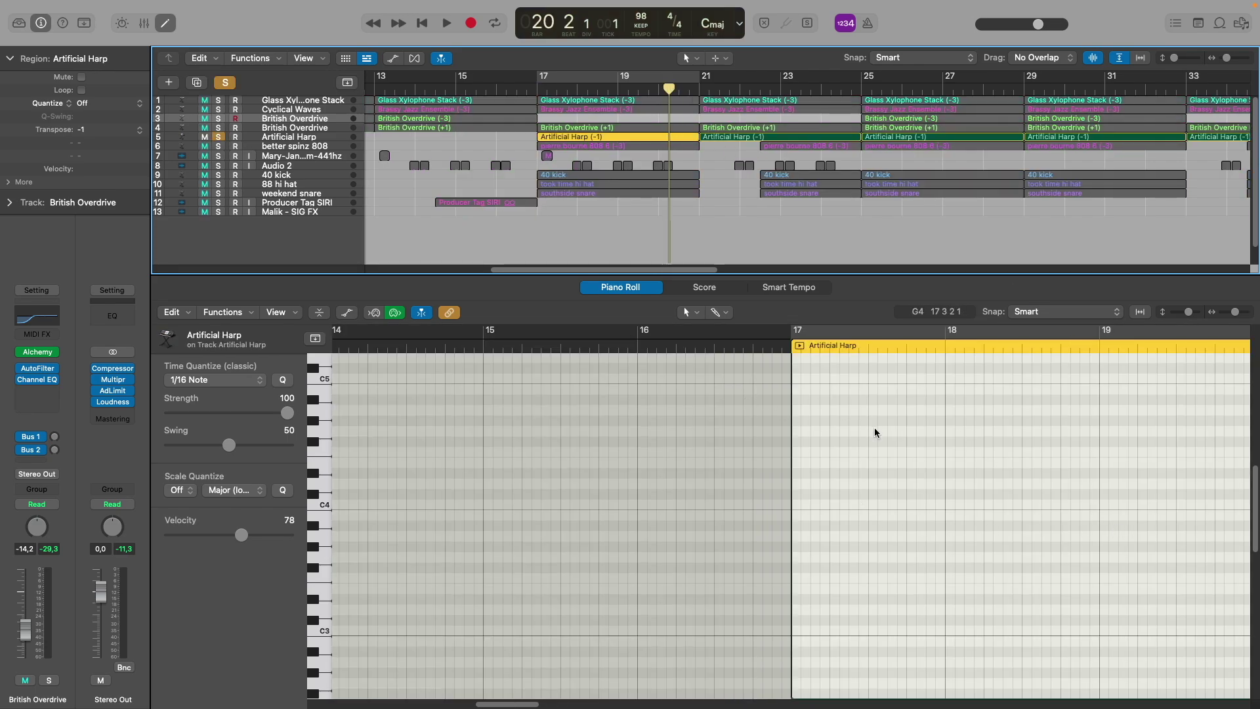
Play the Artificial Harp notes at the end of the bar 17 region, dismissing the System Overload alert before resuming playback
key("space")
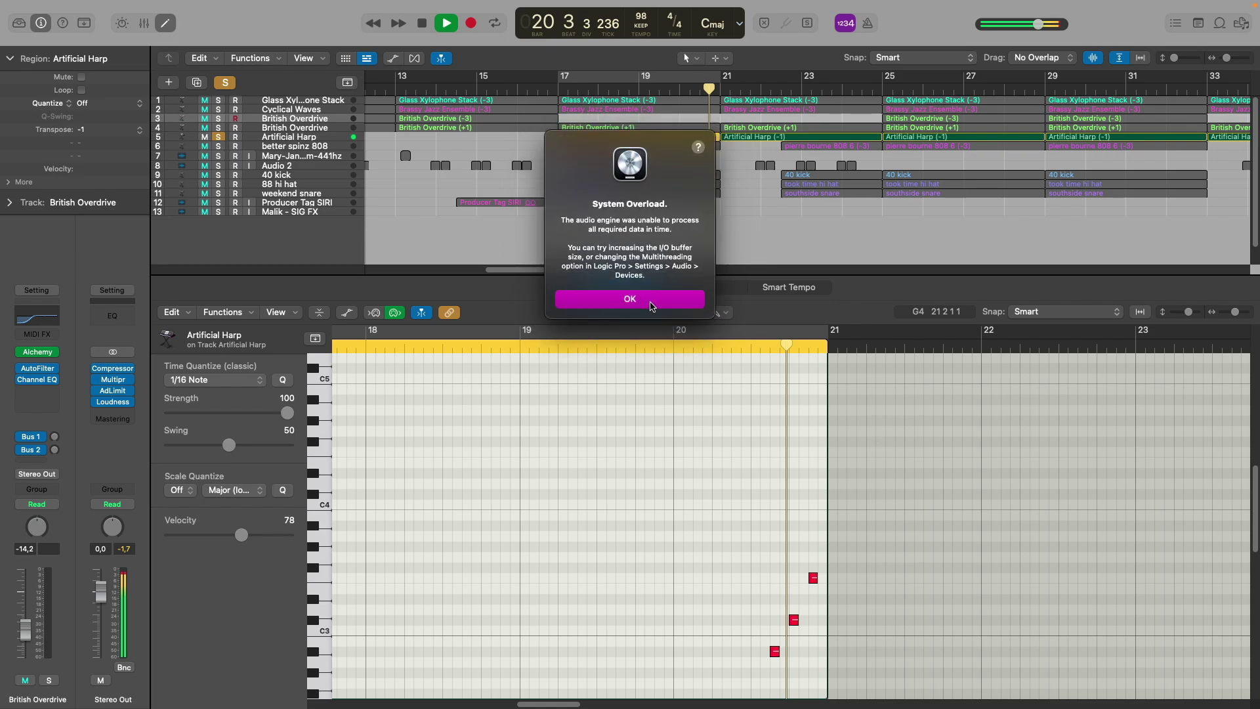
left_click(655, 300)
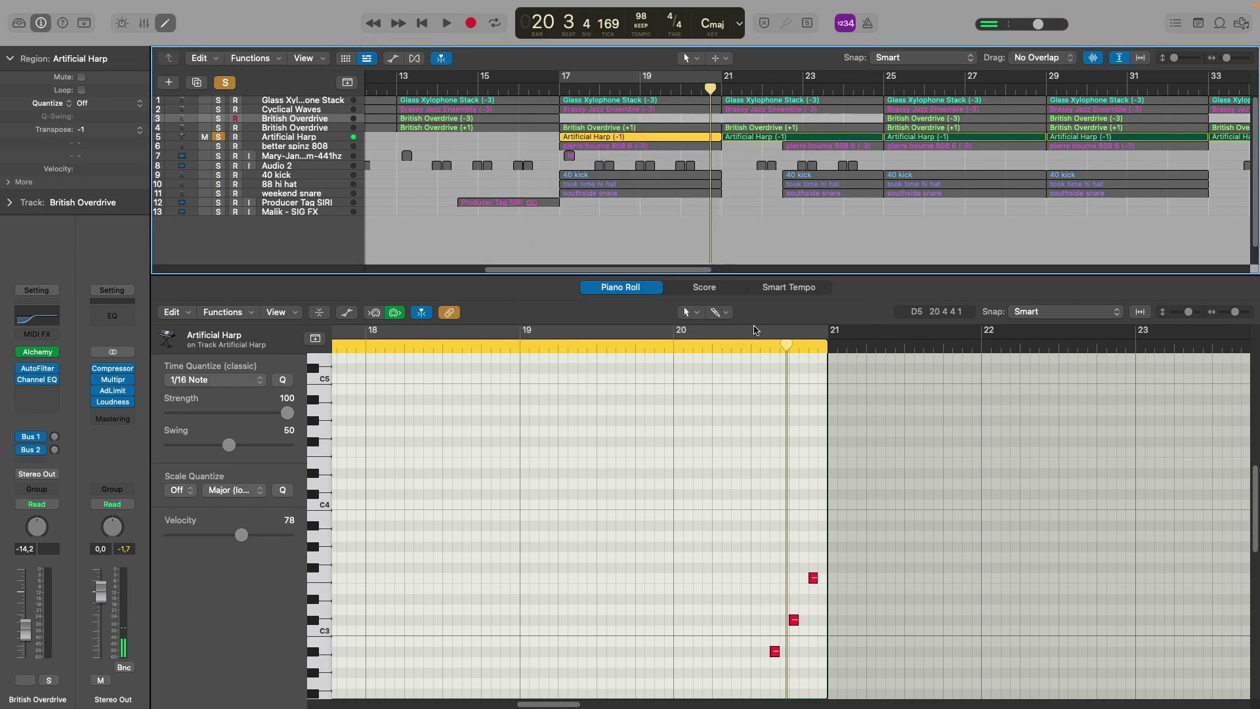
key("space")
key("space")
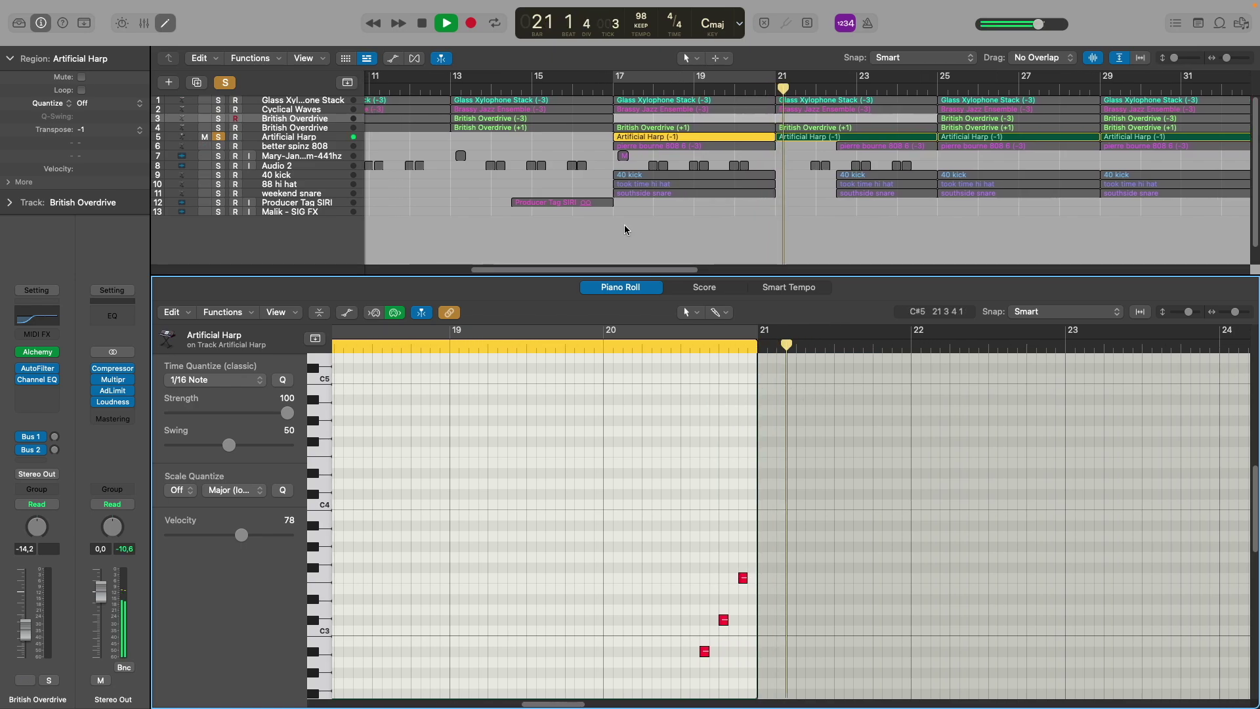
key("space")
Turn off the Artificial Harp solo and show the better spinz 808 track's notes in the Piano Roll from bar 17
left_click(303, 146)
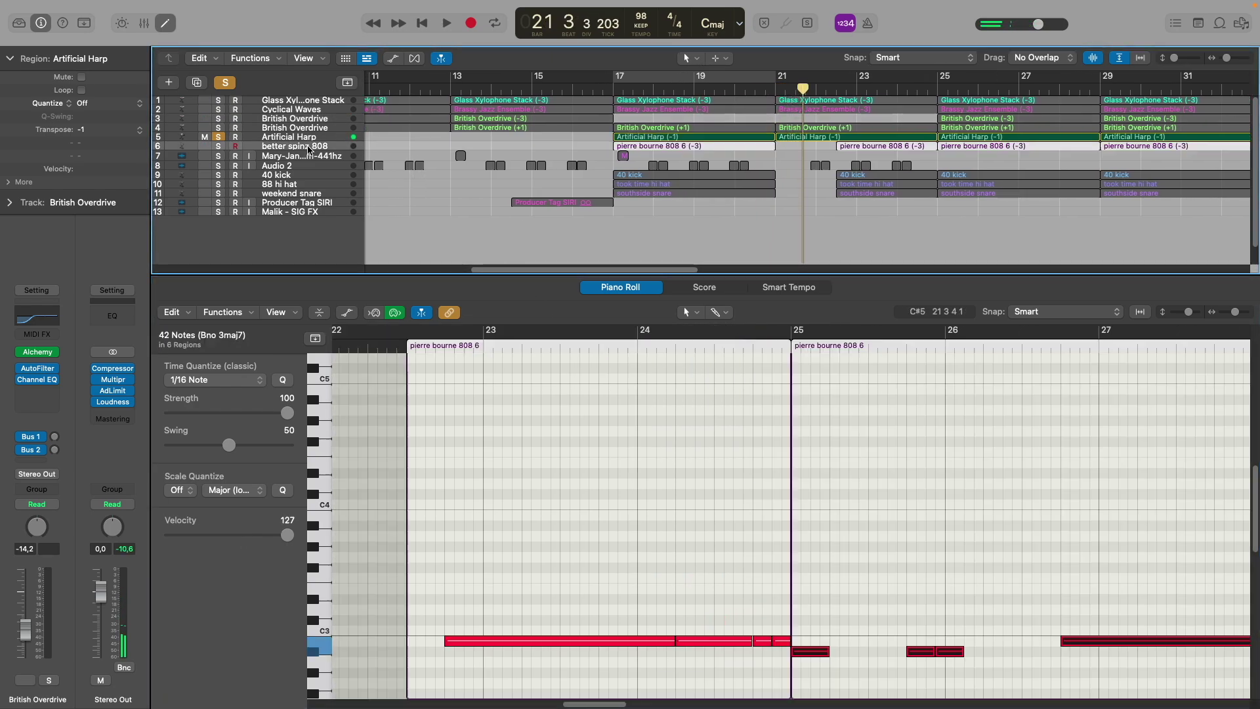
left_click(219, 137)
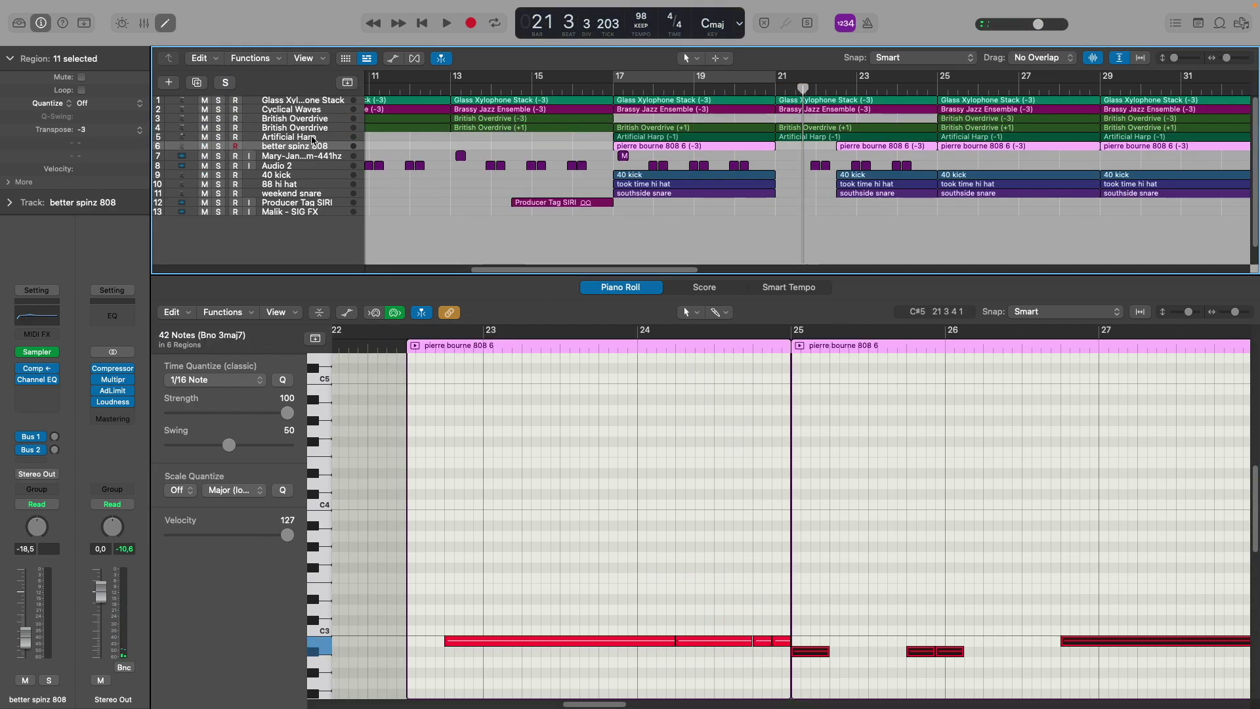
left_click(620, 83)
scroll(939, 520, "down", 4)
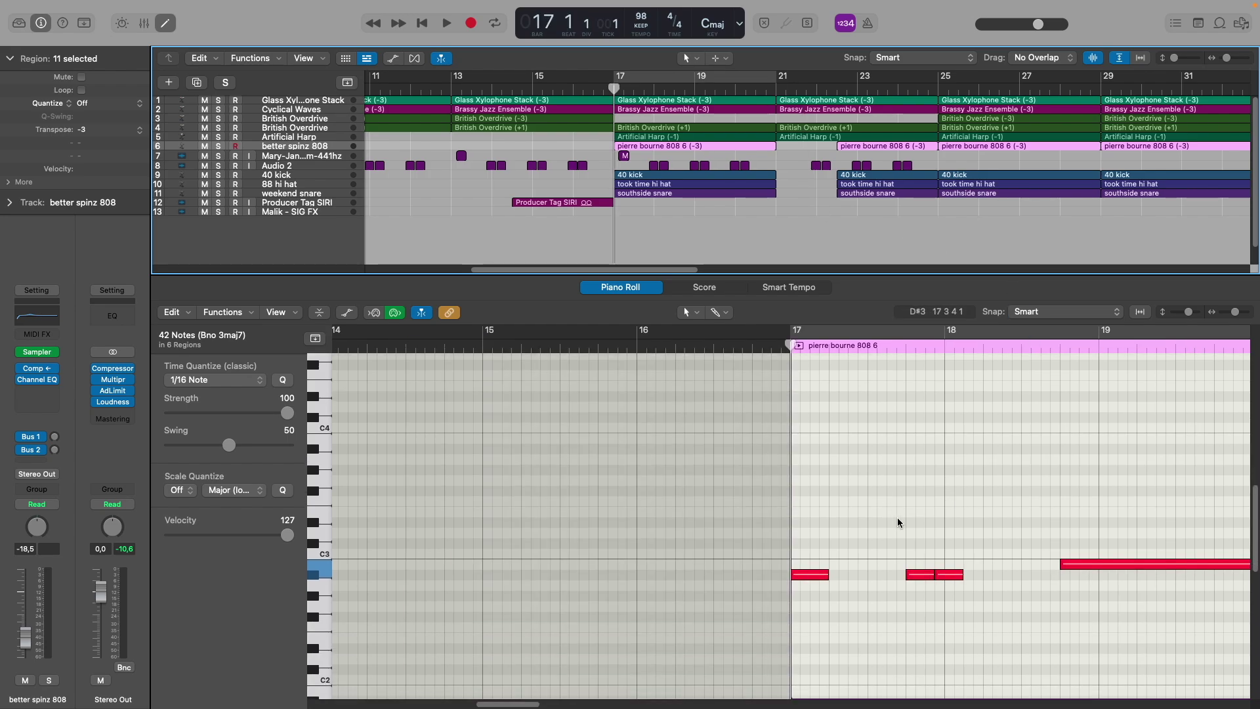
scroll(897, 522, "down", 1)
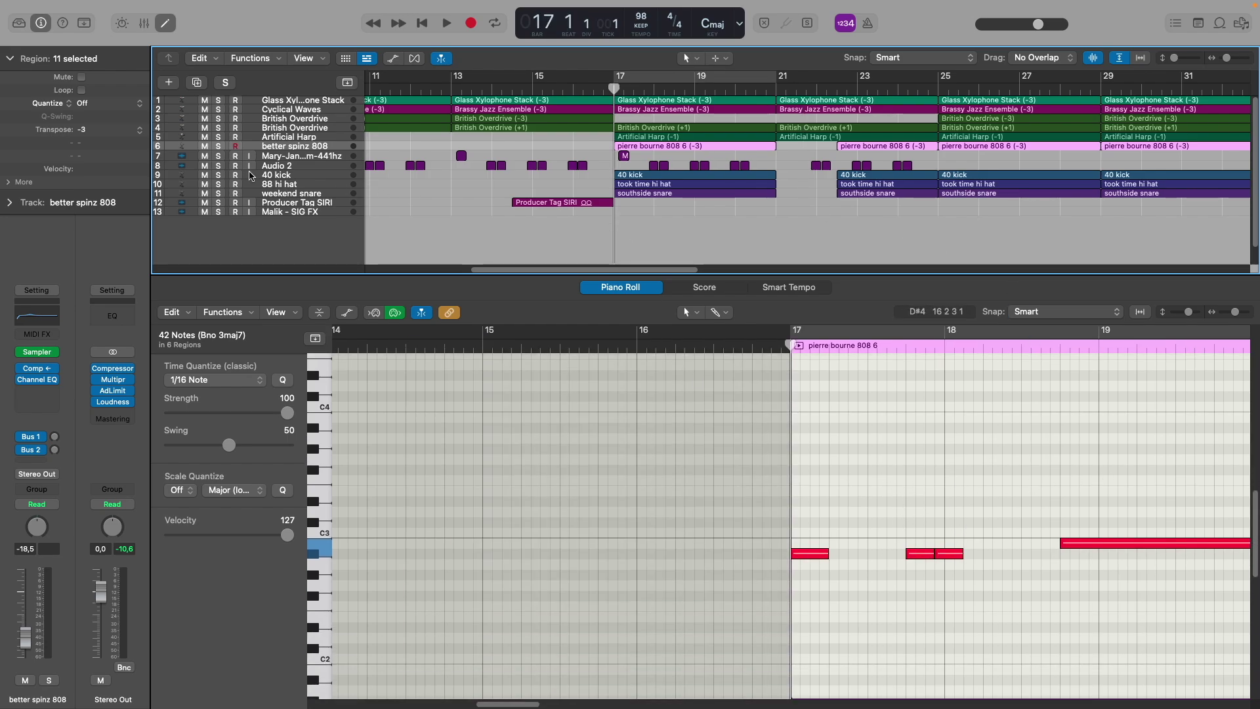
Solo the better spinz 808 and 40 kick tracks and play them together from bar 17
left_click(221, 146)
left_click(218, 175)
key("space")
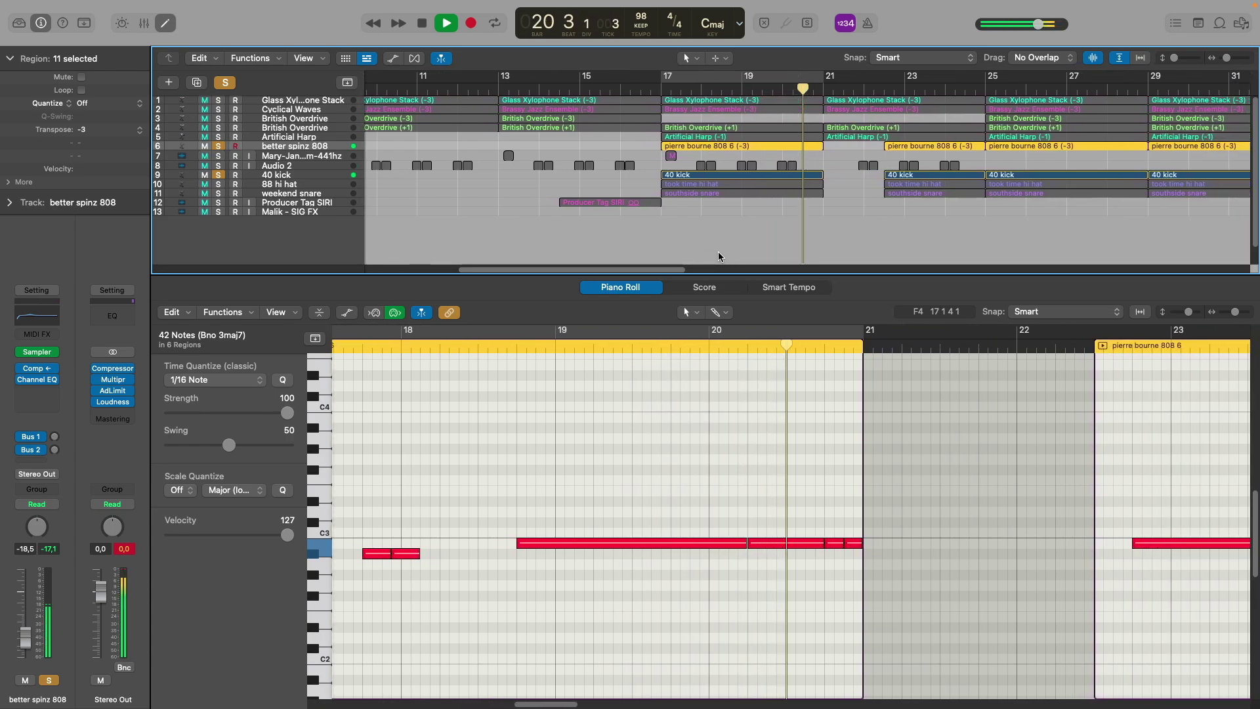
key("space")
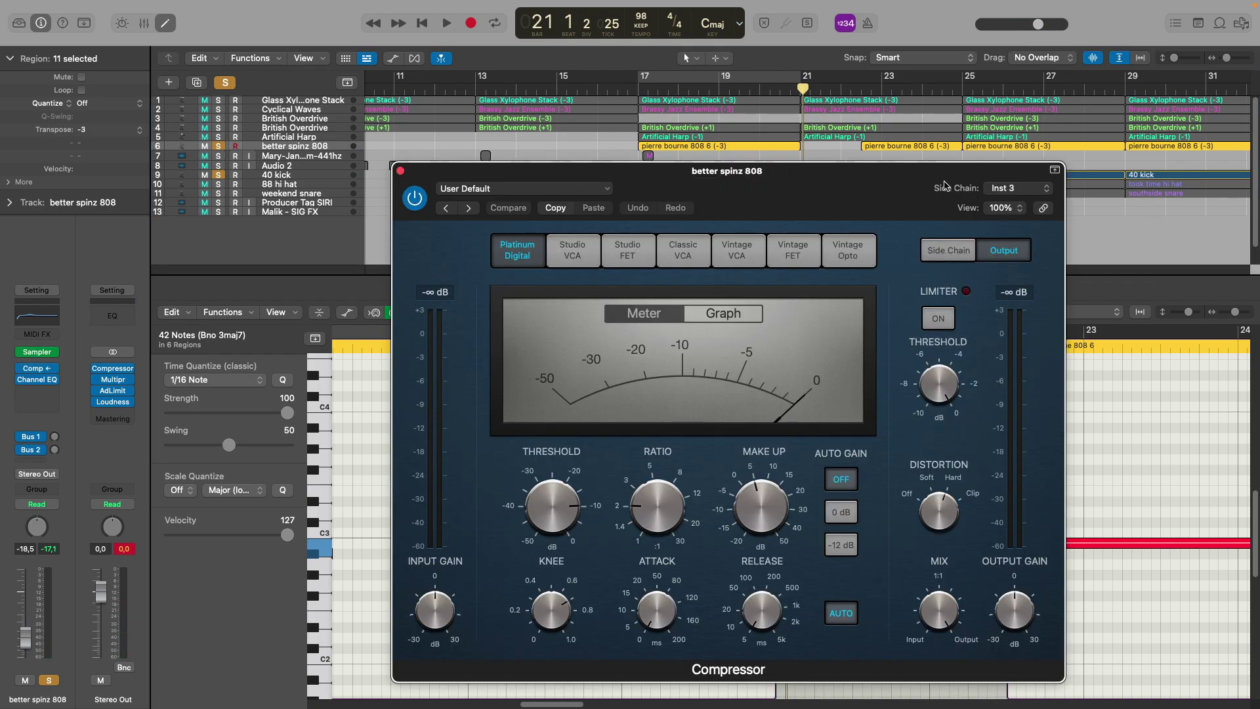
Check the side chain source on the better spinz 808 track's Compressor, keeping 40 kick (Inst 3), and move the plug-in window clear of the regions
left_click_drag(944, 186, 660, 155)
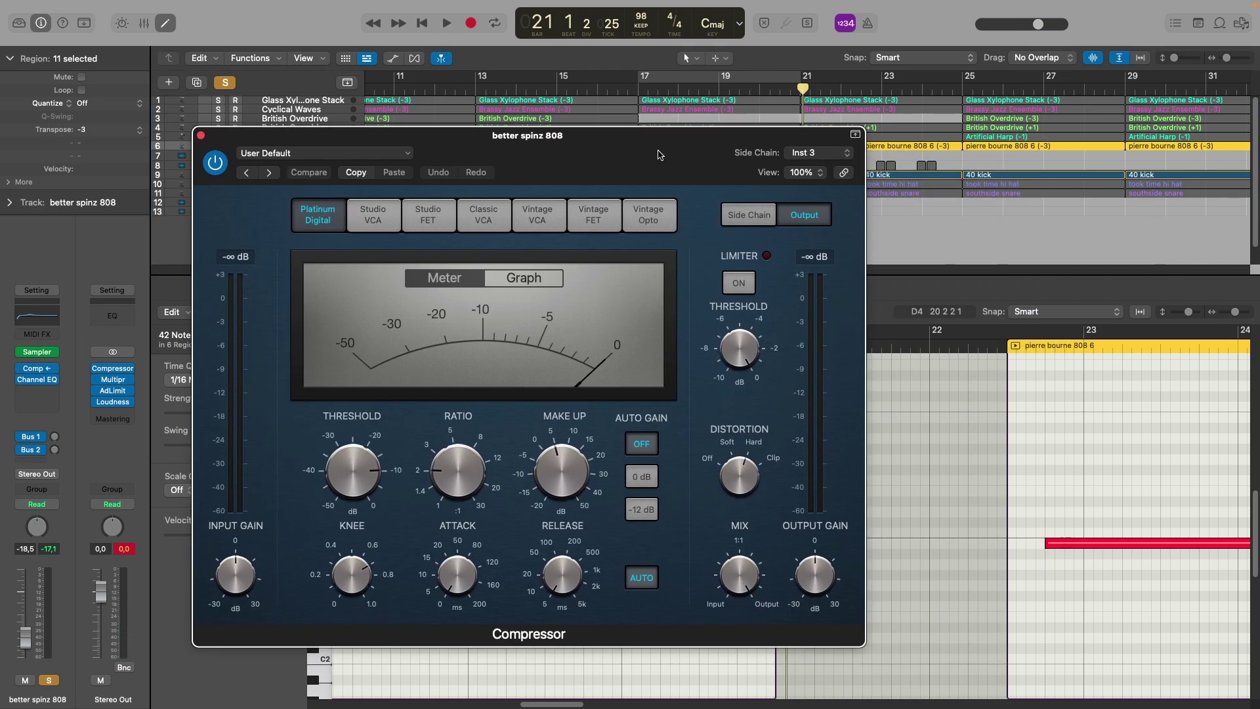
left_click(816, 158)
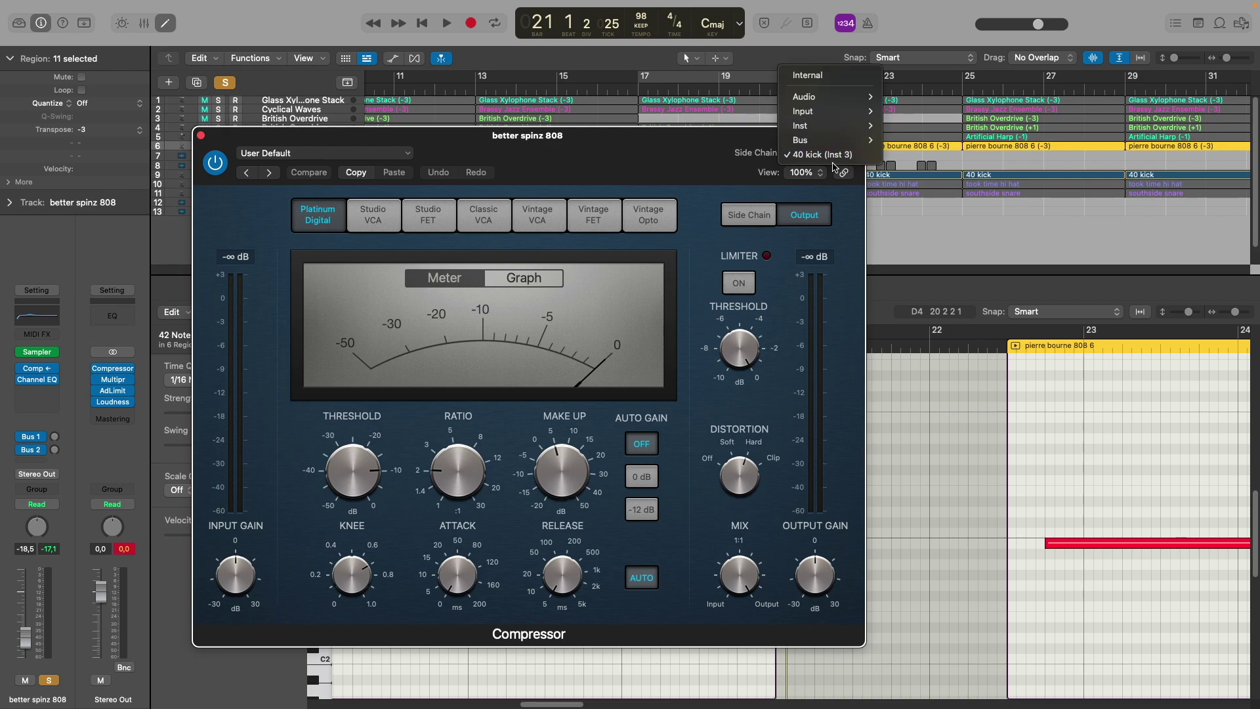
left_click(660, 156)
left_click_drag(610, 161, 755, 229)
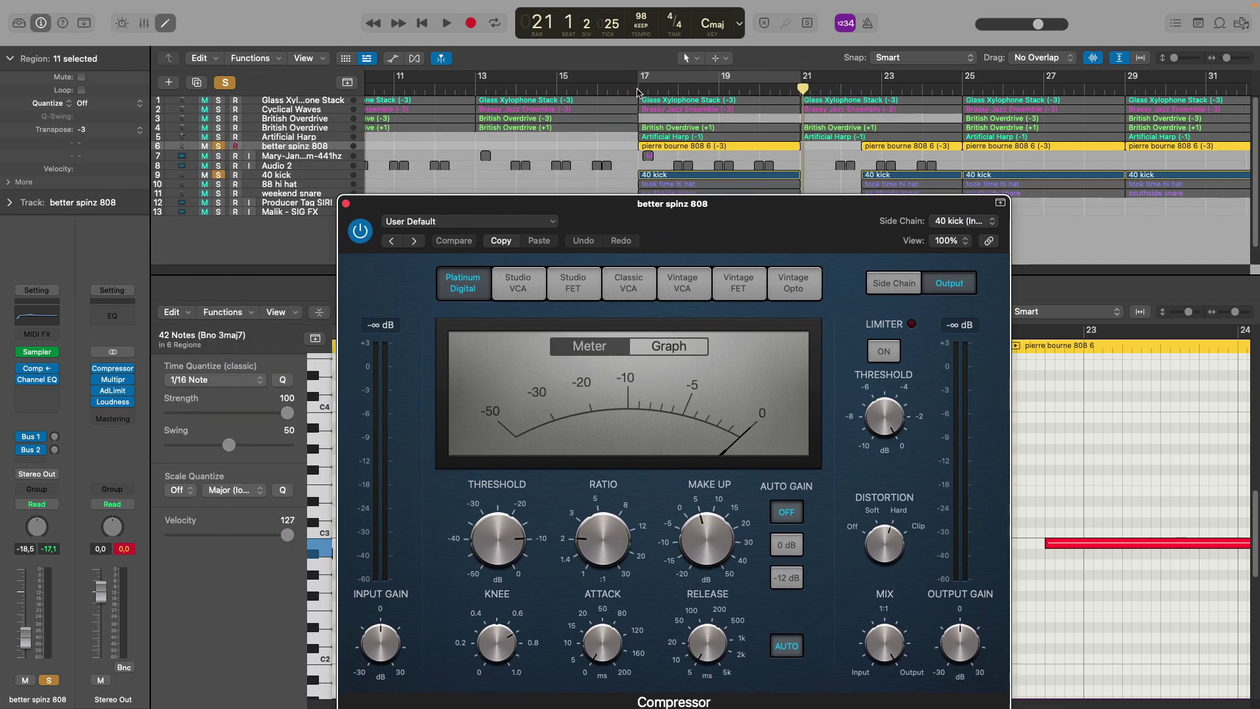
Play the soloed 808 and kick from bar 17 with the Compressor open to monitor the side chain compression
left_click(640, 91)
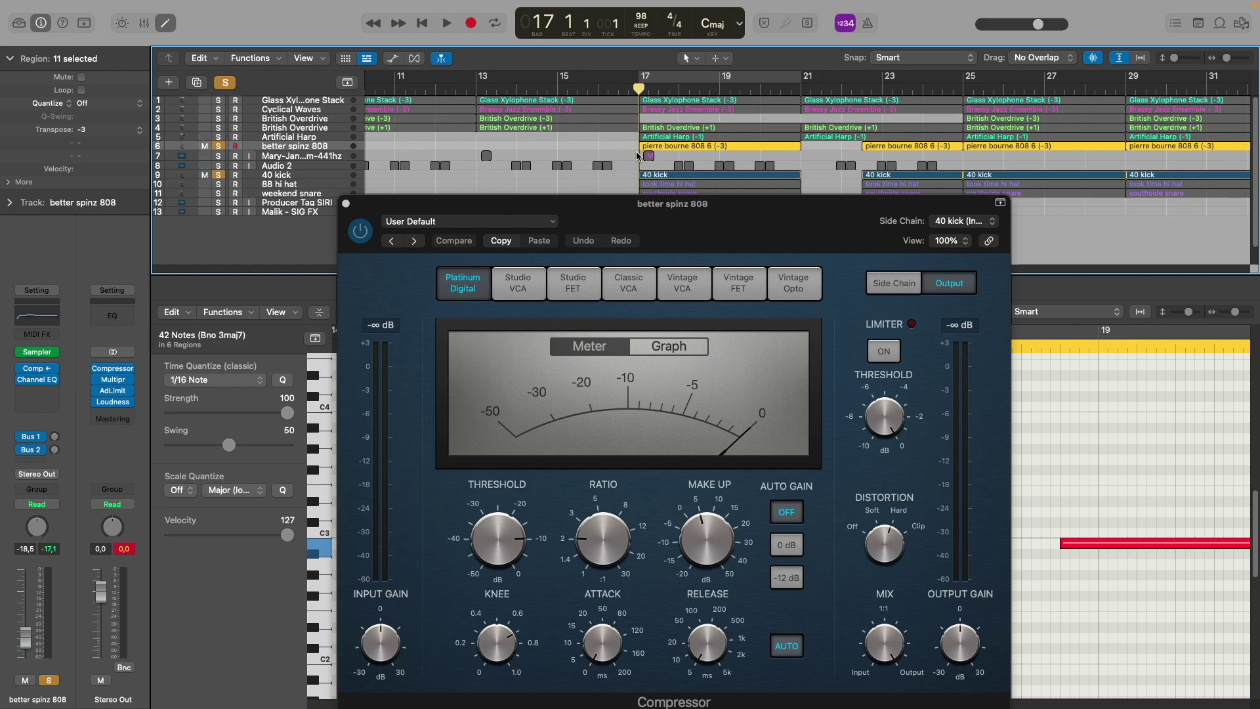
key("space")
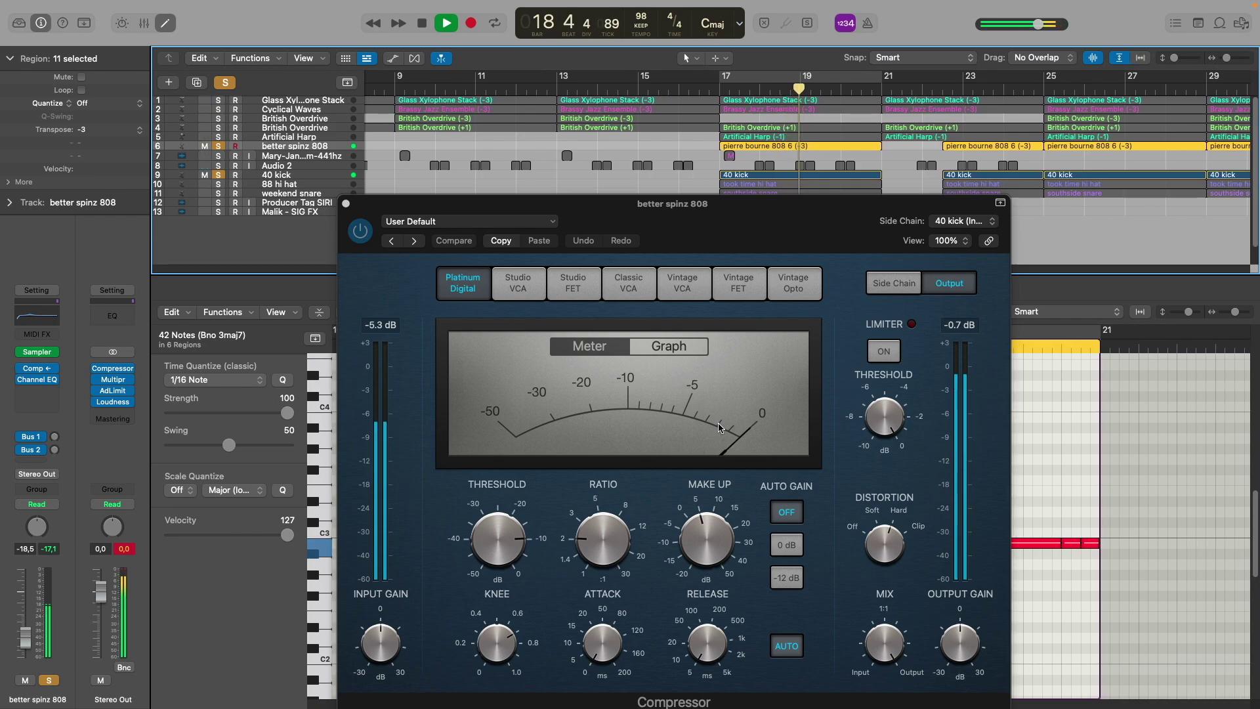
key("space")
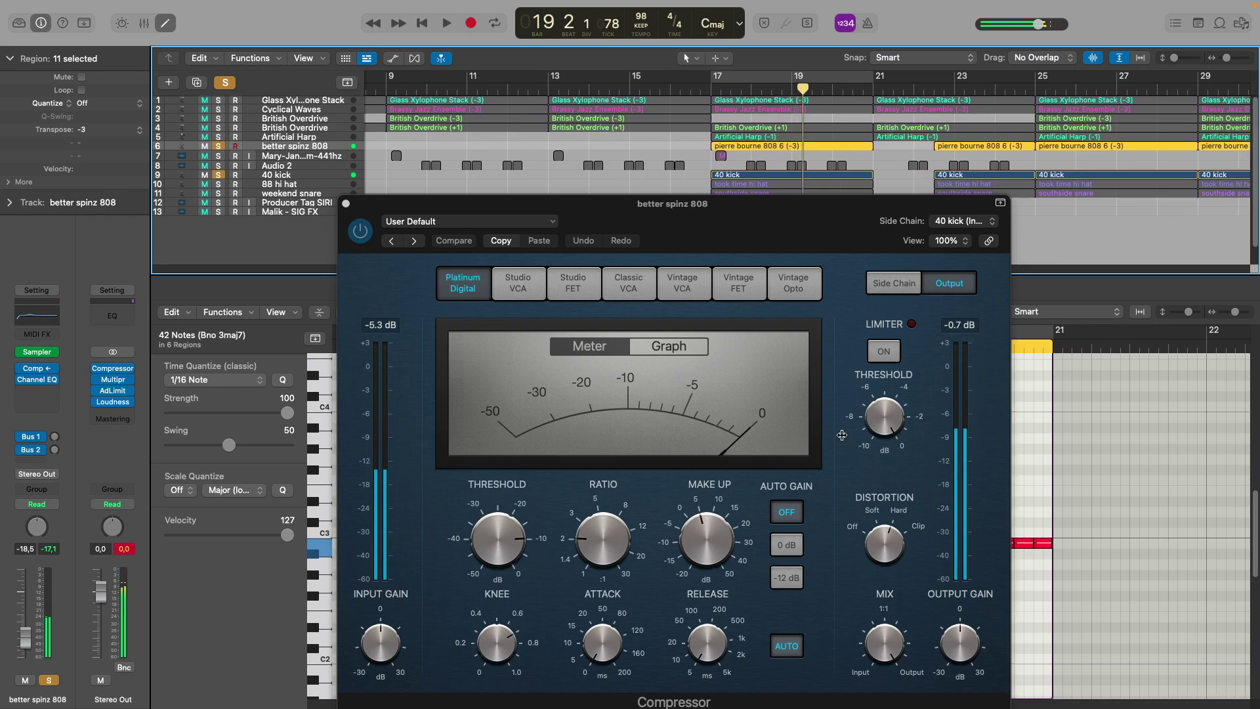
Close the Compressor, return the playhead to bar 17 and inspect the Channel EQ curve on the better spinz 808 track
left_click(346, 204)
left_click(710, 93)
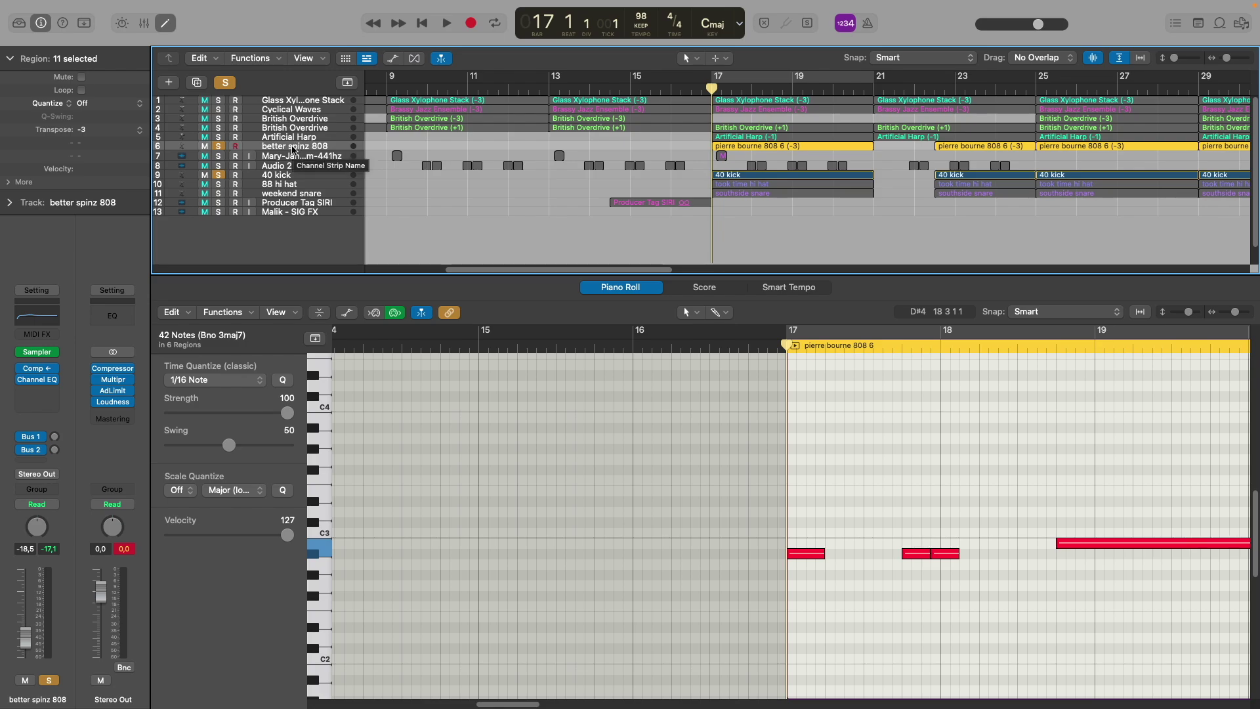
left_click(37, 316)
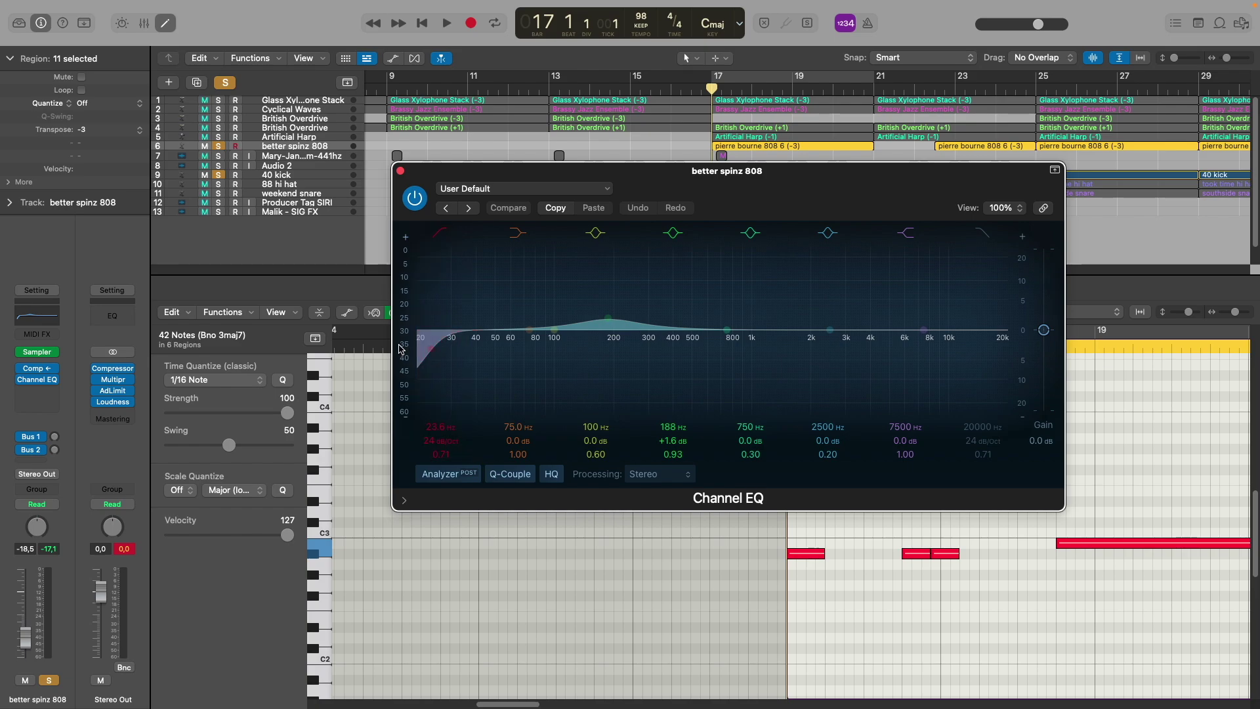
left_click(401, 171)
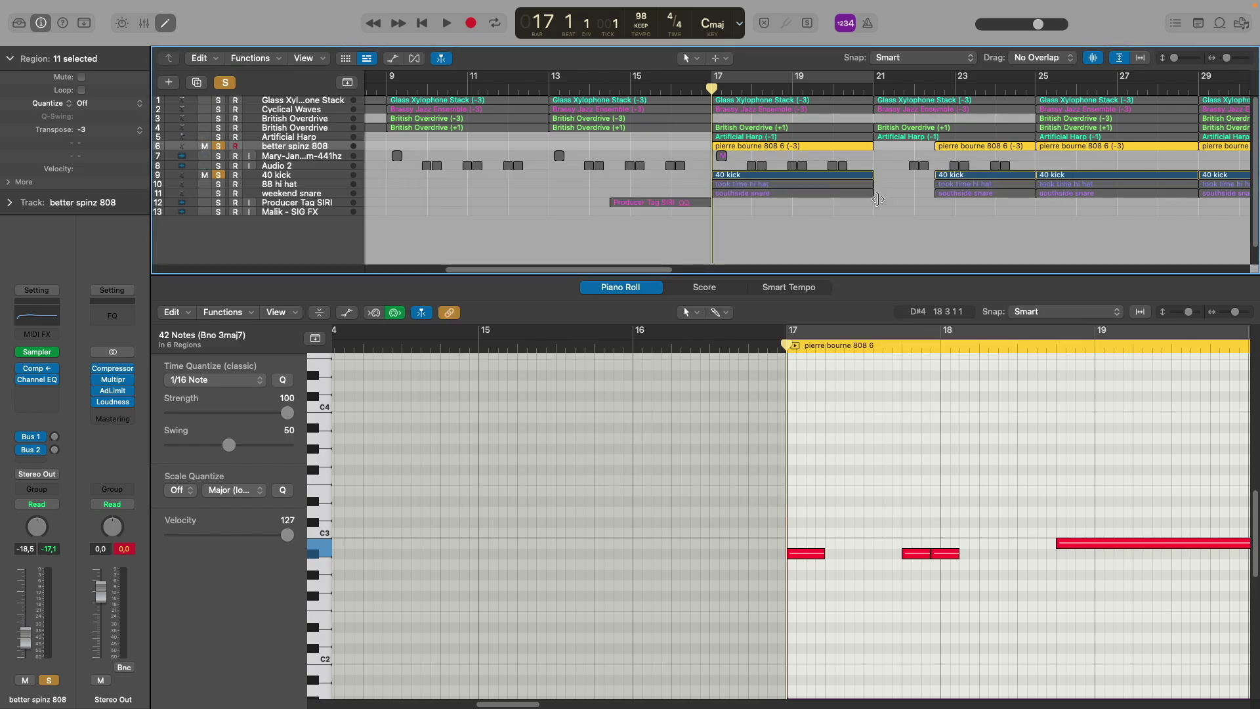
Solo the 88 hi hat and weekend snare tracks and turn off the solos on 40 kick and better spinz 808
left_click(835, 200)
left_click(218, 184)
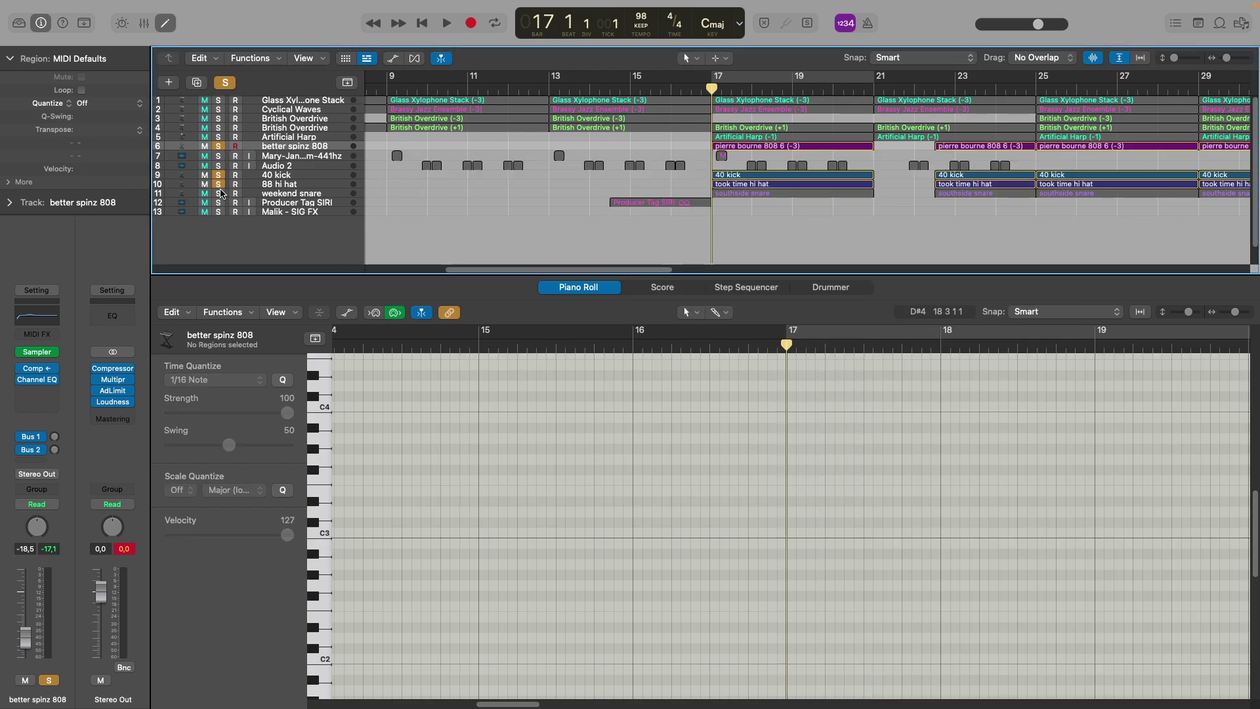
left_click(218, 193)
left_click(218, 175)
left_click(219, 146)
Show the took time hi hat region's notes in the Piano Roll and play the soloed hi hat and snare from bar 17
left_click(774, 184)
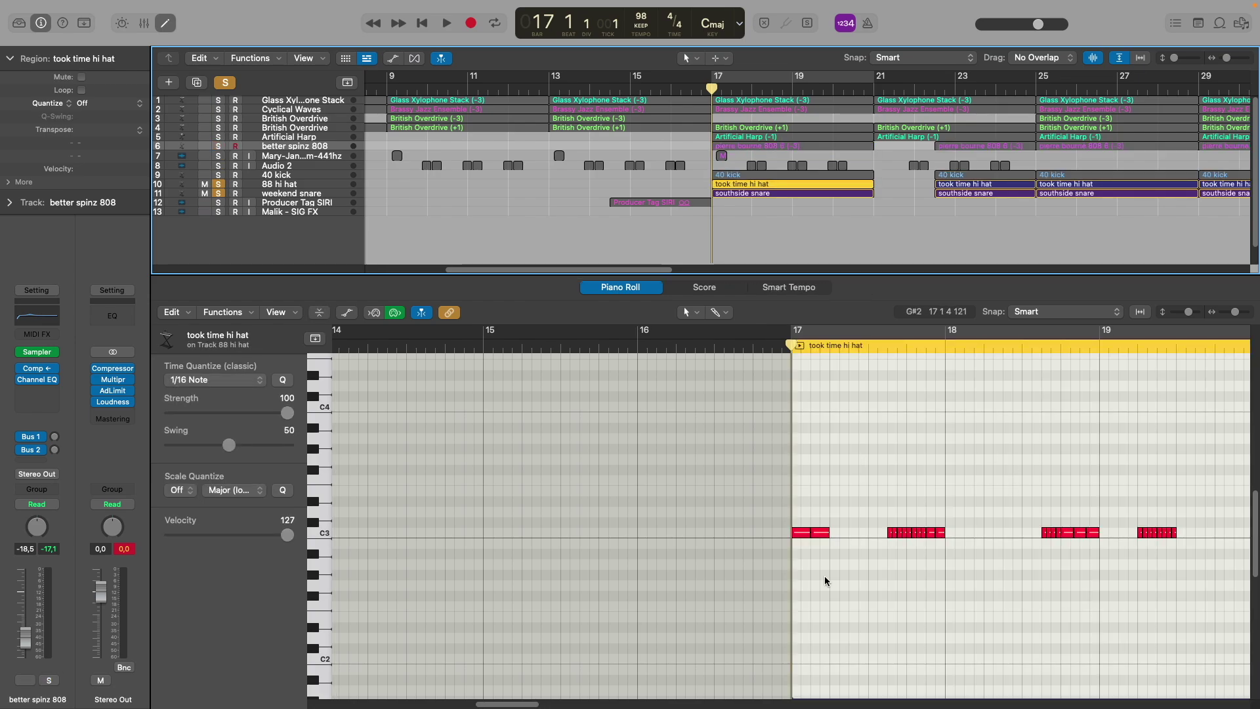
key("space")
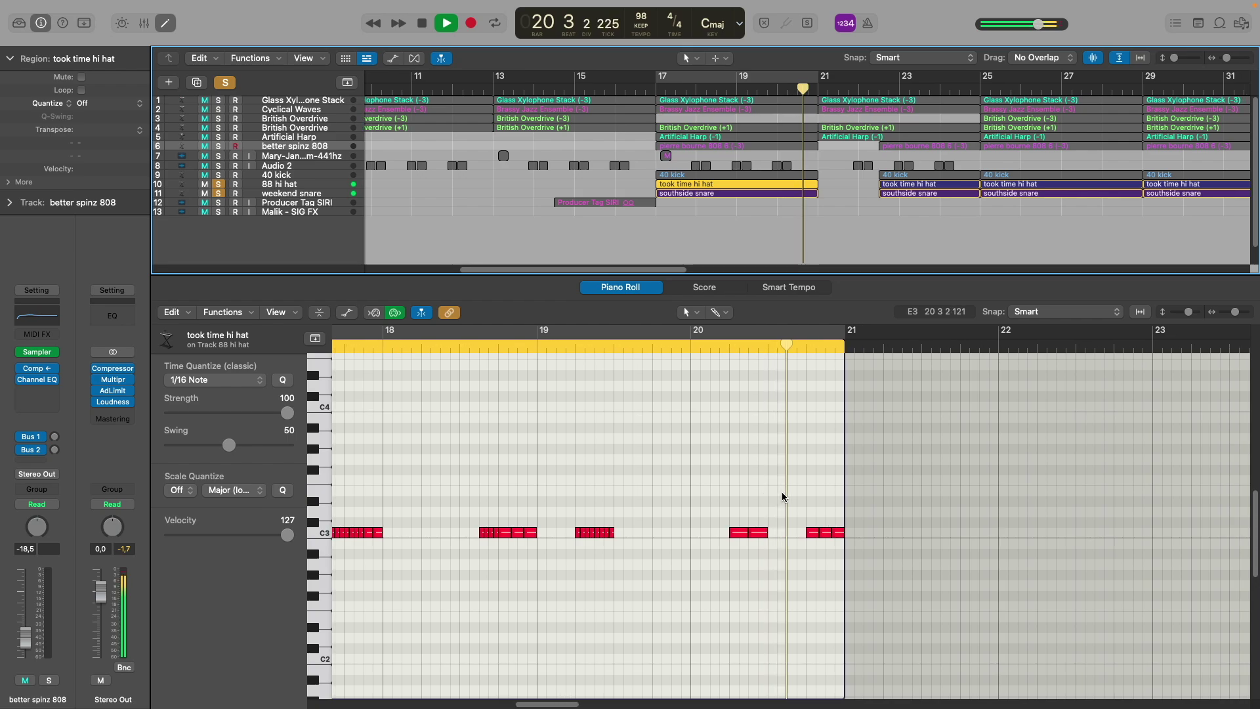
key("space")
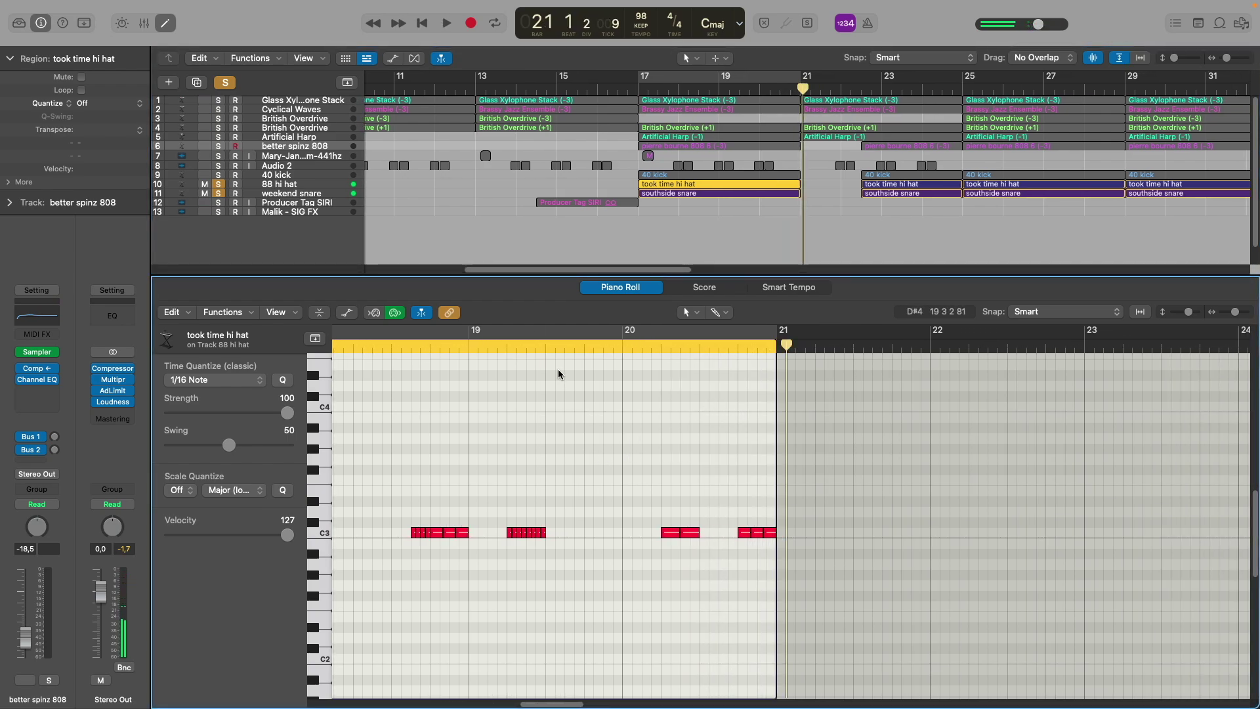
Close the Piano Roll and turn off the solos on the 88 hi hat and weekend snare tracks
key("e")
left_click(224, 497)
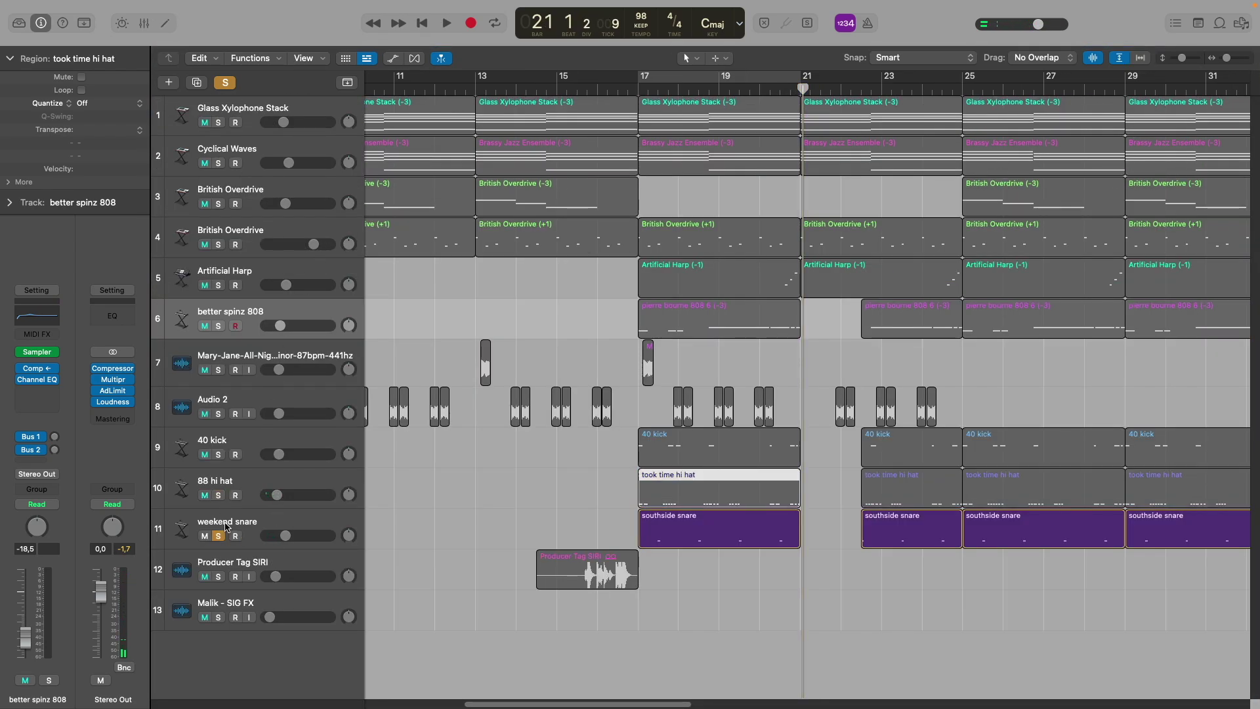
left_click(219, 535)
left_click(633, 438)
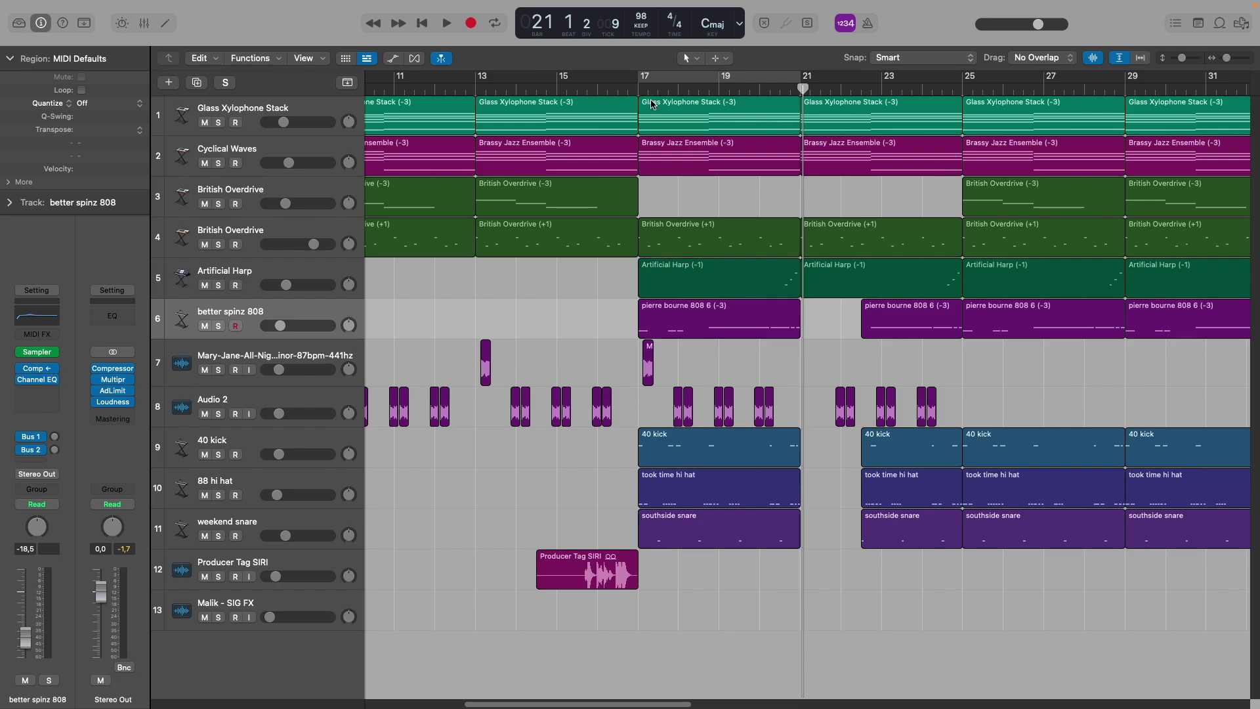
Play the full arrangement from bar 1, starting with the Malik - SIG FX sound
left_click(473, 92)
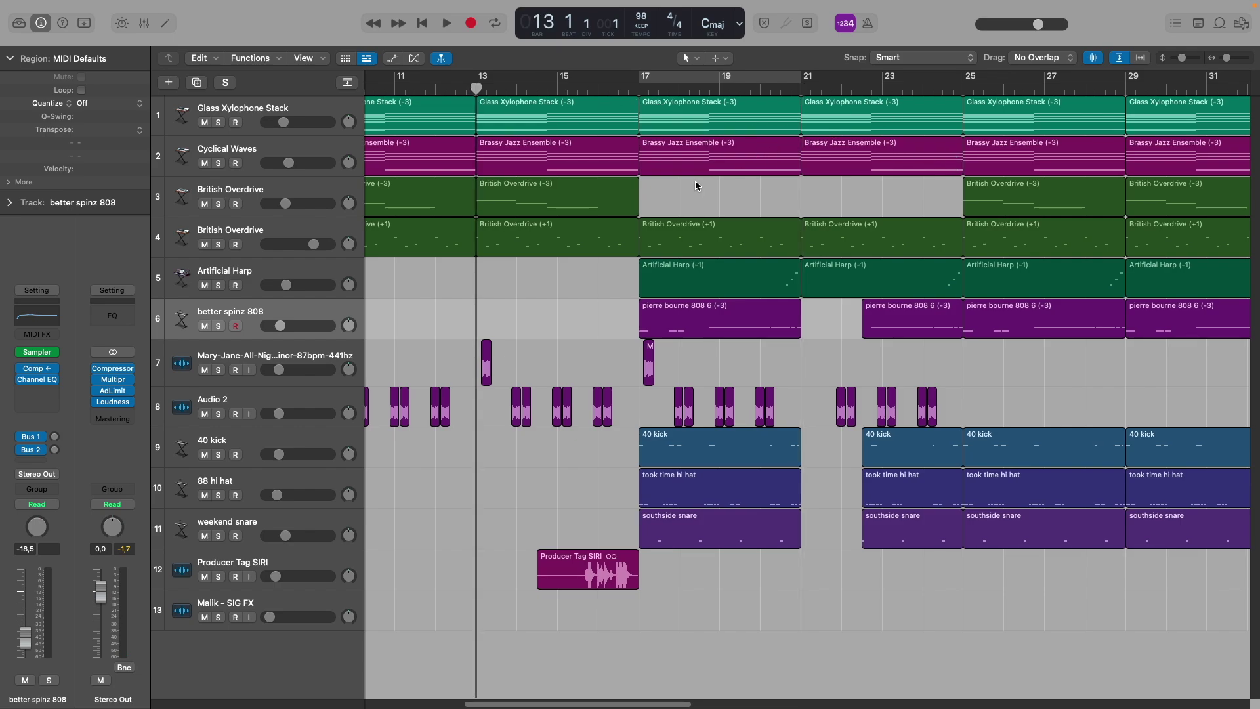
key("Return")
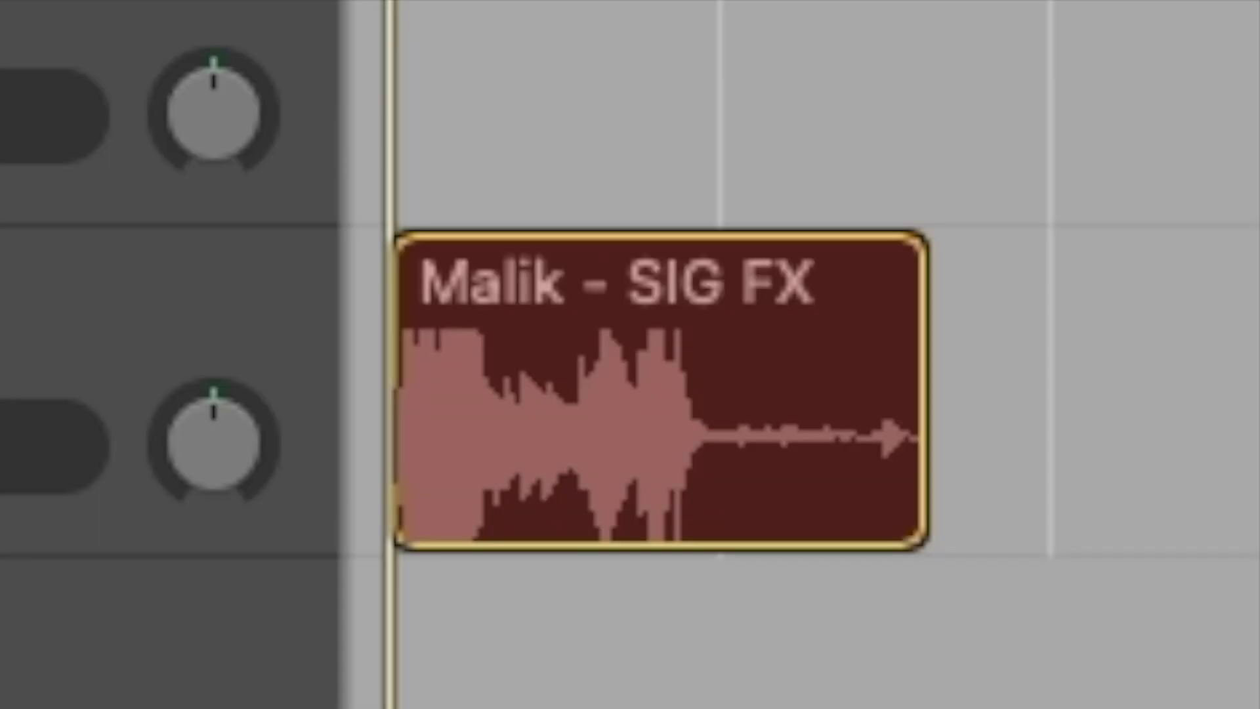
key("space")
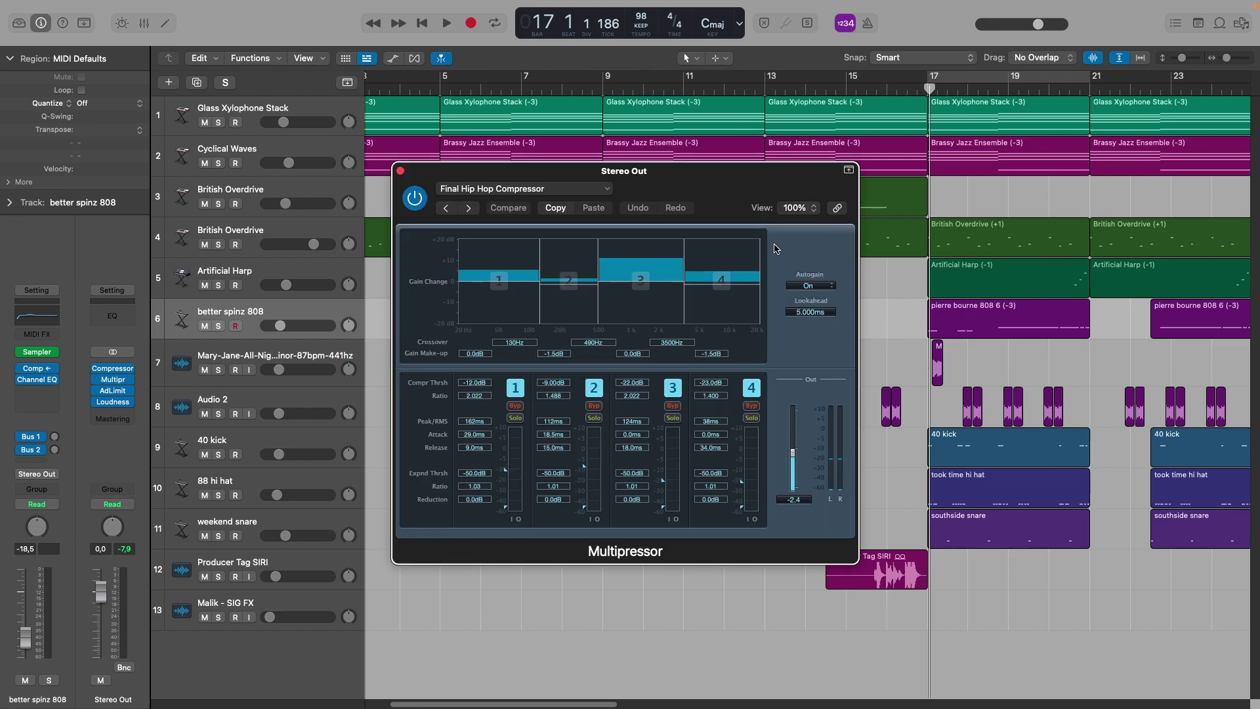
left_click_drag(743, 195, 662, 305)
left_click(628, 240)
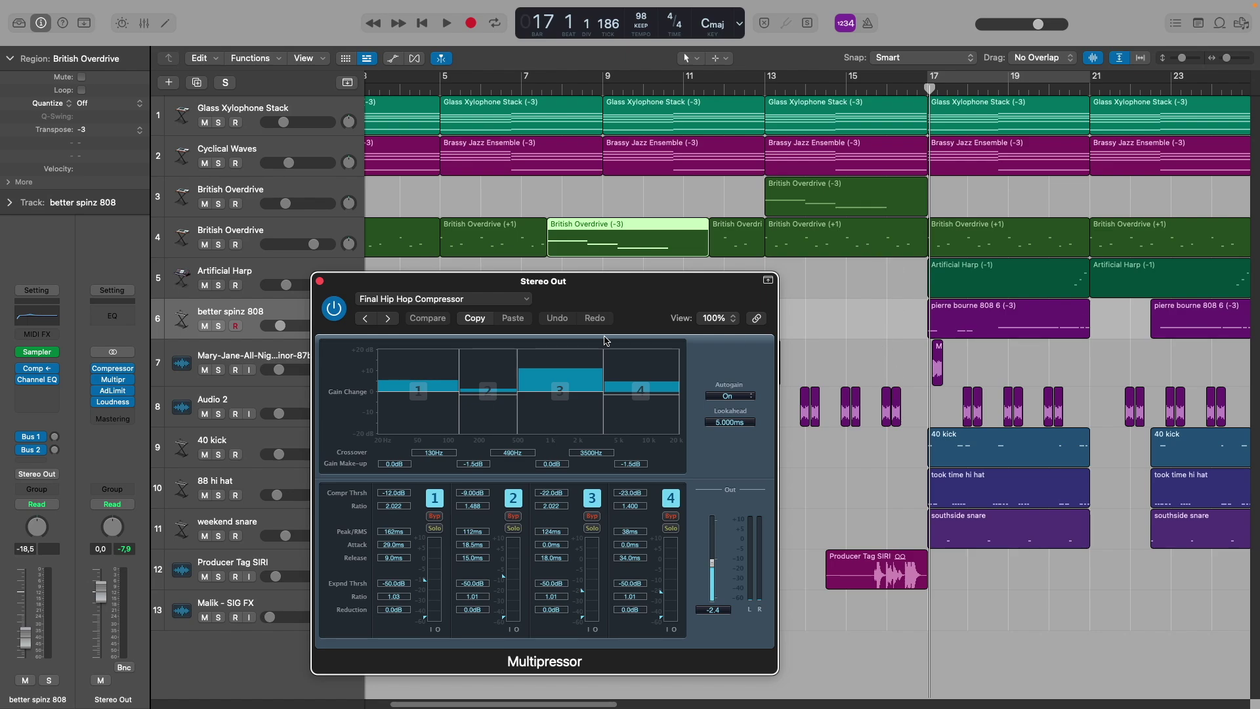
key("super+z")
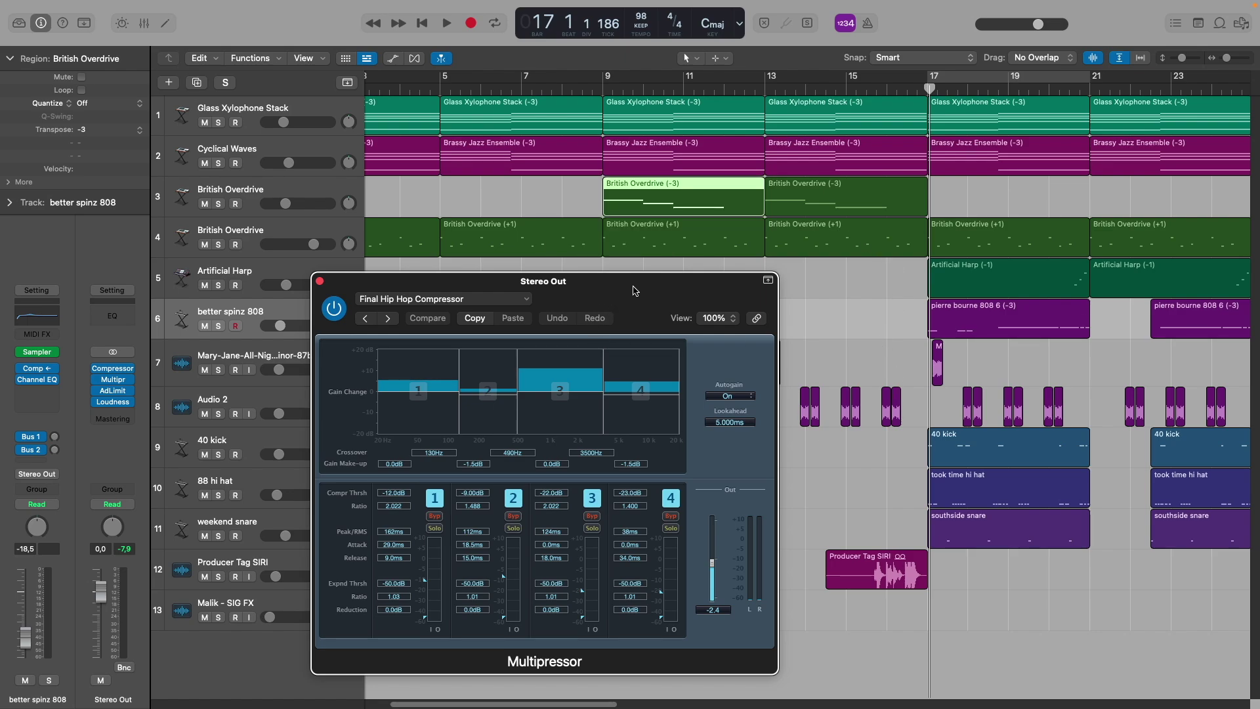
Reposition the Stereo Out Multipressor window and check its preset list, keeping Final Hip Hop Compressor
left_click_drag(639, 299, 669, 229)
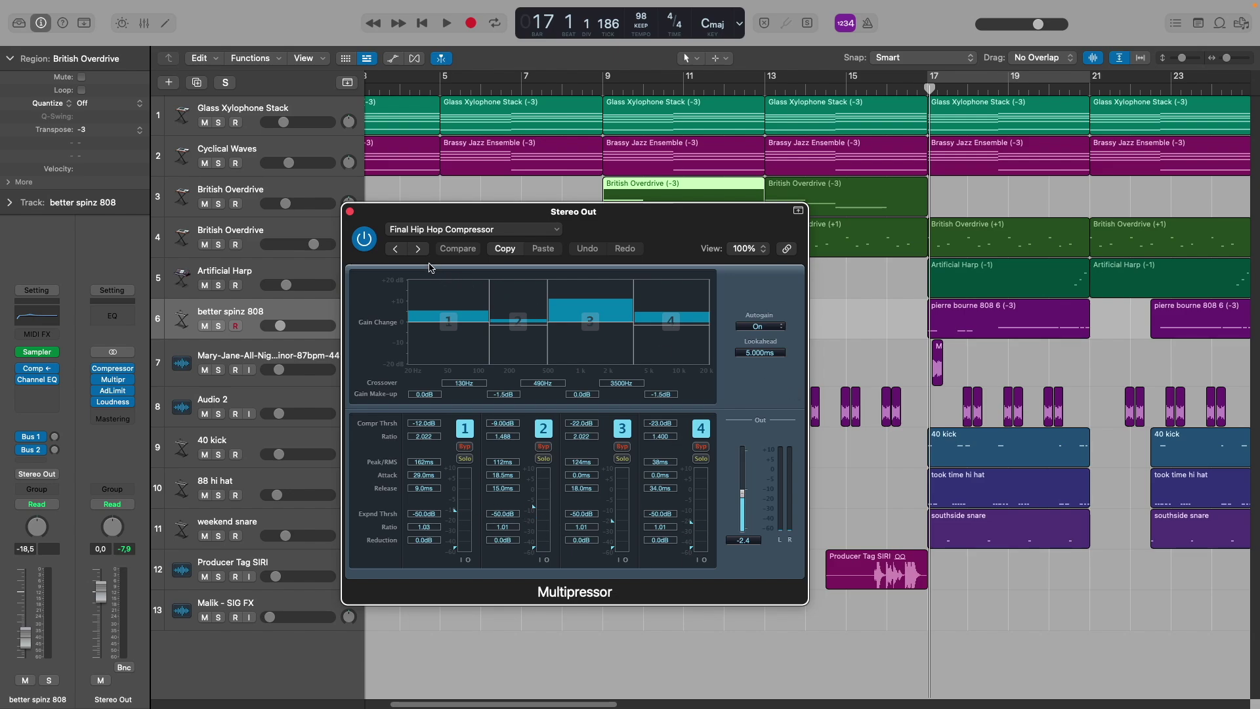
left_click(515, 231)
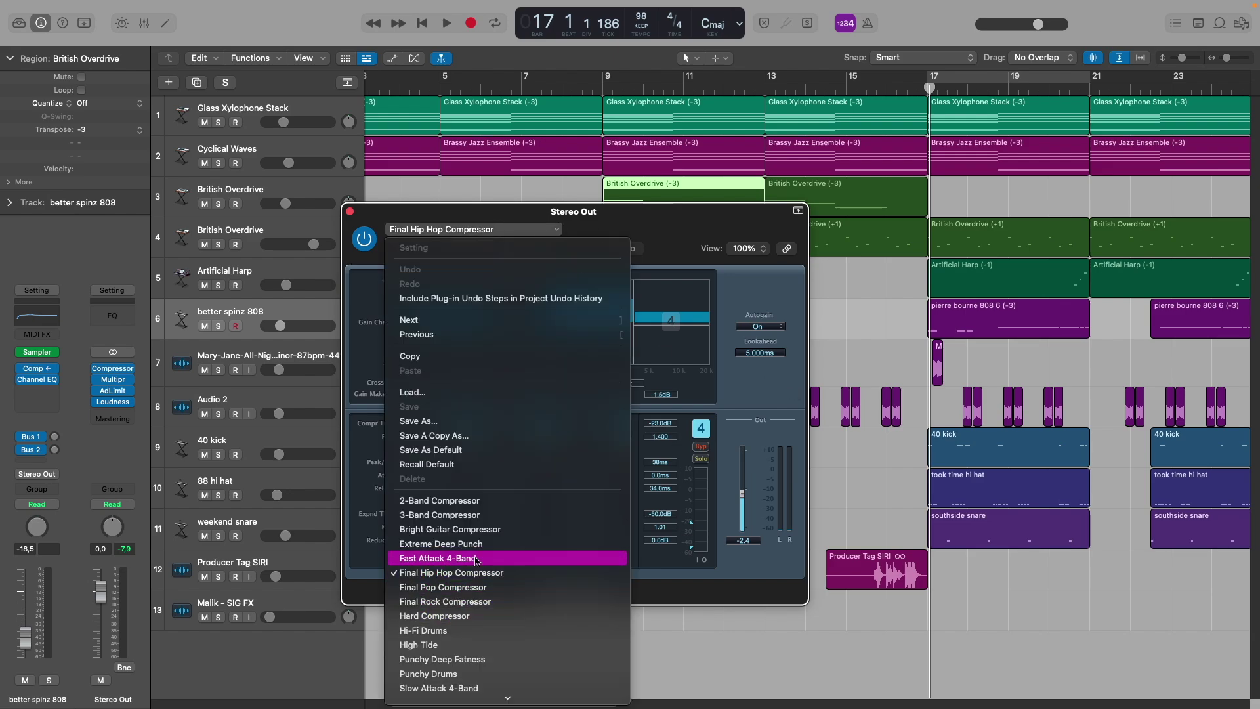
left_click(661, 238)
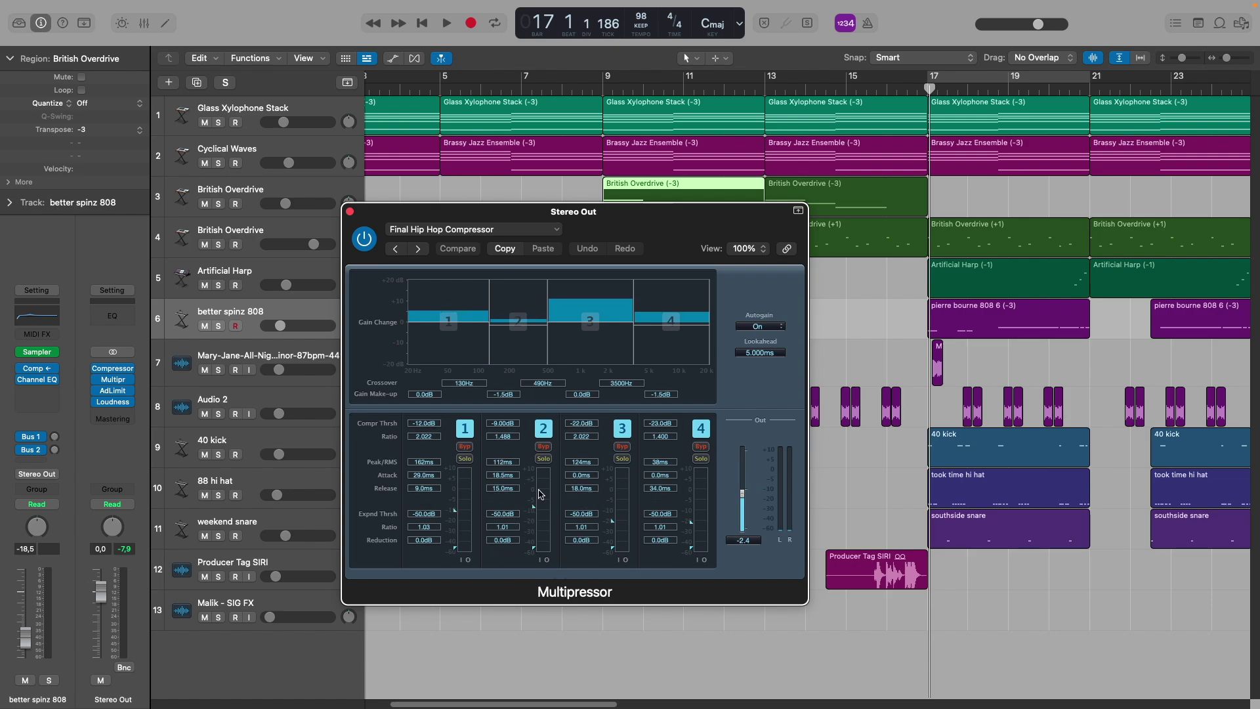
Play the full mix from bar 17 while monitoring the Stereo Out Multipressor, then stop playback and close the plug-in
left_click(928, 89)
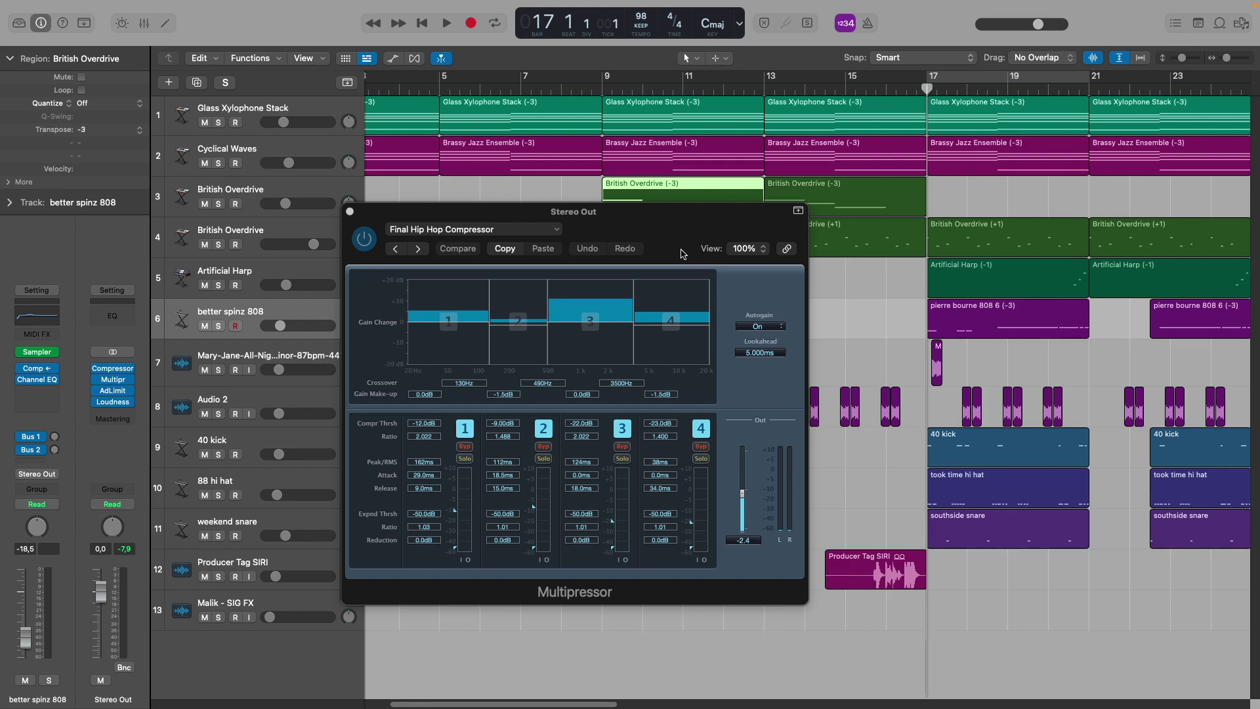
key("space")
left_click_drag(573, 211, 578, 186)
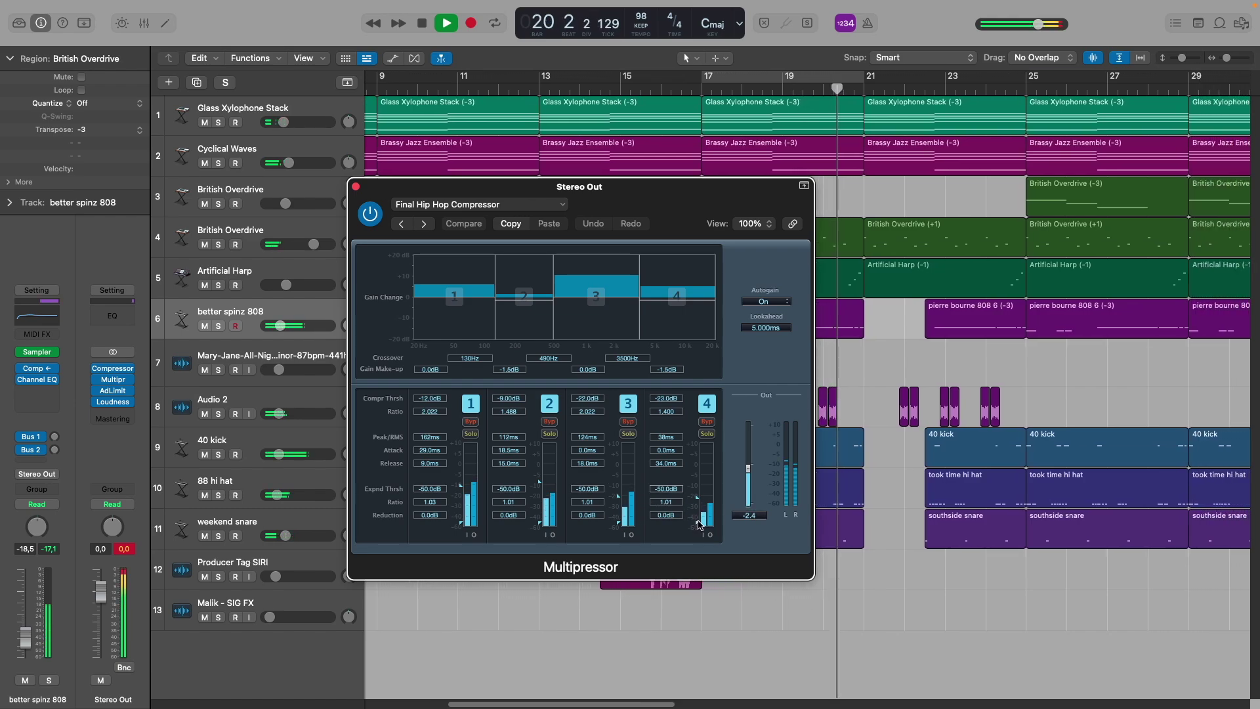
key("space")
left_click(356, 187)
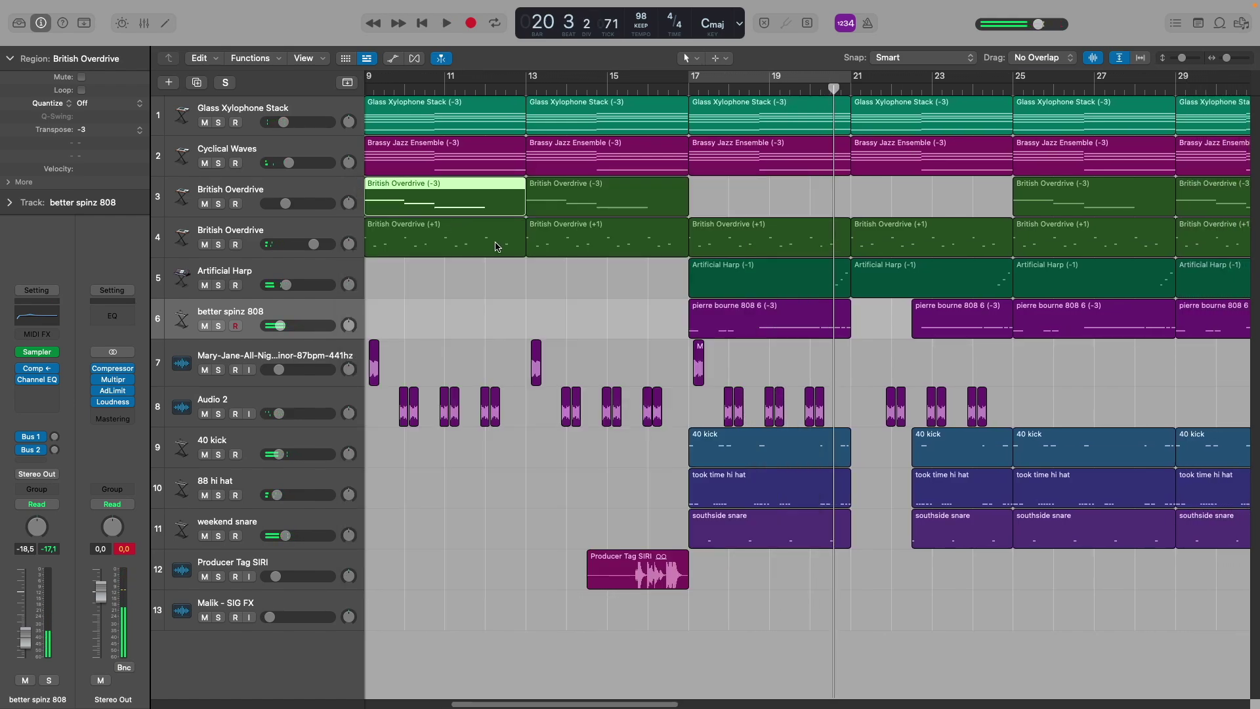
Return the playhead to the start of the project and play the finished beat
left_click(689, 89)
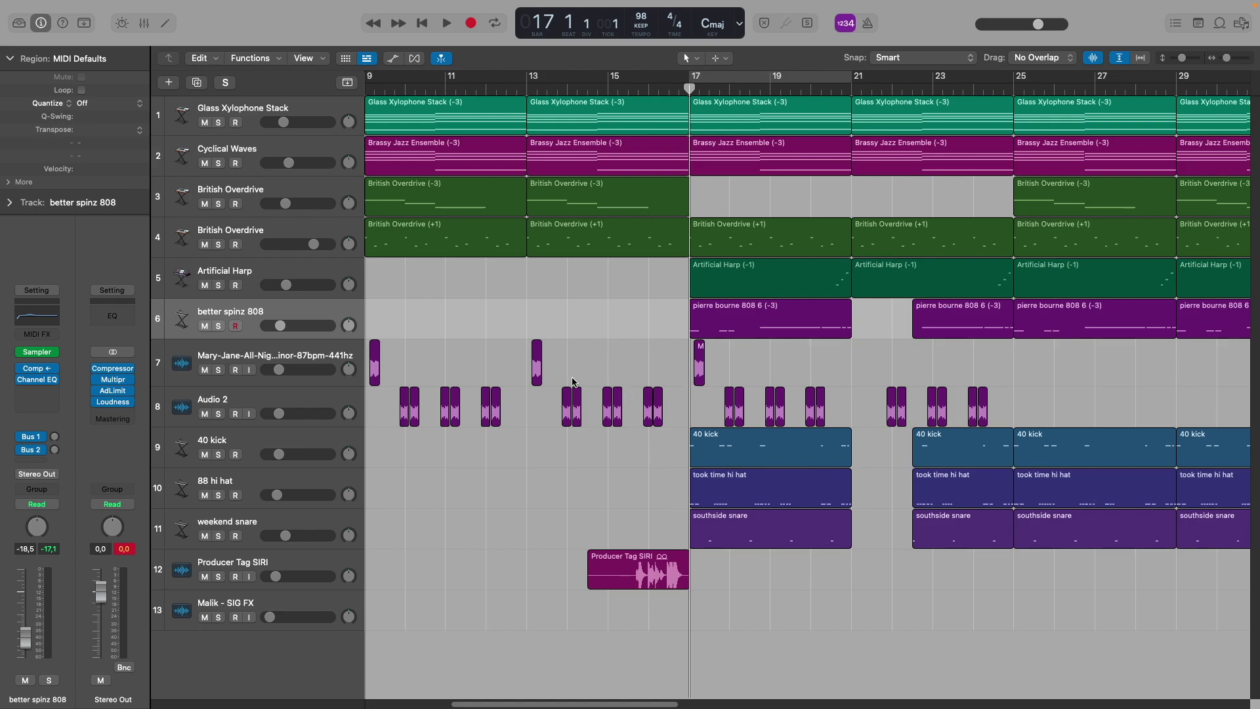
key("Return")
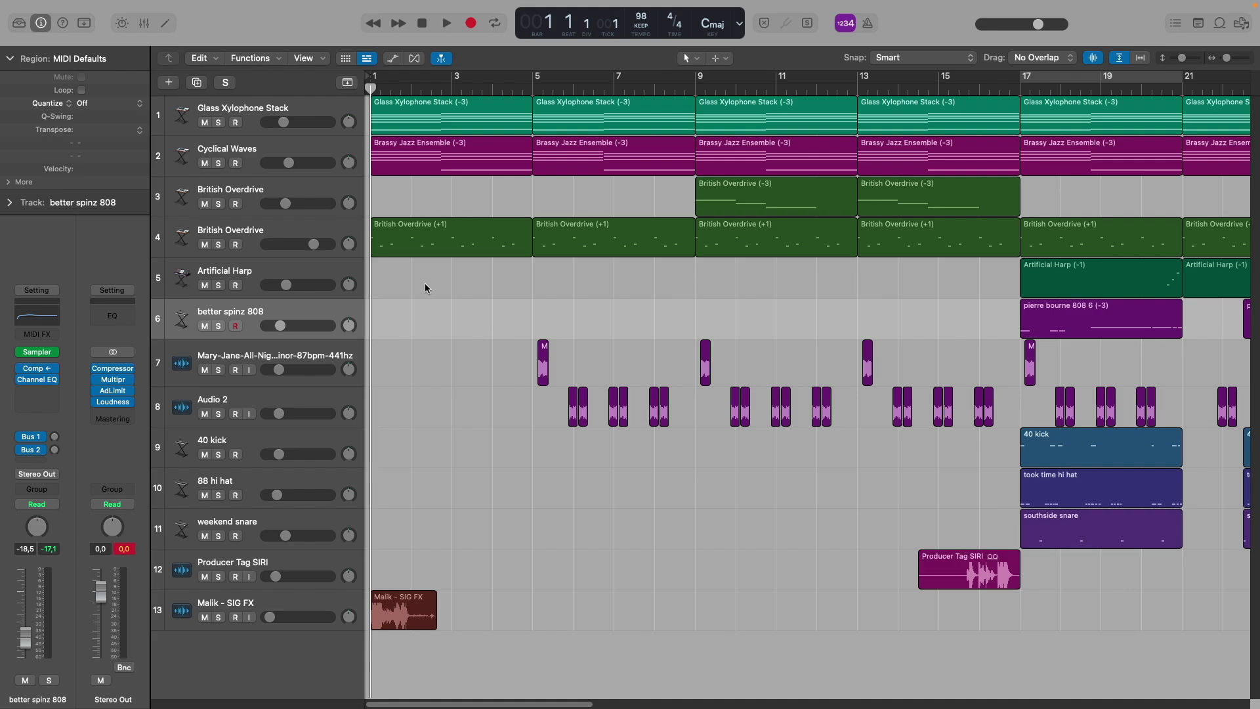
key("space")
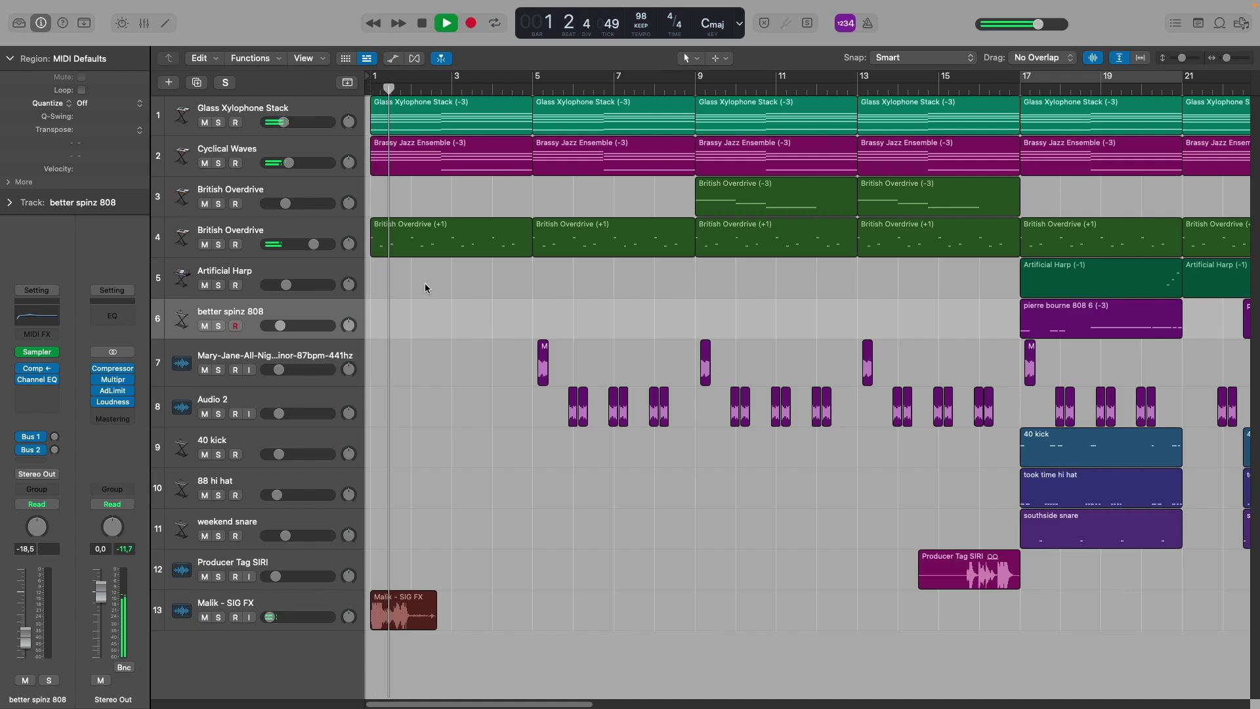